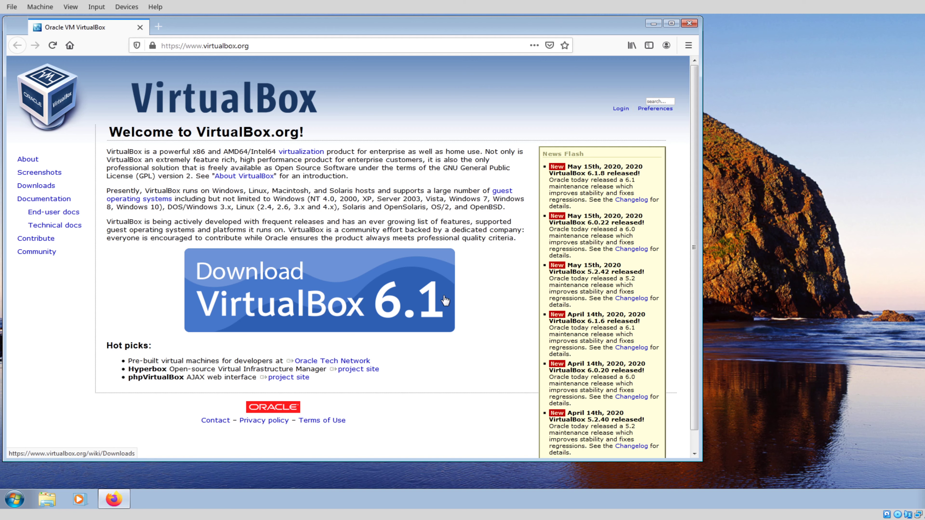
# Step: Save the VirtualBox 6.1.8 installer for Windows hosts from the downloads page
pyautogui.click(327, 298)
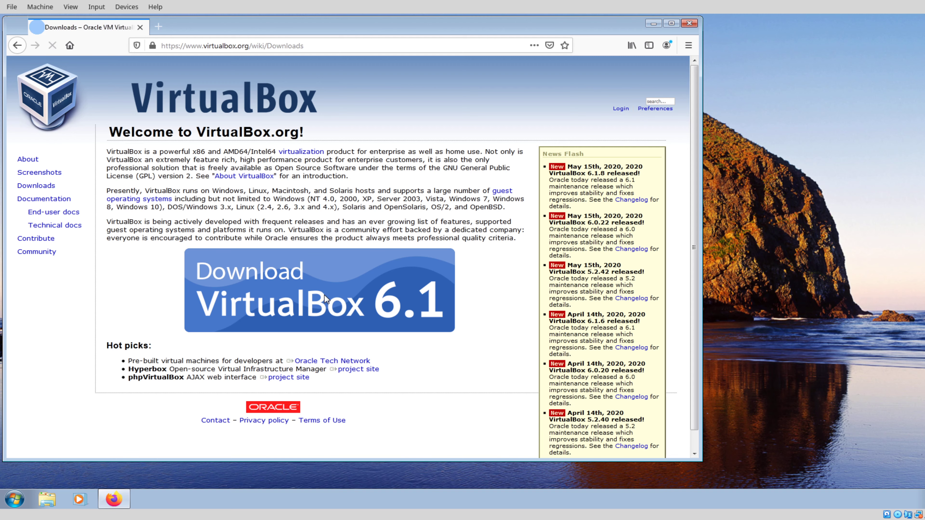
pyautogui.click(162, 268)
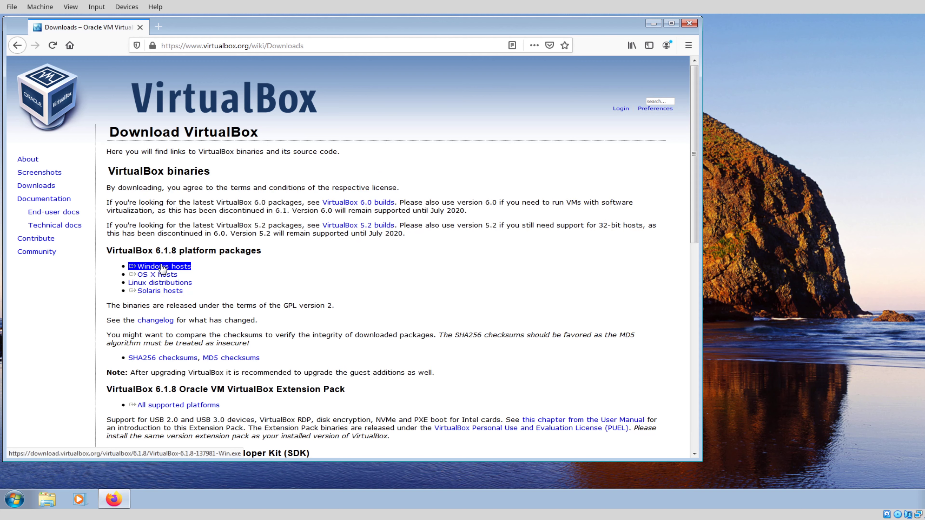
pyautogui.click(180, 405)
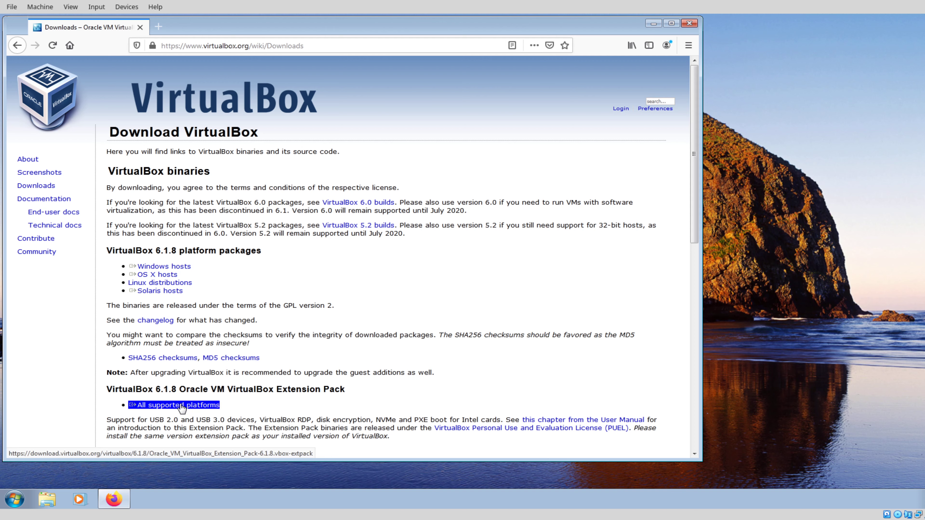
pyautogui.click(162, 267)
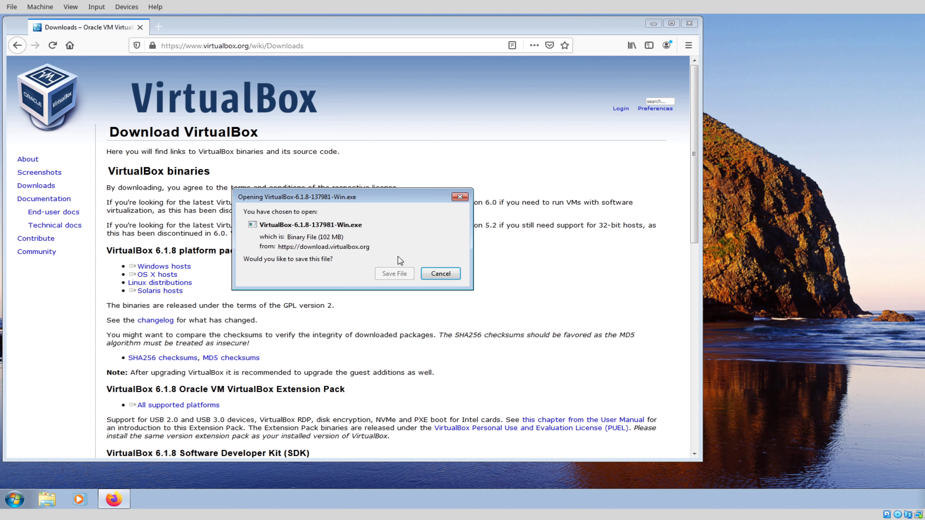
pyautogui.click(400, 273)
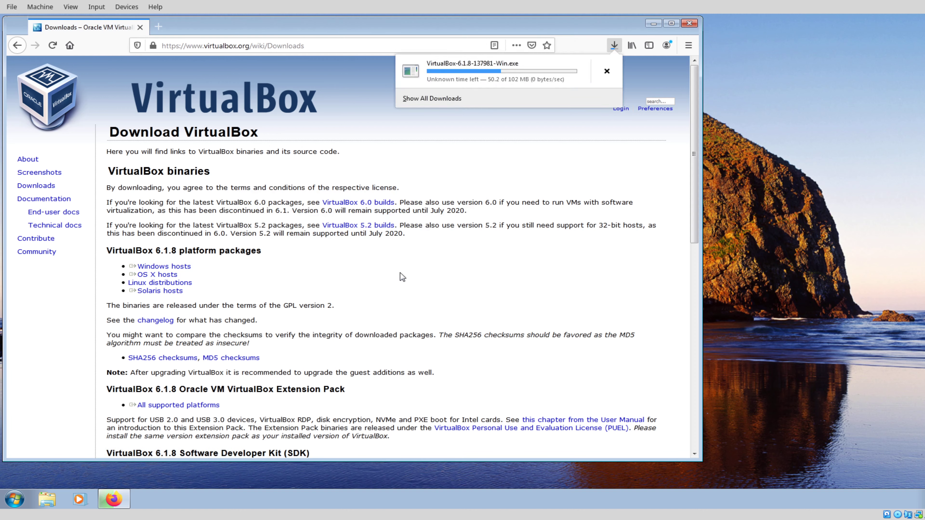
# Step: Save the 6.1.8 extension pack, then launch the downloaded VirtualBox installer
pyautogui.click(164, 406)
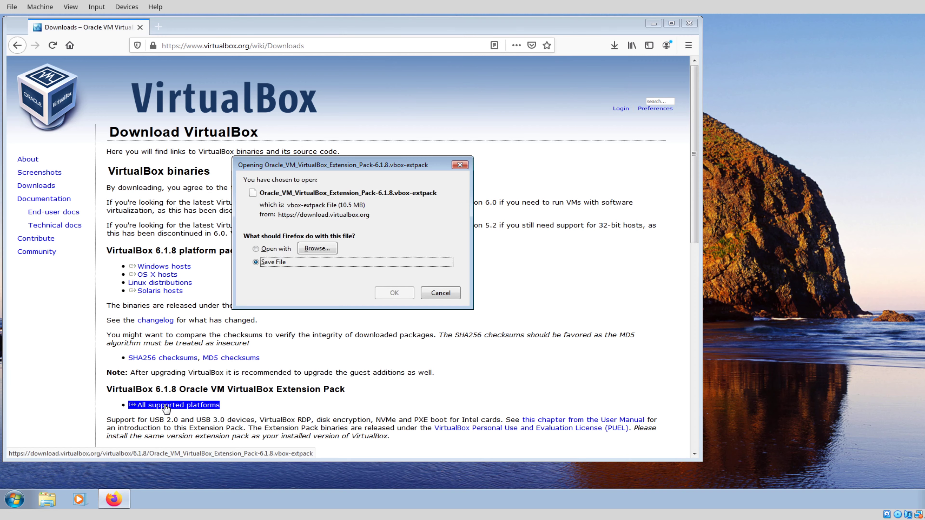
pyautogui.click(395, 294)
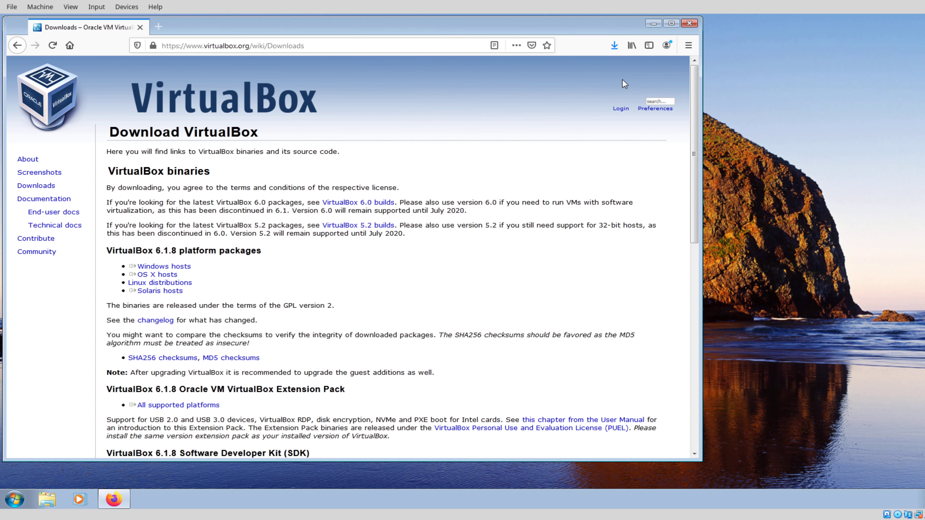
pyautogui.click(615, 44)
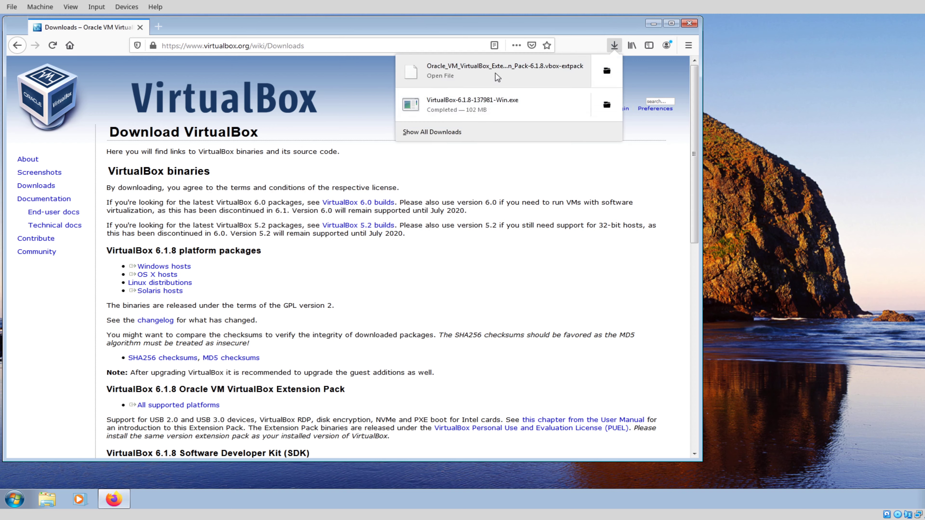
pyautogui.click(454, 110)
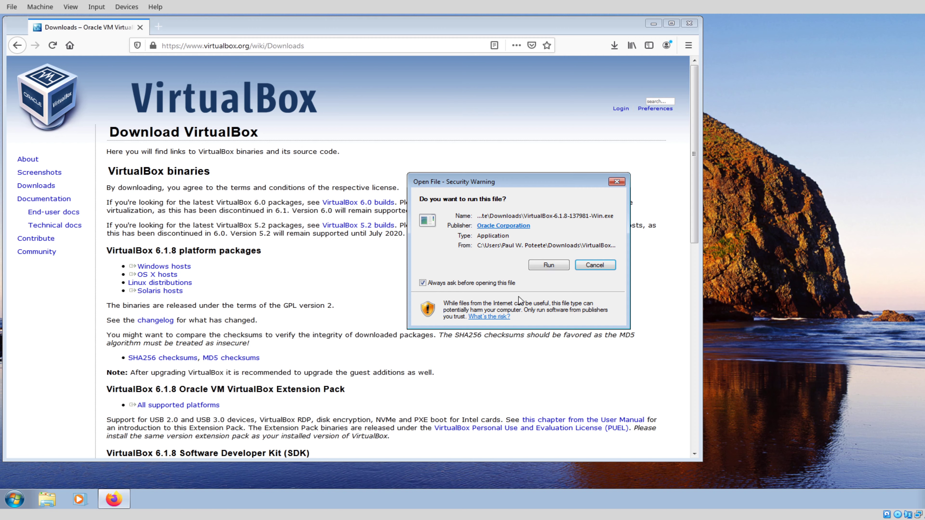
# Step: Run the VirtualBox 6.1.8 setup with default features and shortcuts, accepting the network reset
pyautogui.click(548, 265)
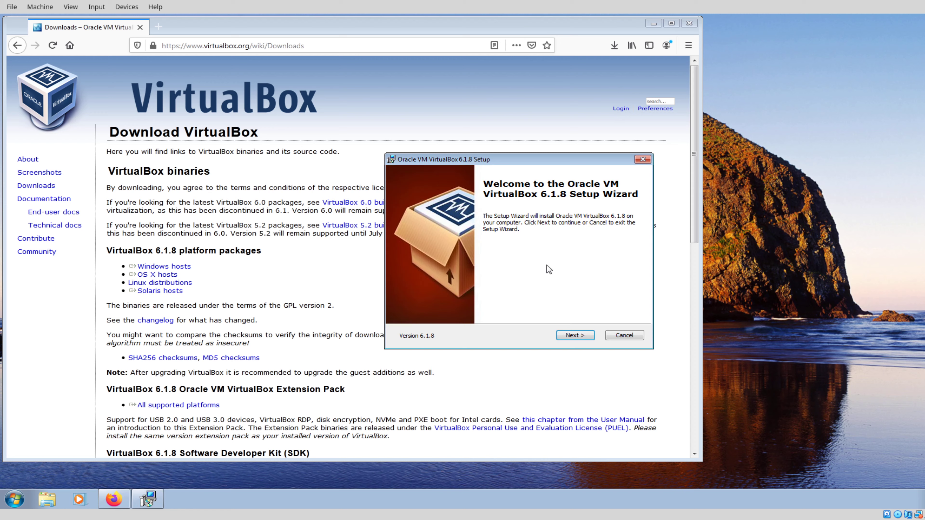
pyautogui.click(575, 335)
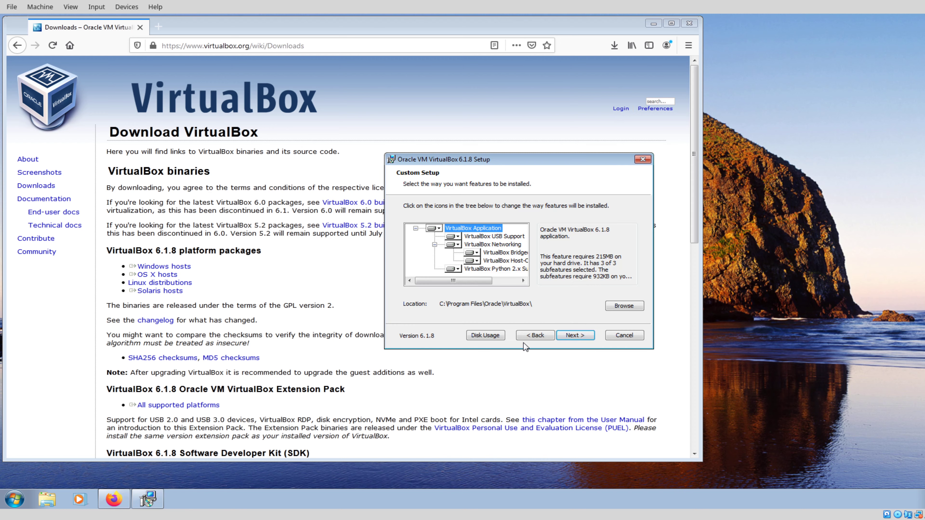
pyautogui.click(580, 334)
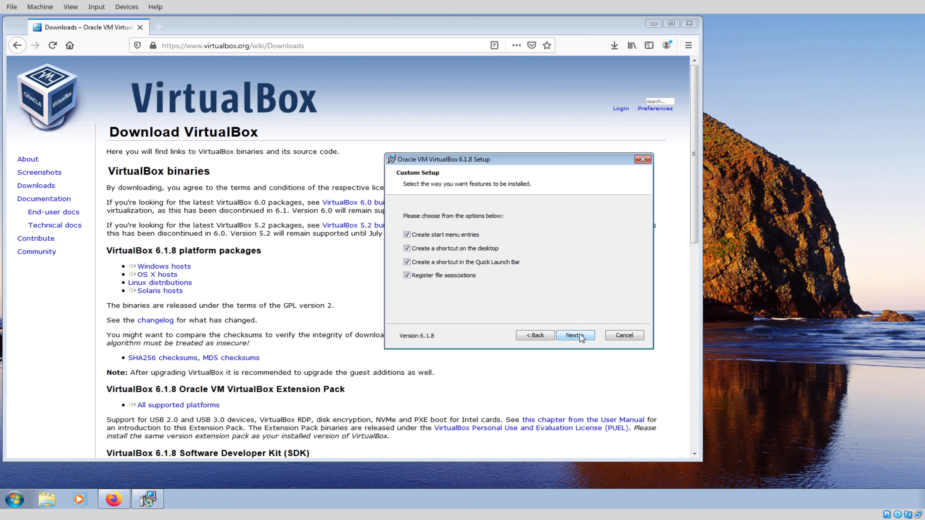
pyautogui.click(580, 334)
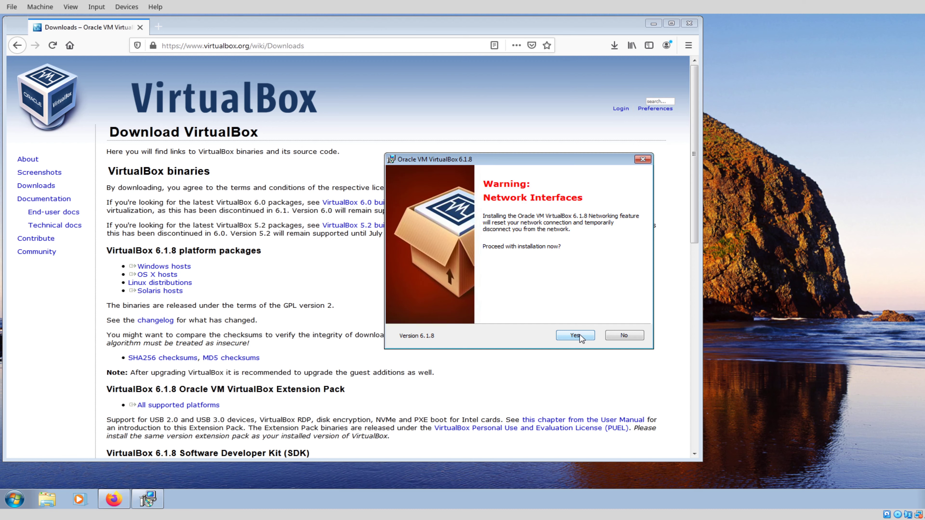
pyautogui.click(579, 335)
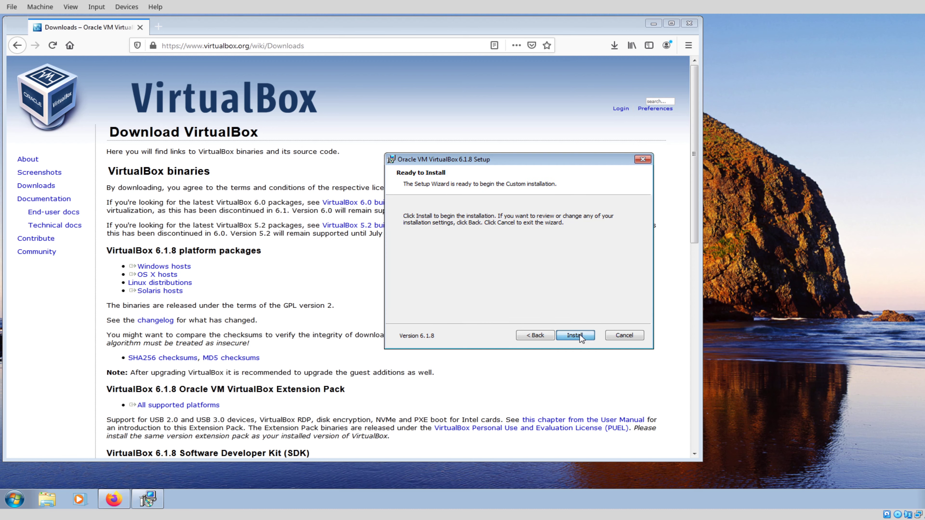
pyautogui.click(575, 335)
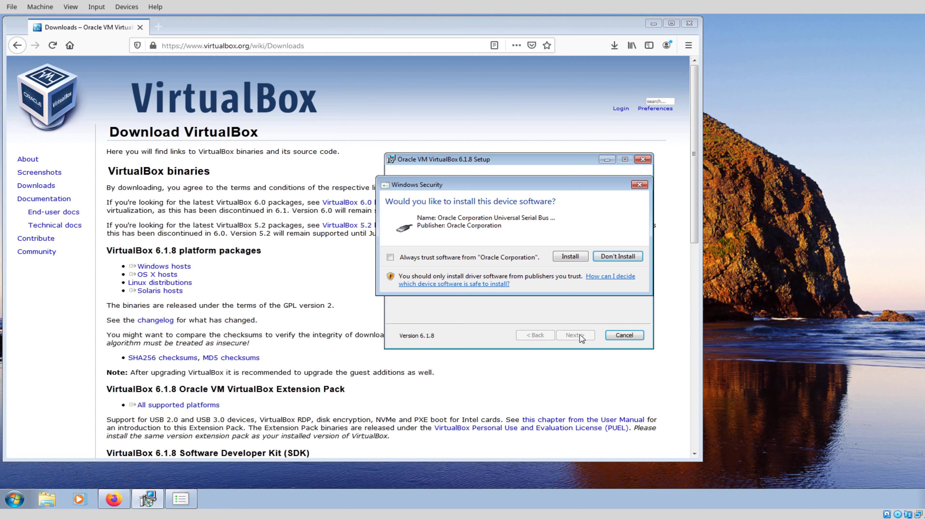
# Step: Trust Oracle's USB driver, finish installation and start VirtualBox
pyautogui.click(408, 259)
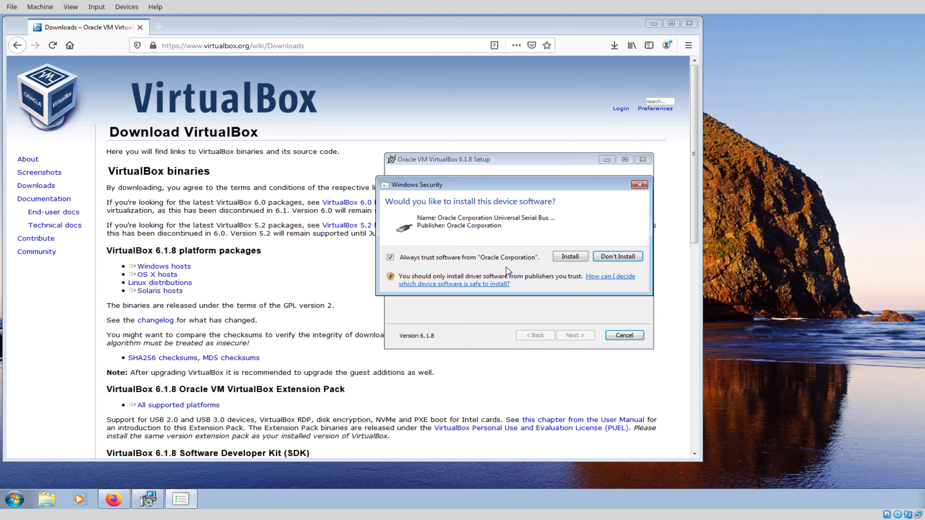
pyautogui.click(570, 257)
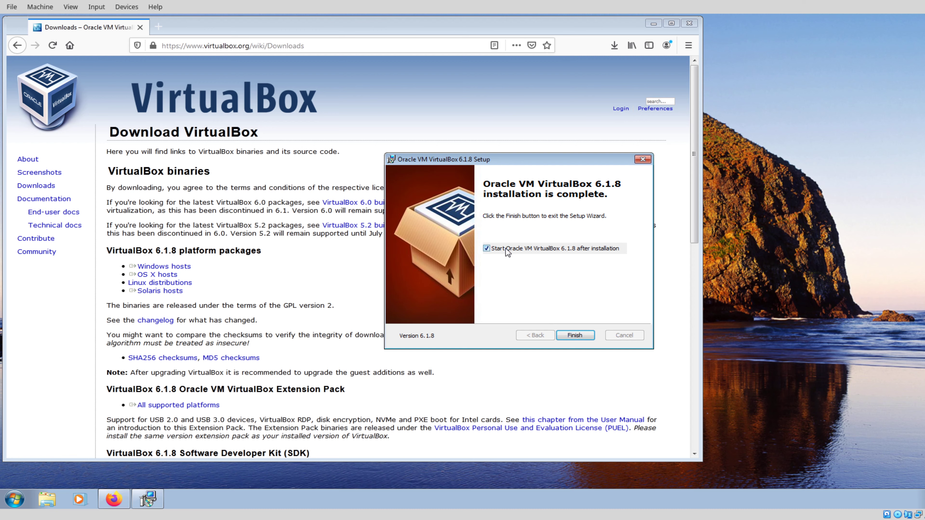
pyautogui.click(575, 337)
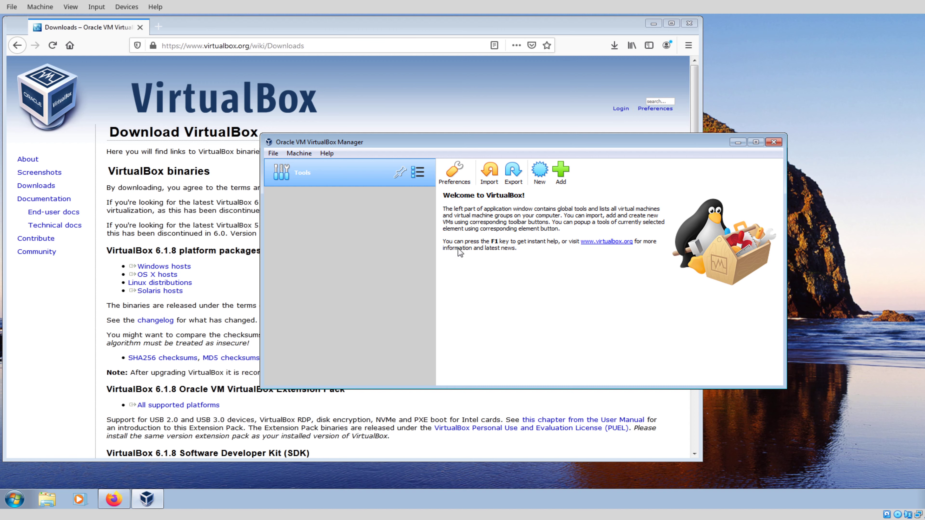
# Step: Open VirtualBox Preferences, review the Default Machine Folder, then view the empty Extensions page
pyautogui.click(272, 153)
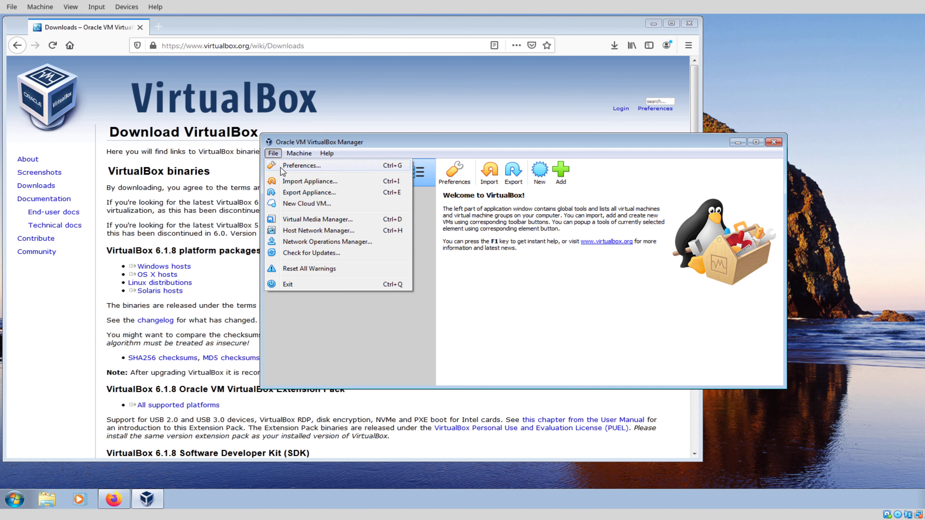
pyautogui.click(301, 167)
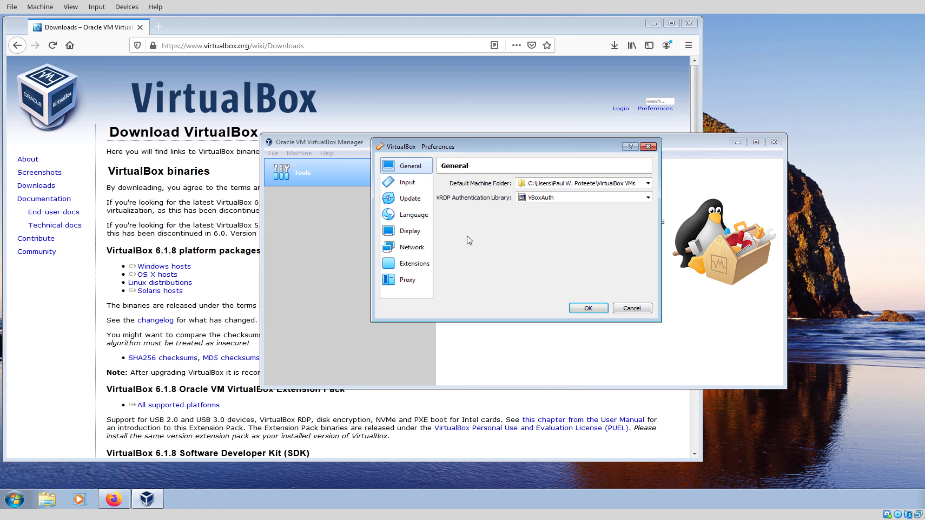
pyautogui.click(624, 185)
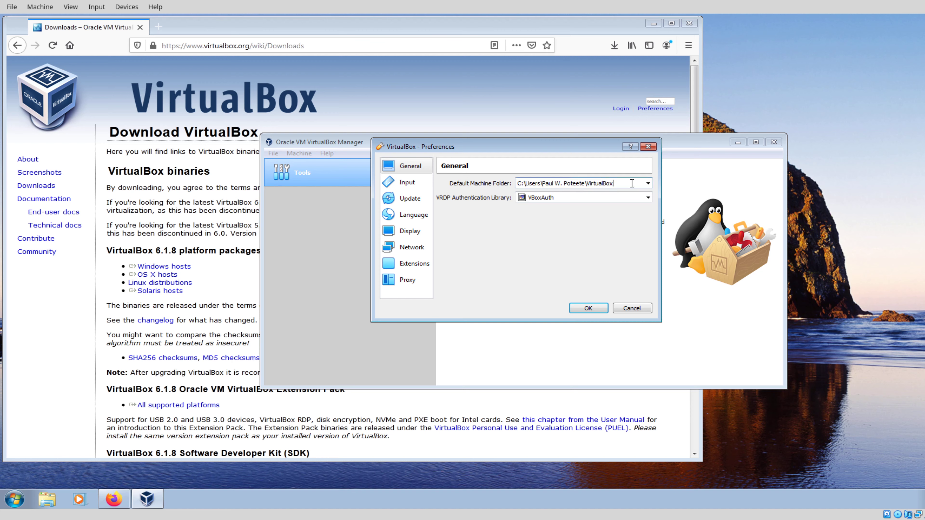
pyautogui.click(426, 265)
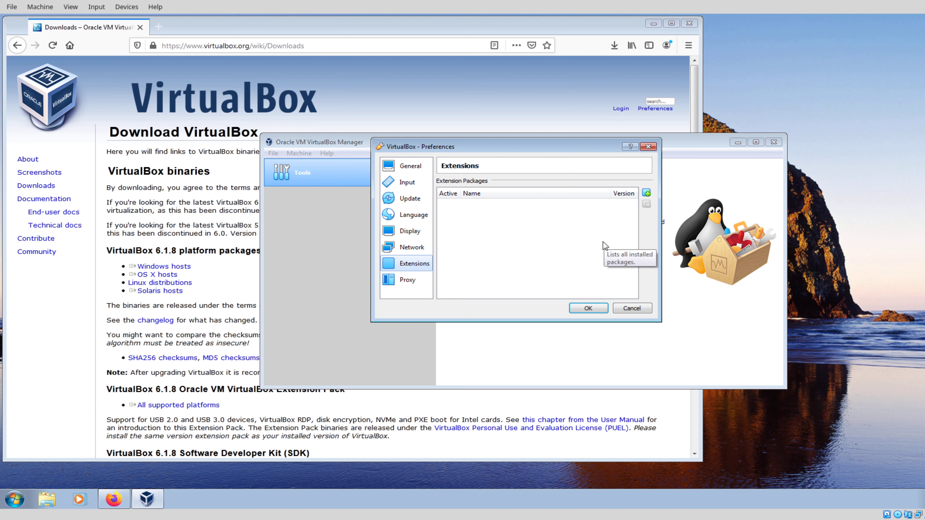
# Step: Add the downloaded 6.1.8 extension pack file and confirm installing it
pyautogui.click(647, 194)
pyautogui.click(543, 222)
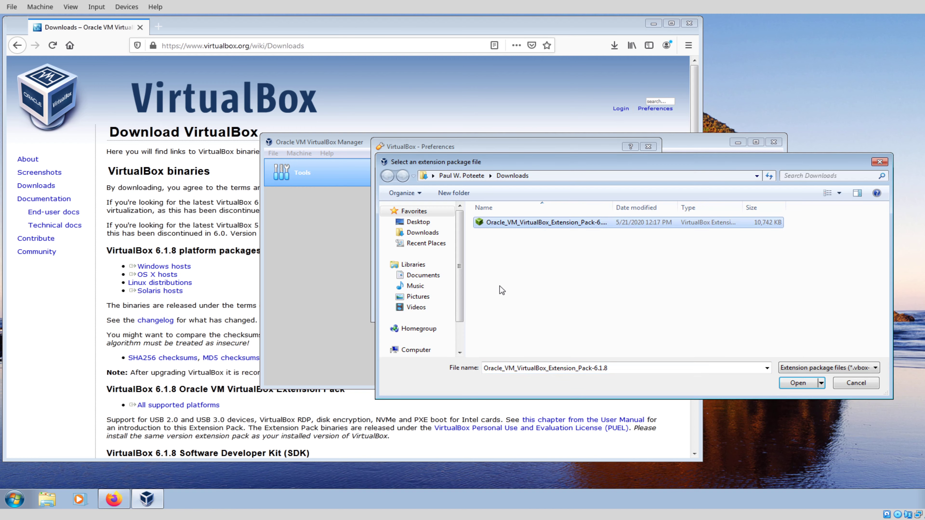
pyautogui.click(828, 383)
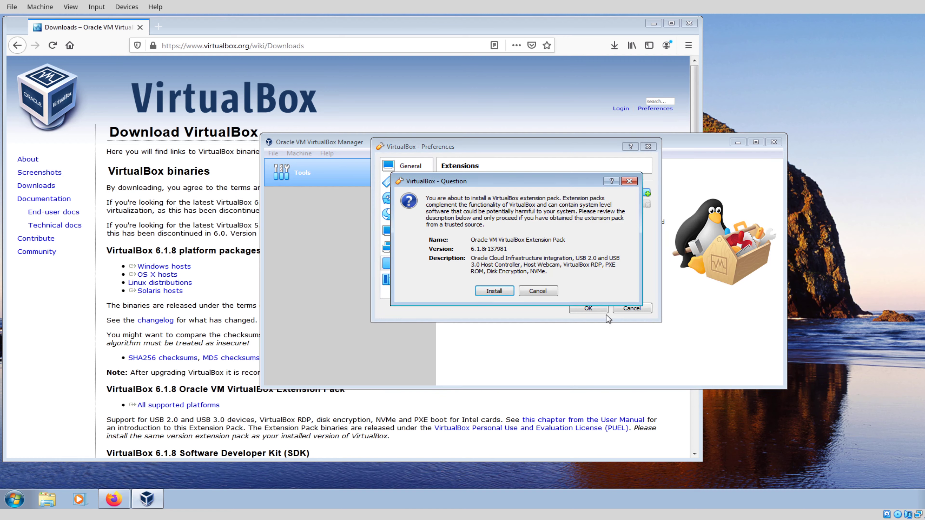
pyautogui.click(492, 290)
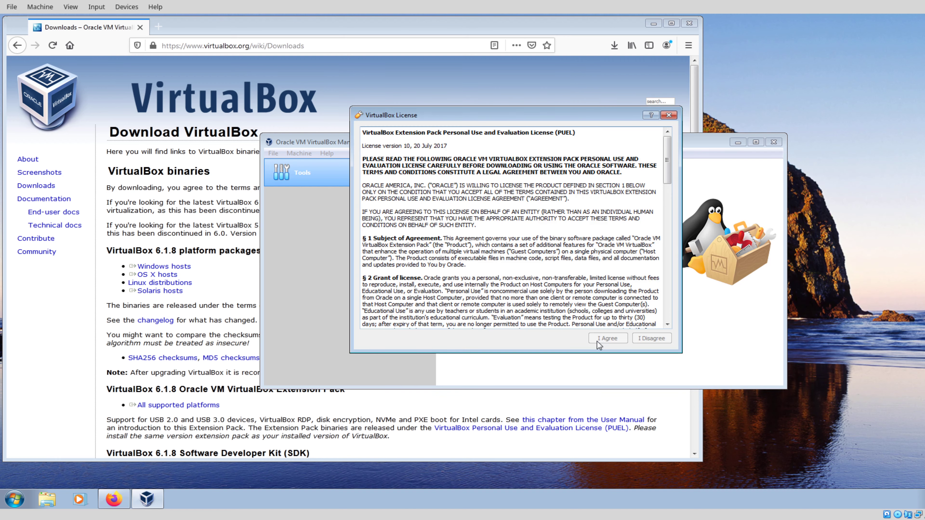
pyautogui.moveTo(666, 159); pyautogui.dragTo(673, 325)
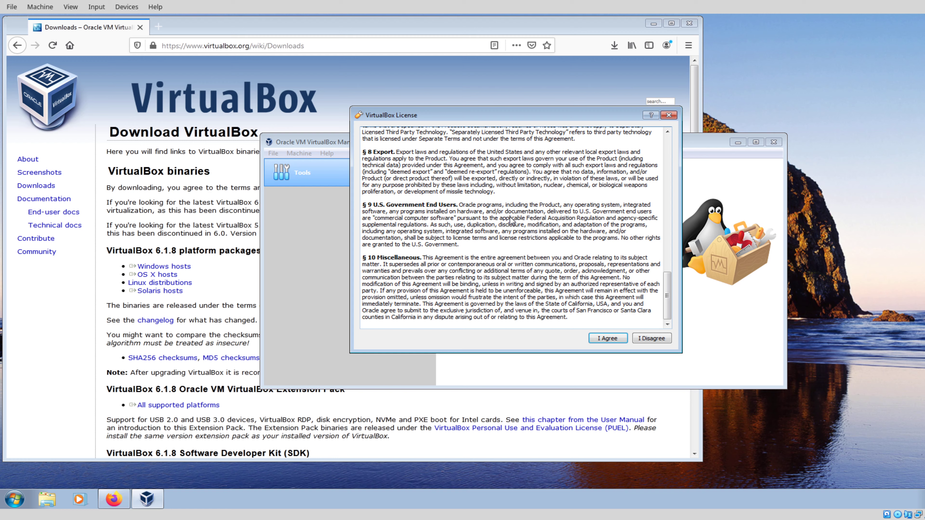
# Step: Accept the Extension Pack license, acknowledge success, close Preferences and move the Manager lower
pyautogui.click(601, 339)
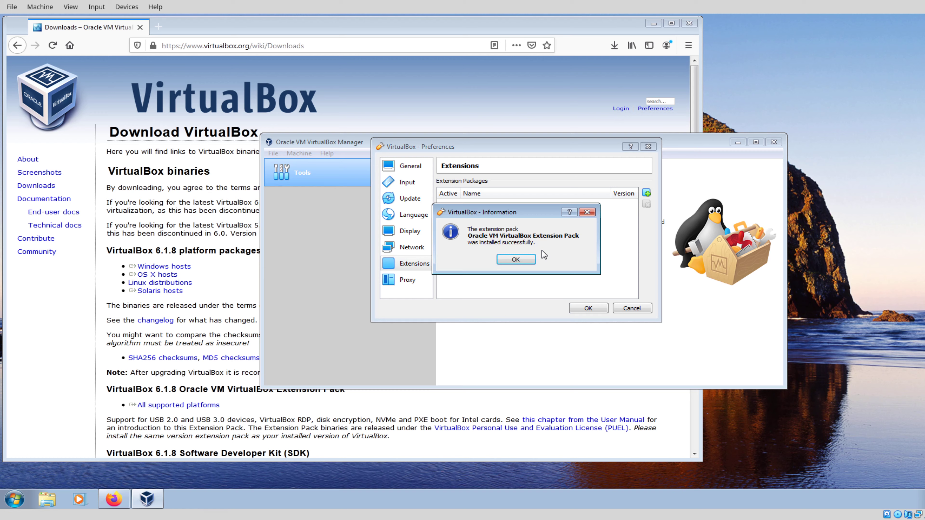
pyautogui.click(527, 260)
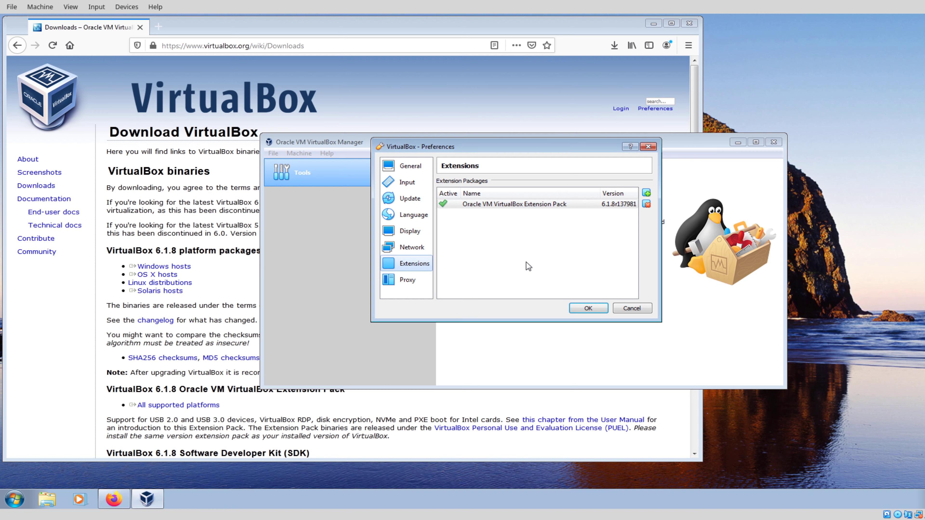
pyautogui.click(581, 309)
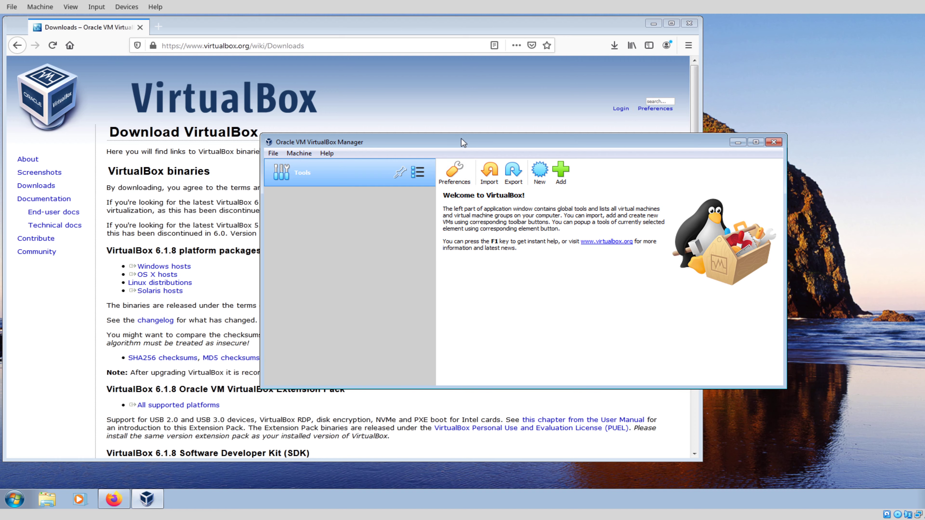
pyautogui.moveTo(462, 140); pyautogui.dragTo(459, 170)
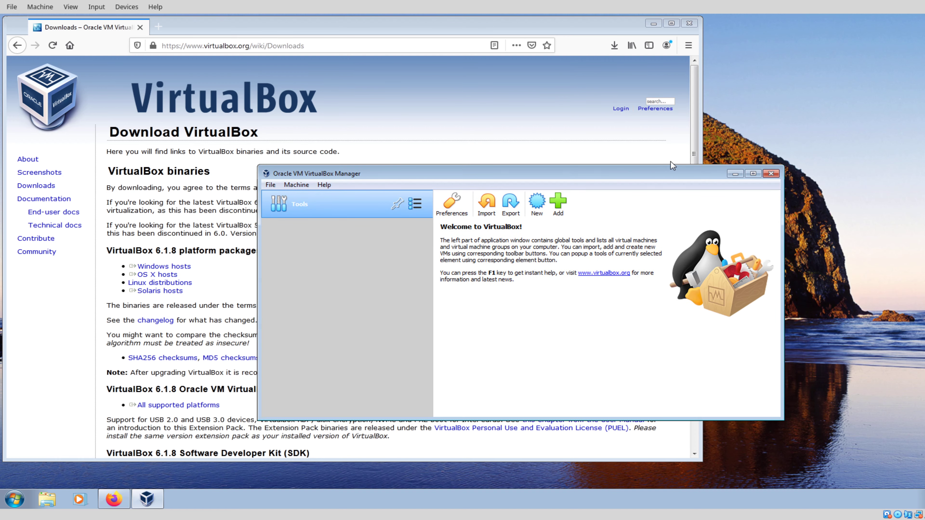
# Step: Google 'download windows 10' in Firefox and open Microsoft's Download Windows 10 page
pyautogui.click(735, 173)
pyautogui.click(318, 44)
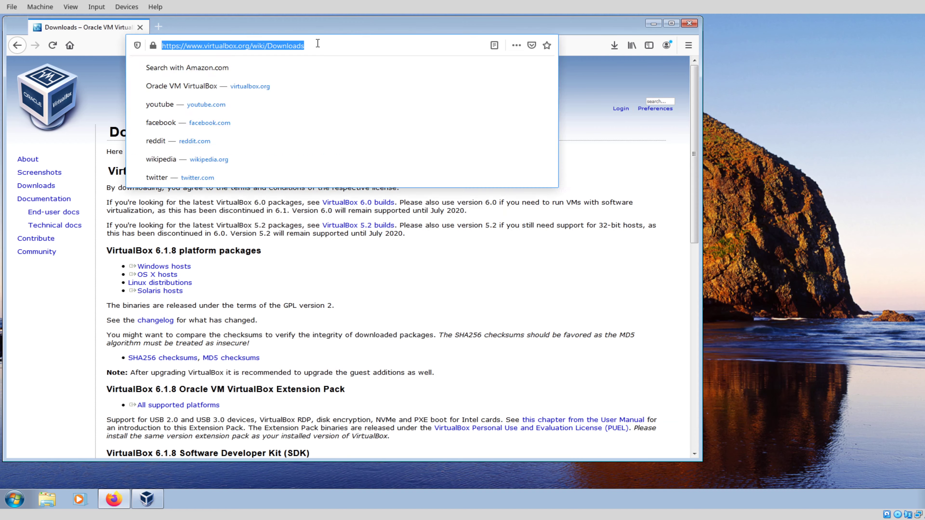
pyautogui.write('down')
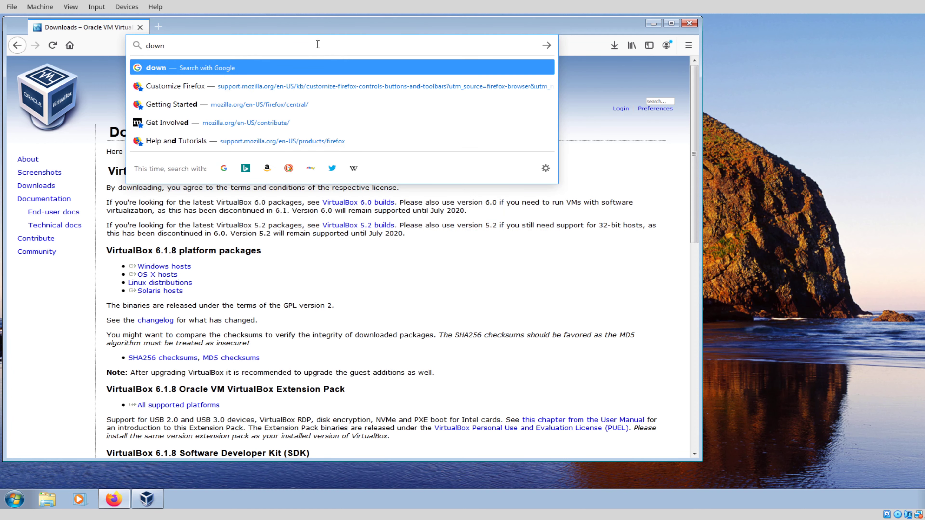
pyautogui.write('load windo')
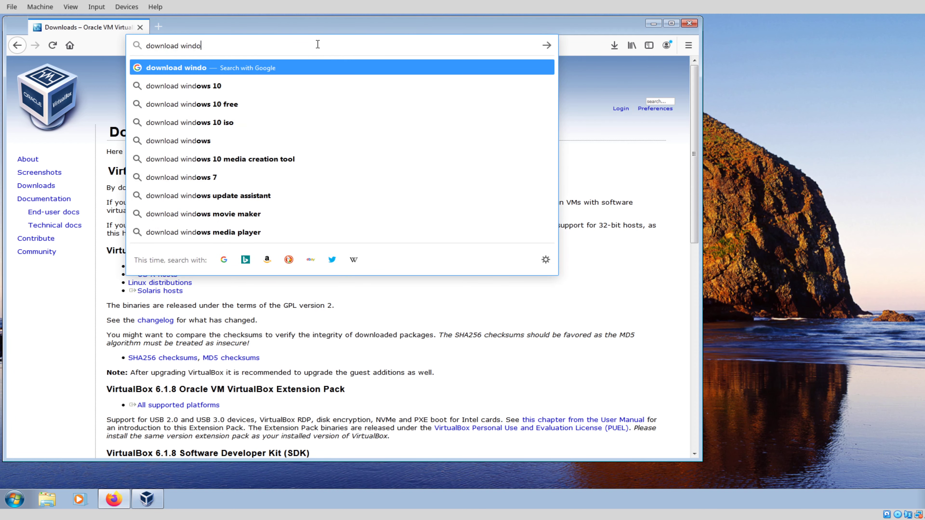
pyautogui.write('ws 10')
pyautogui.press('Return')
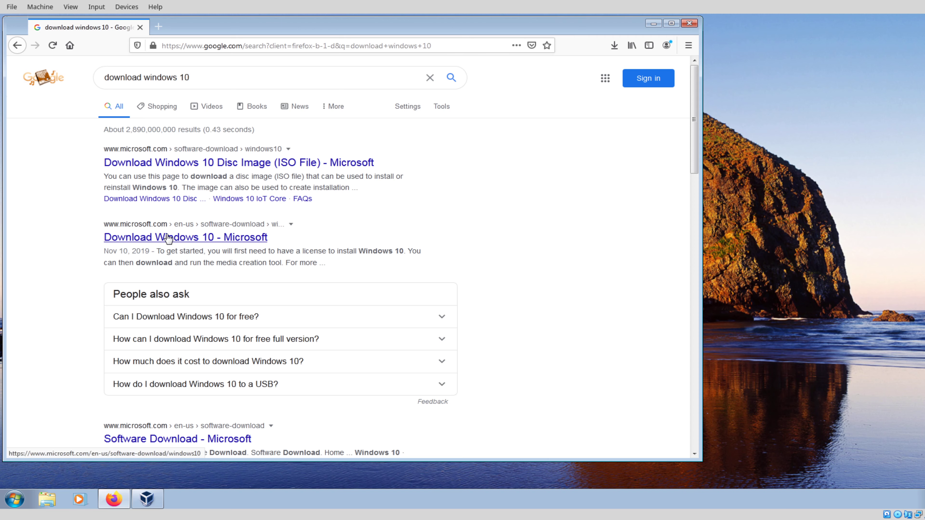
pyautogui.click(168, 238)
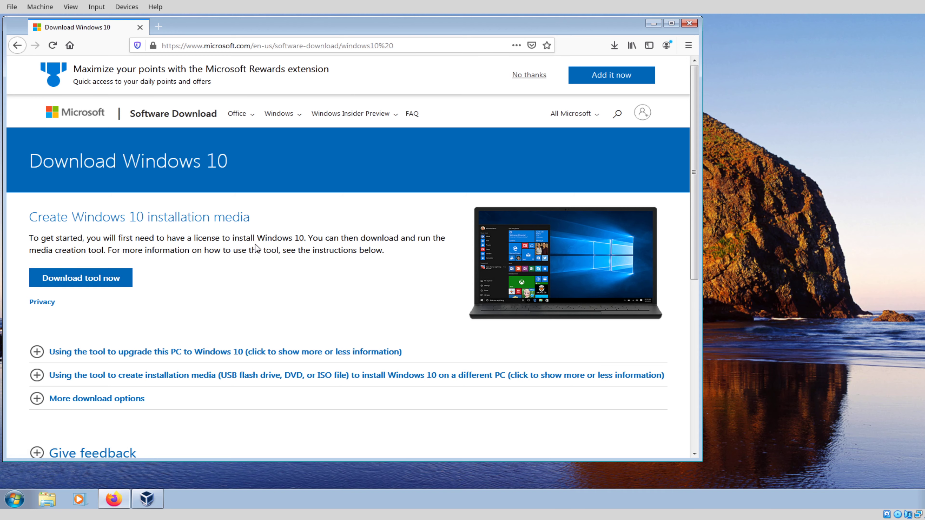
# Step: Expand More download options, then decline saving MediaCreationTool1909.exe
pyautogui.scroll(-4, 330, 281)
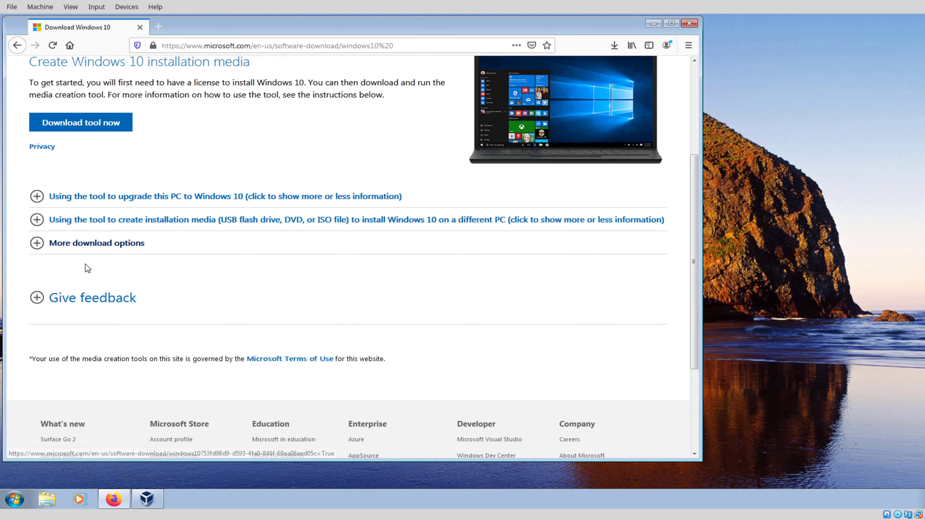
pyautogui.click(39, 243)
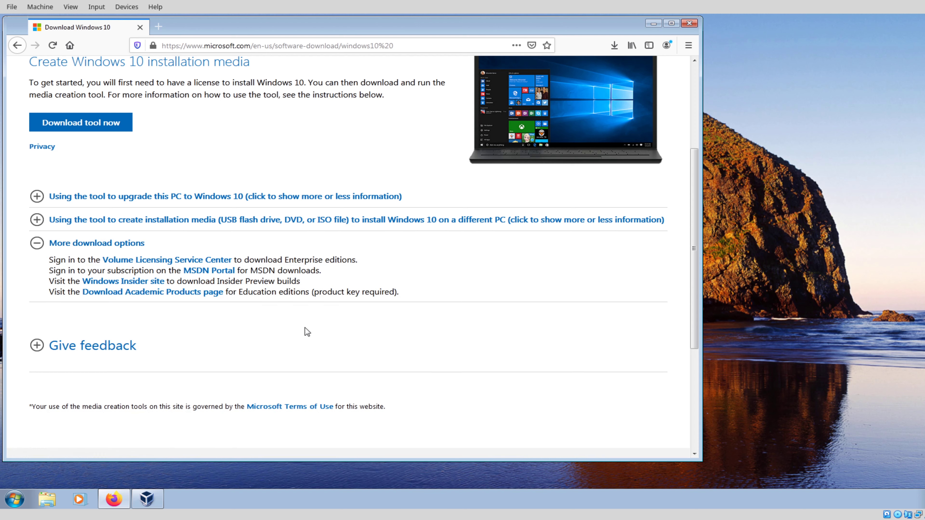
pyautogui.scroll(3, 305, 328)
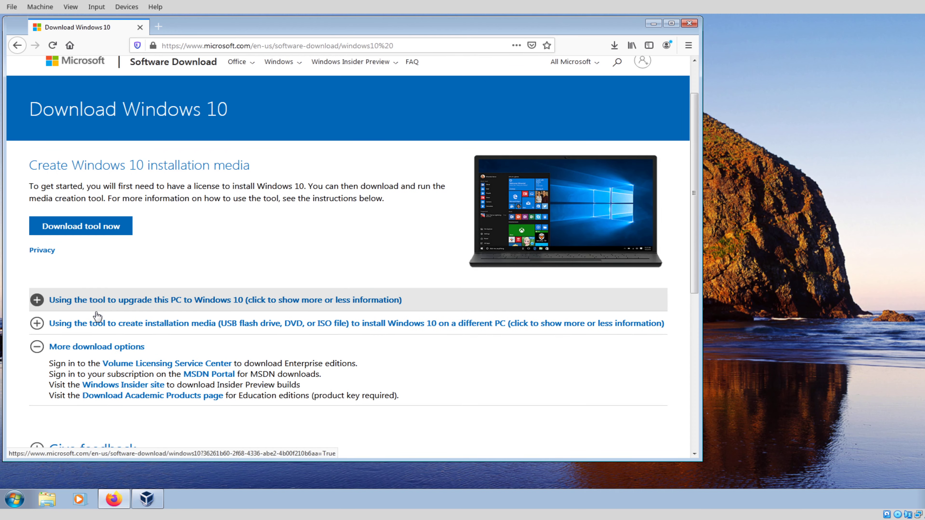
pyautogui.scroll(-3, 218, 327)
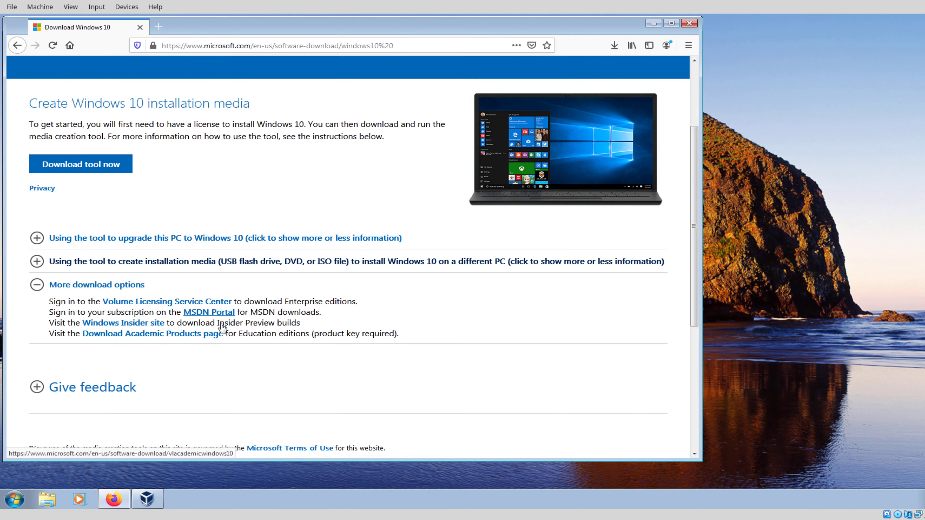
pyautogui.scroll(4, 221, 331)
pyautogui.click(53, 278)
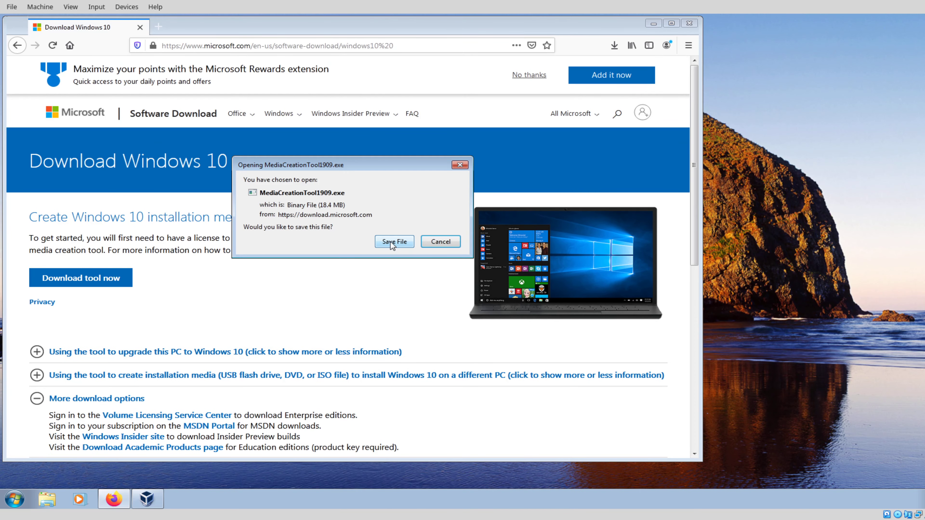
pyautogui.click(434, 242)
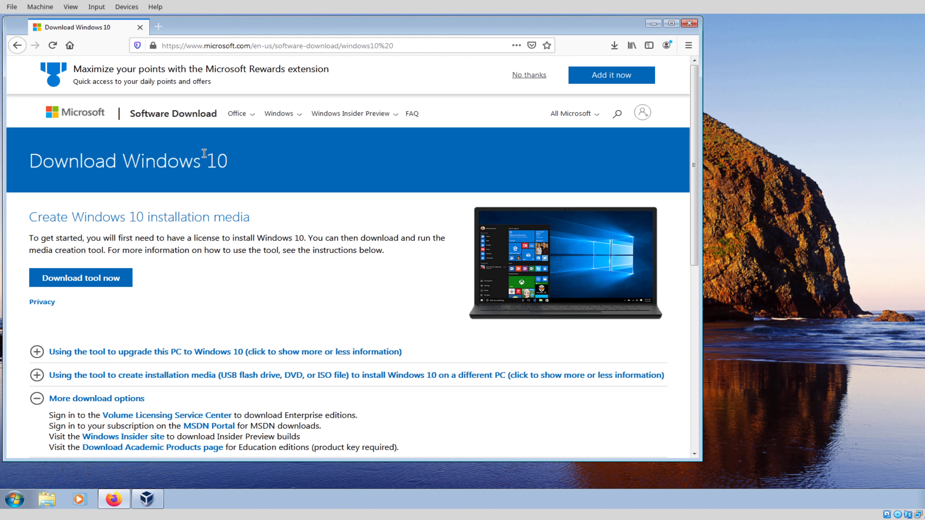
# Step: Return to the search results and open Microsoft's Windows 10 Disc Image (ISO File) page
pyautogui.rightClick(17, 46)
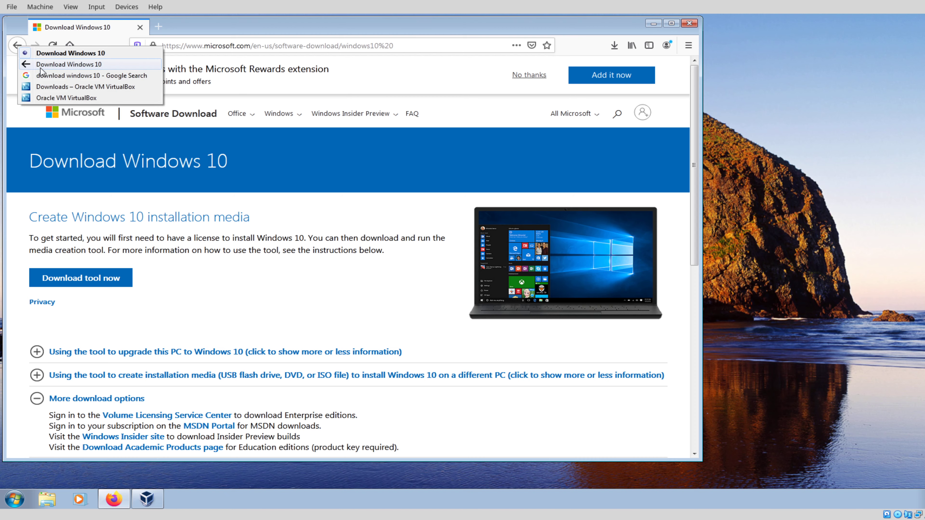
pyautogui.click(44, 77)
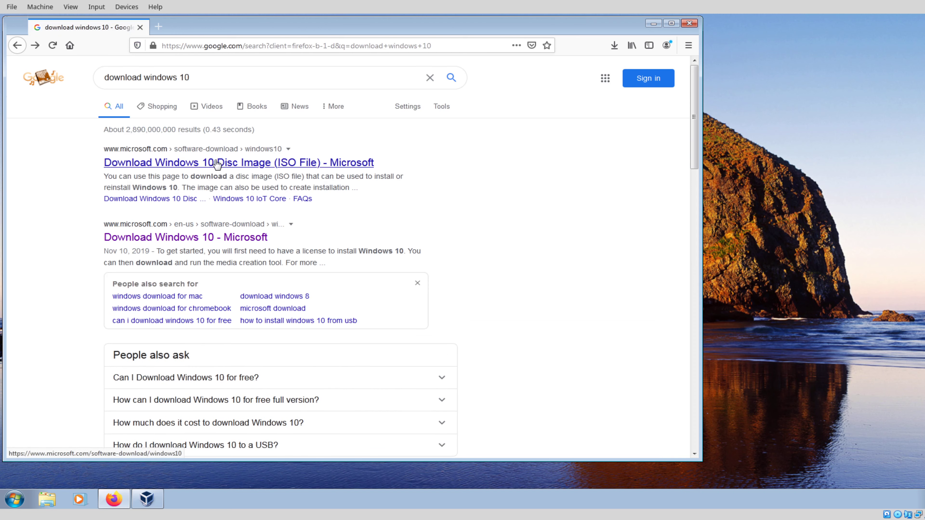
pyautogui.click(217, 163)
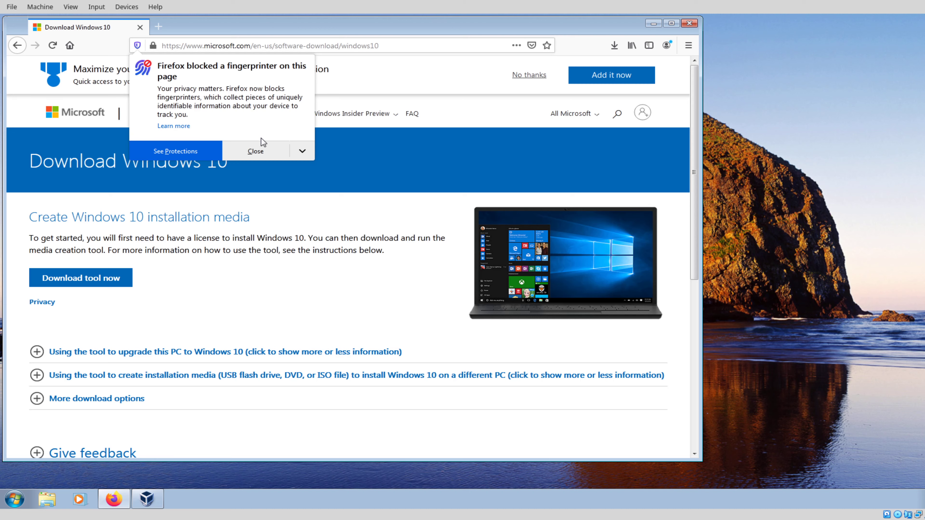
pyautogui.click(256, 154)
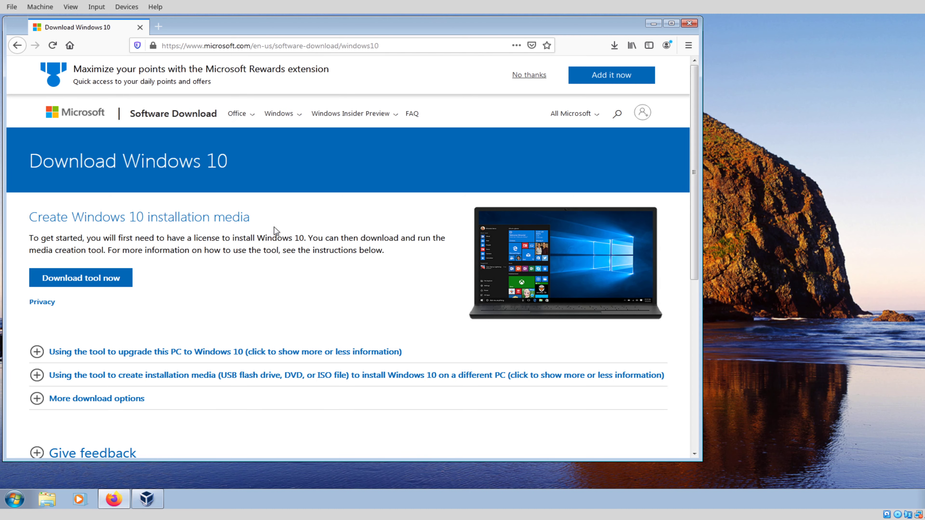
pyautogui.scroll(-5, 274, 227)
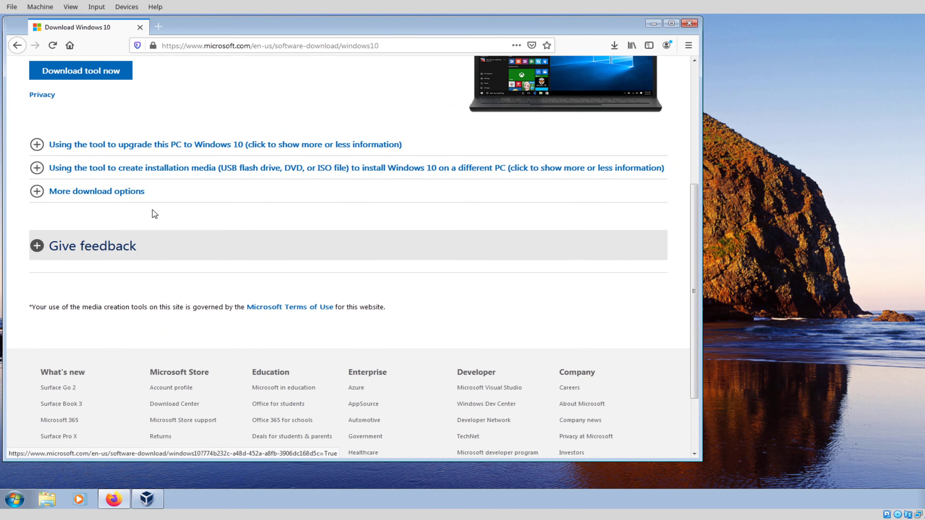
pyautogui.click(155, 196)
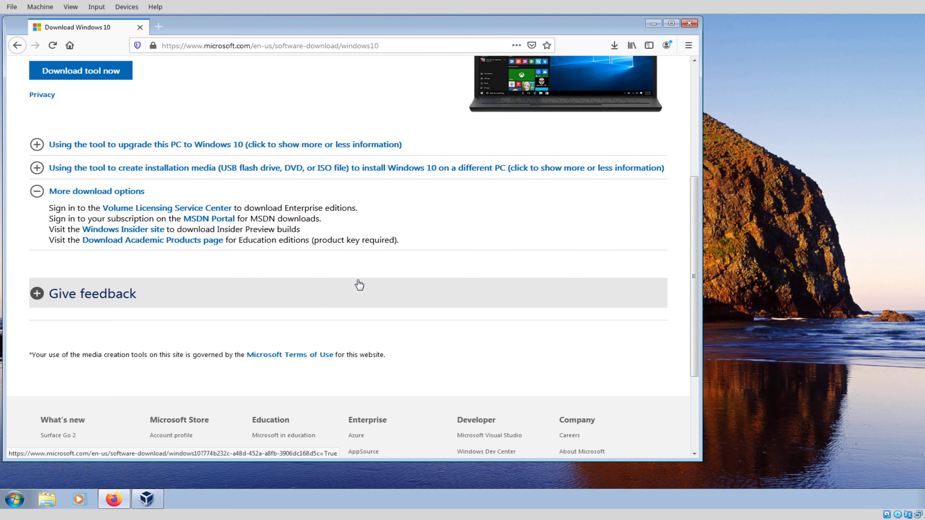
pyautogui.scroll(5, 360, 285)
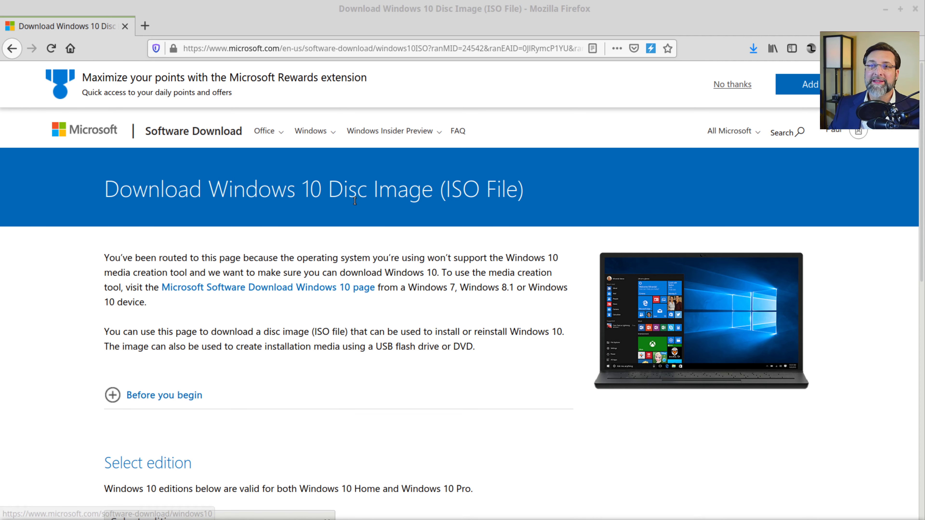
# Step: Choose the Windows 10 edition and English product language, confirming each selection
pyautogui.scroll(-5, 398, 358)
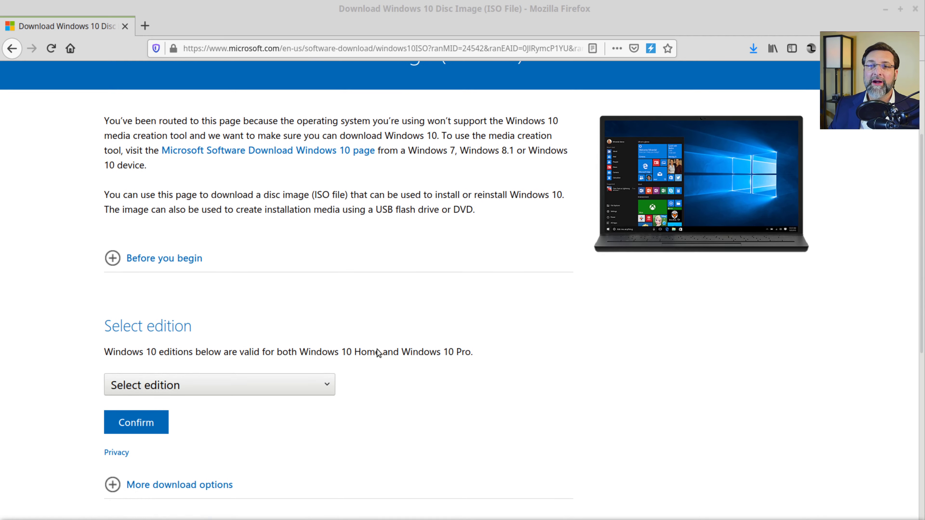
pyautogui.click(149, 344)
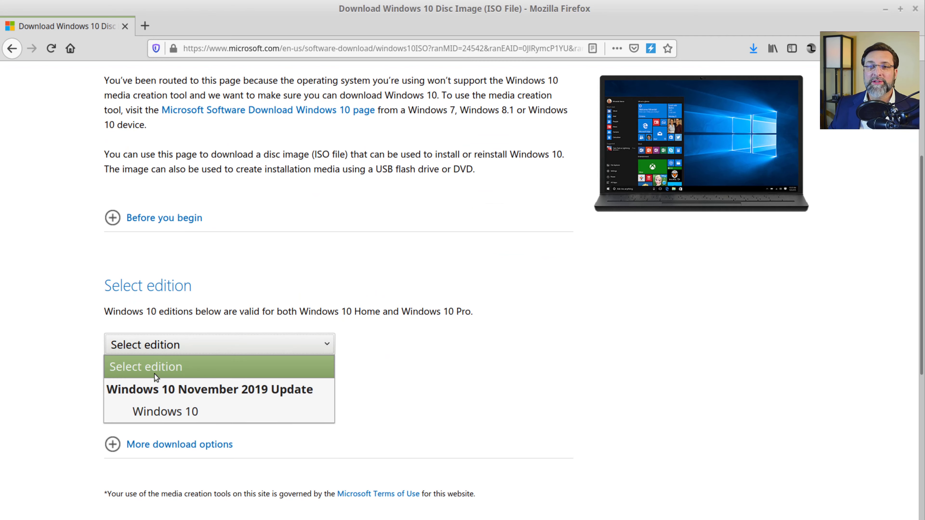
pyautogui.click(157, 411)
pyautogui.click(139, 385)
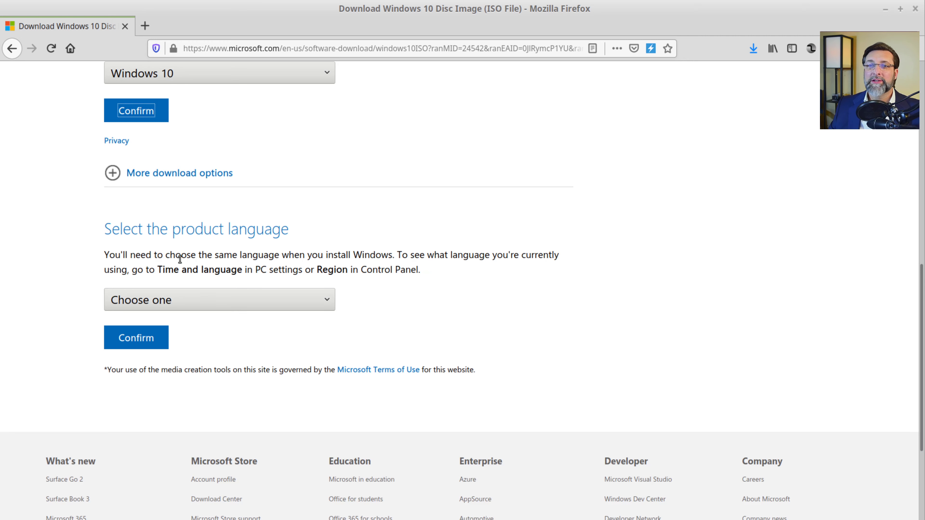
pyautogui.click(187, 299)
pyautogui.scroll(-2, 188, 246)
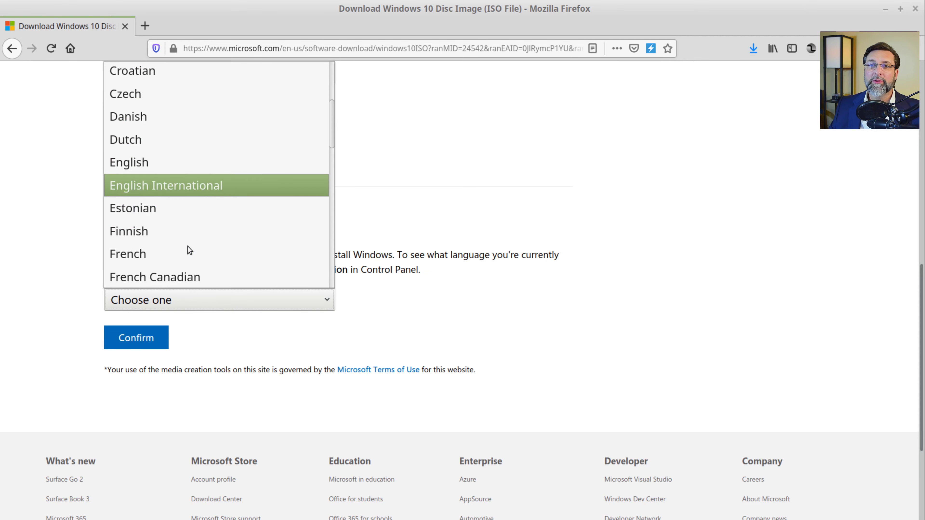
pyautogui.click(166, 162)
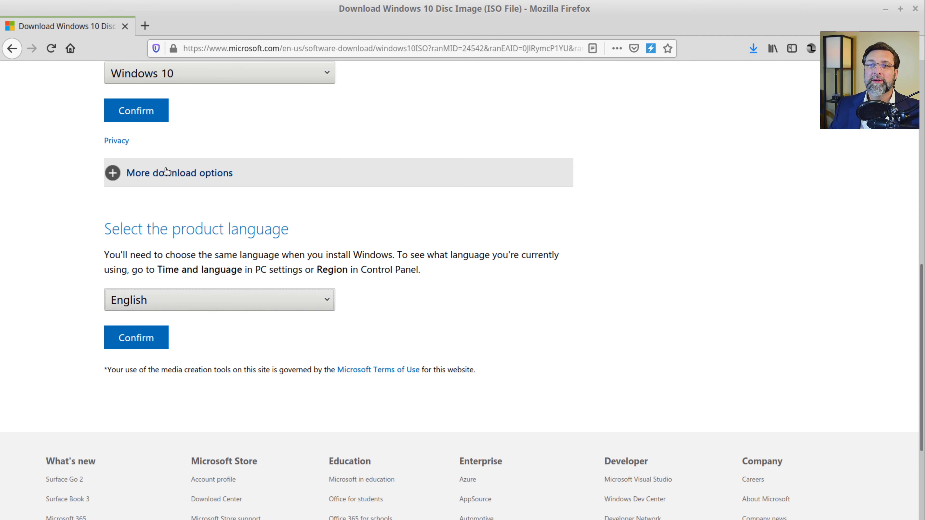
pyautogui.click(150, 343)
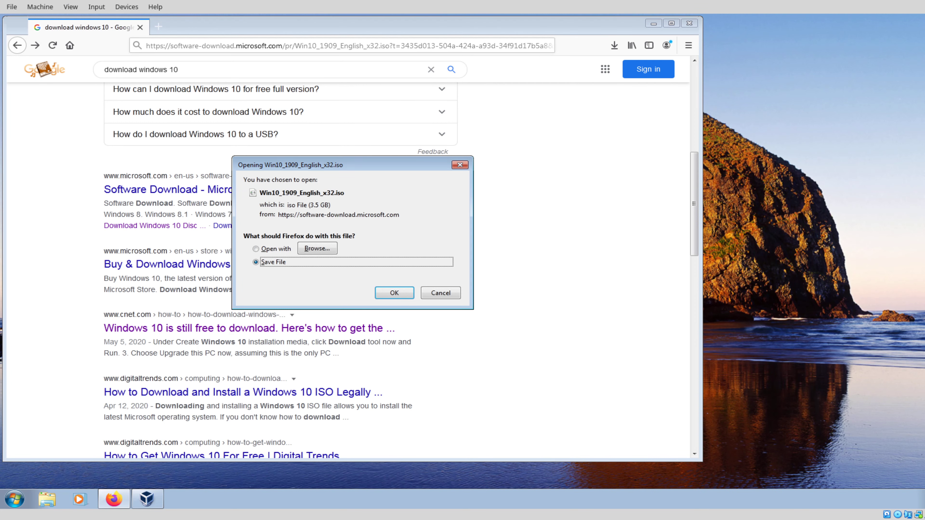
# Step: Save Win10_1909_English_x32.iso and keep Firefox open while it downloads
pyautogui.click(389, 294)
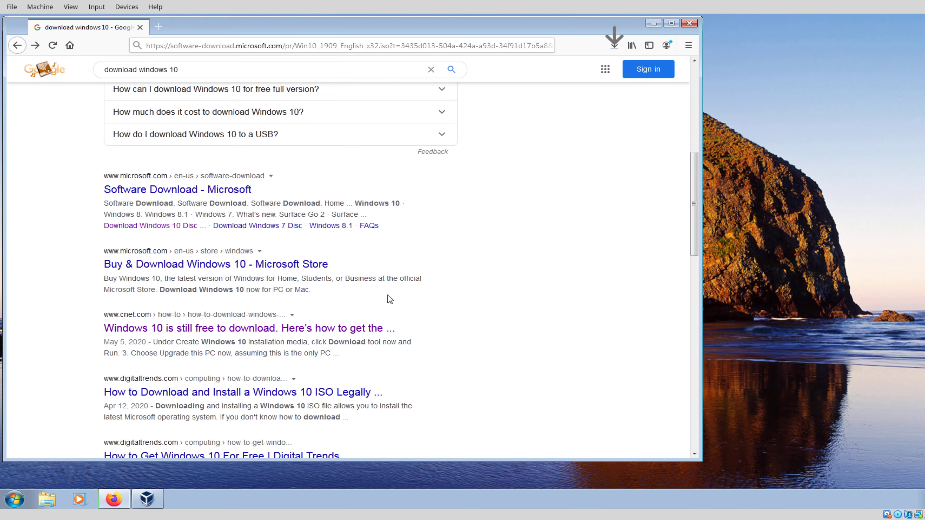
pyautogui.click(609, 45)
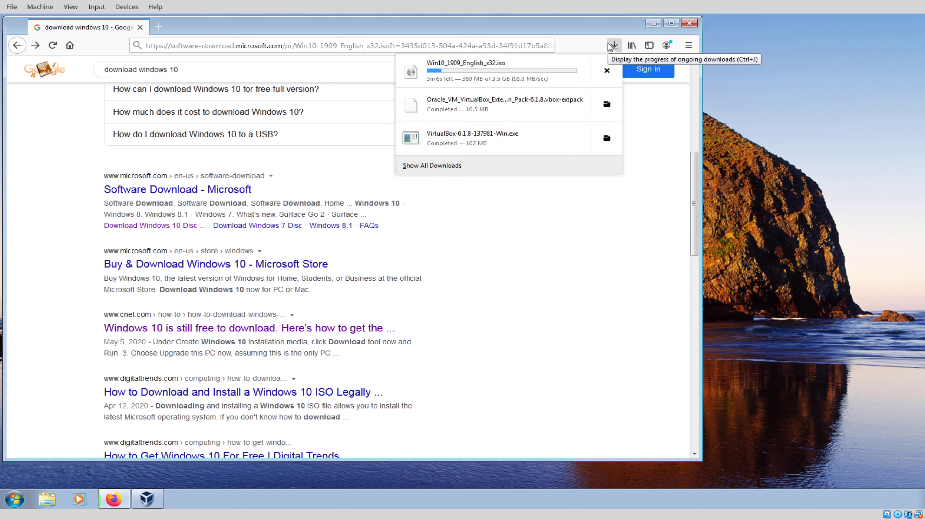
pyautogui.click(691, 23)
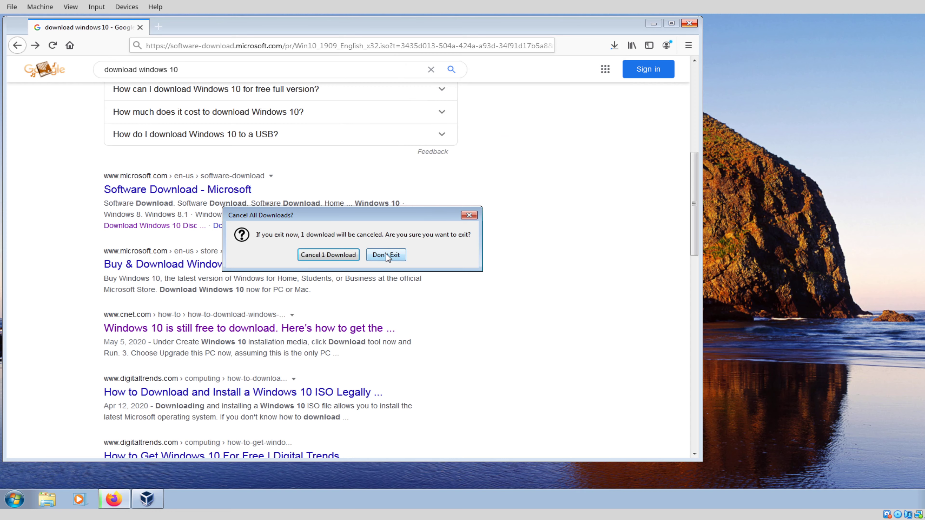
pyautogui.click(387, 255)
pyautogui.click(653, 23)
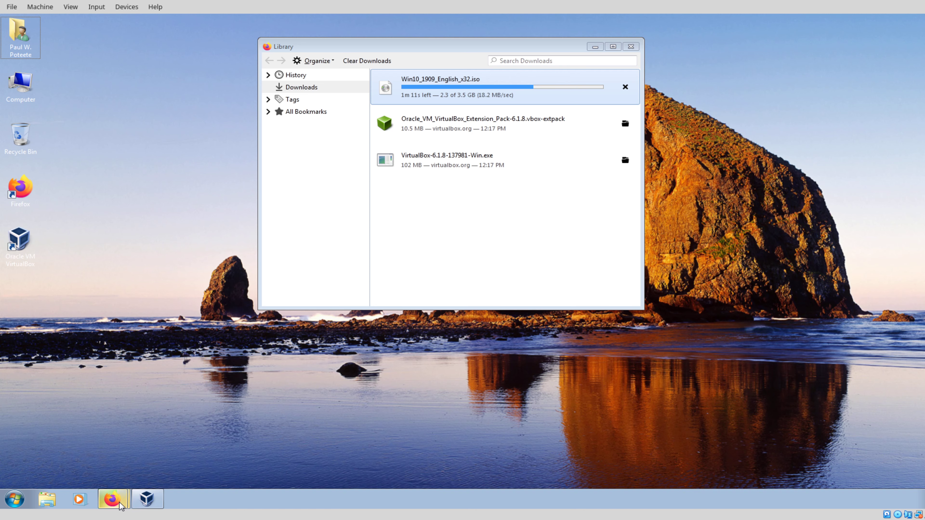
pyautogui.moveTo(121, 506)
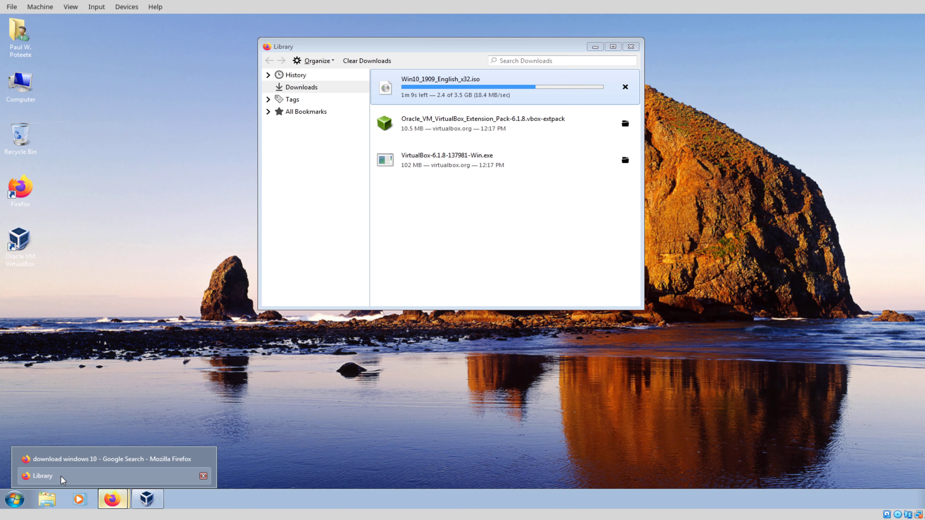
pyautogui.click(66, 462)
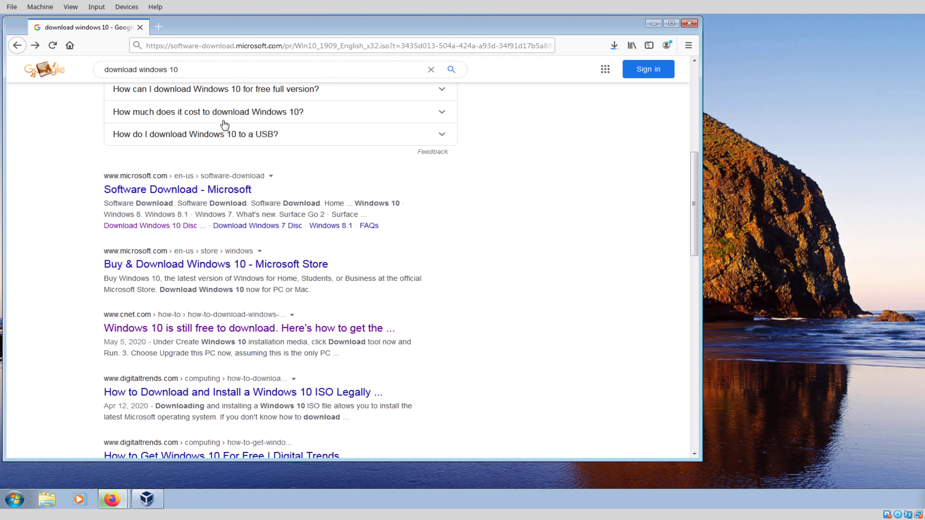
pyautogui.click(688, 45)
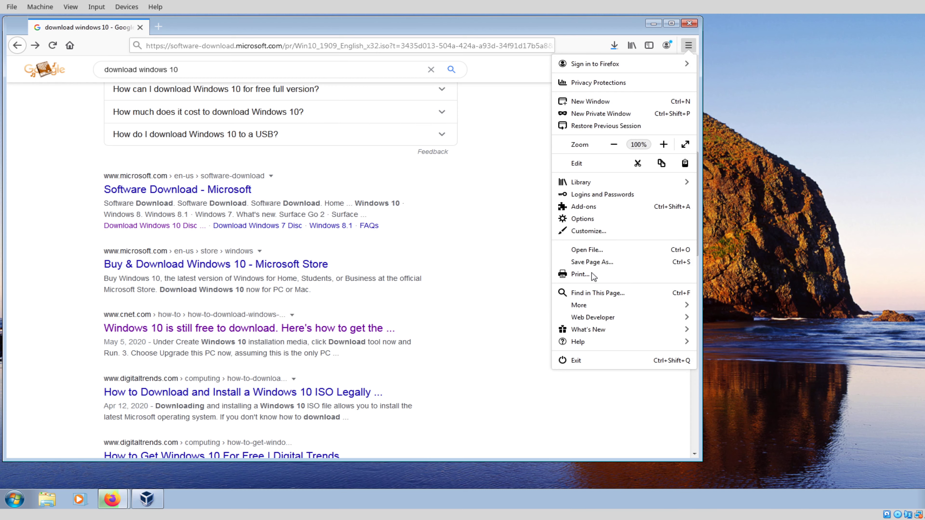
# Step: Search Firefox add-ons for 'user agent'
pyautogui.click(603, 207)
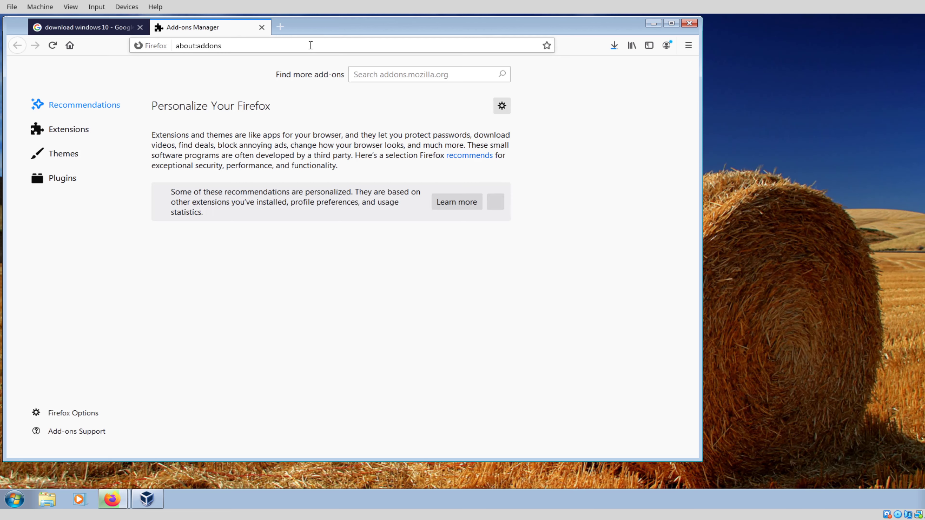
pyautogui.click(398, 72)
pyautogui.write('us')
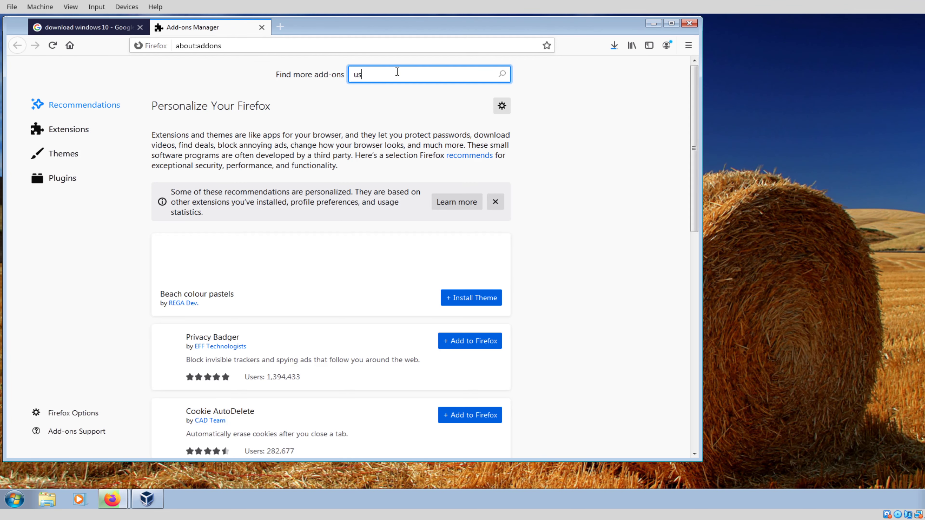
pyautogui.write('er agent')
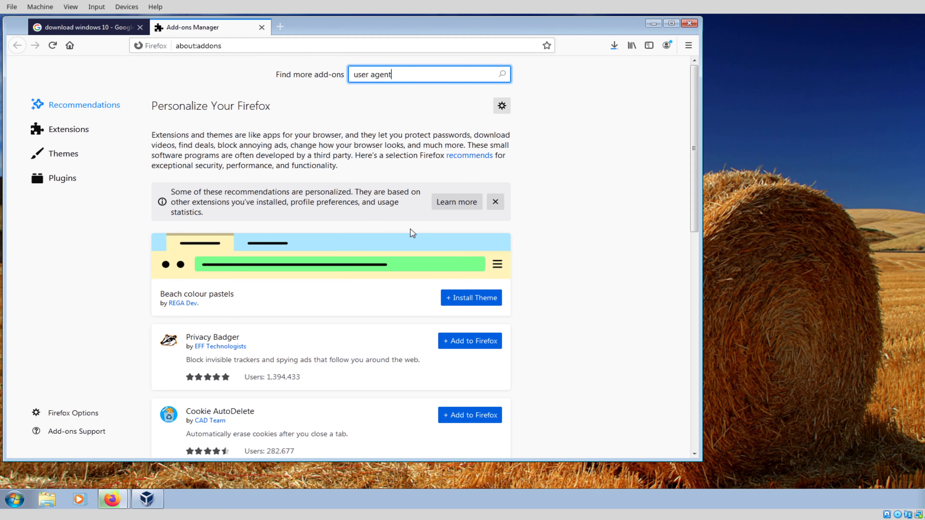
pyautogui.click(502, 76)
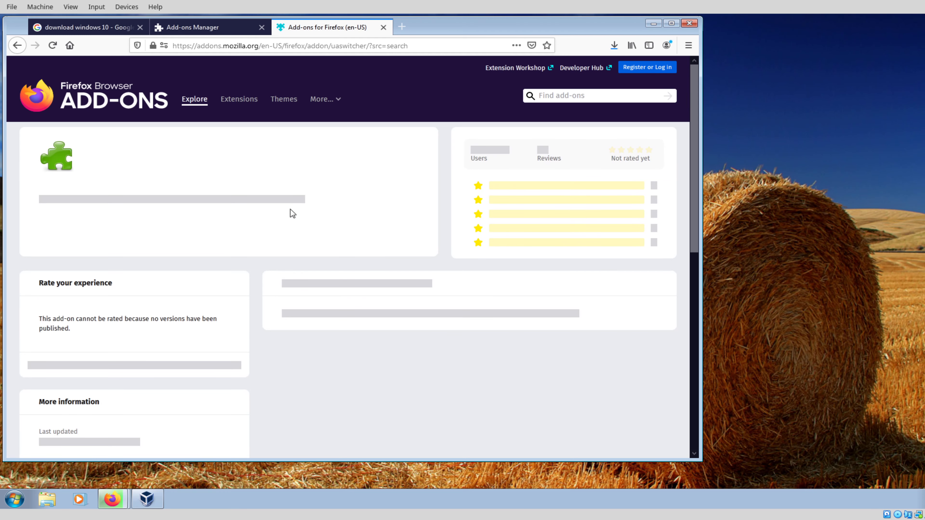
# Step: Install User-Agent Switcher, allow it in private windows, and set Linux / Firefox 76
pyautogui.click(388, 254)
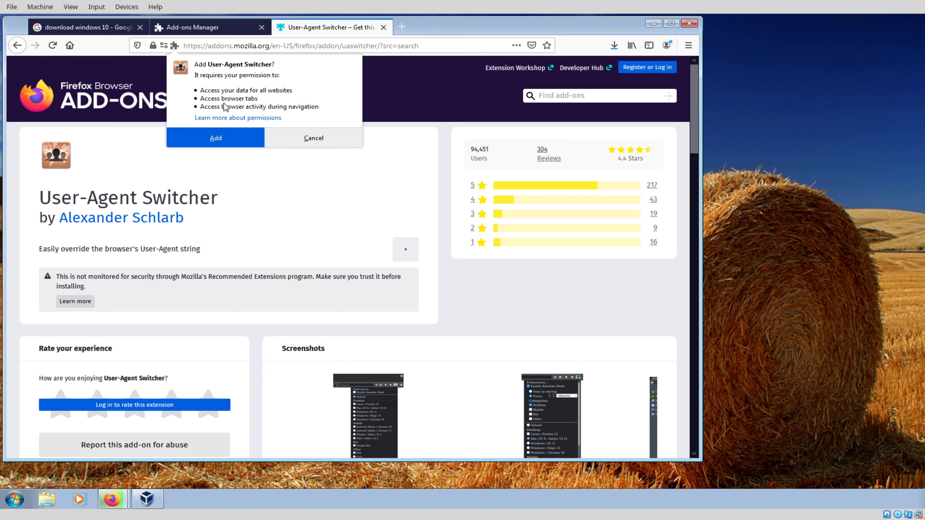
pyautogui.click(215, 139)
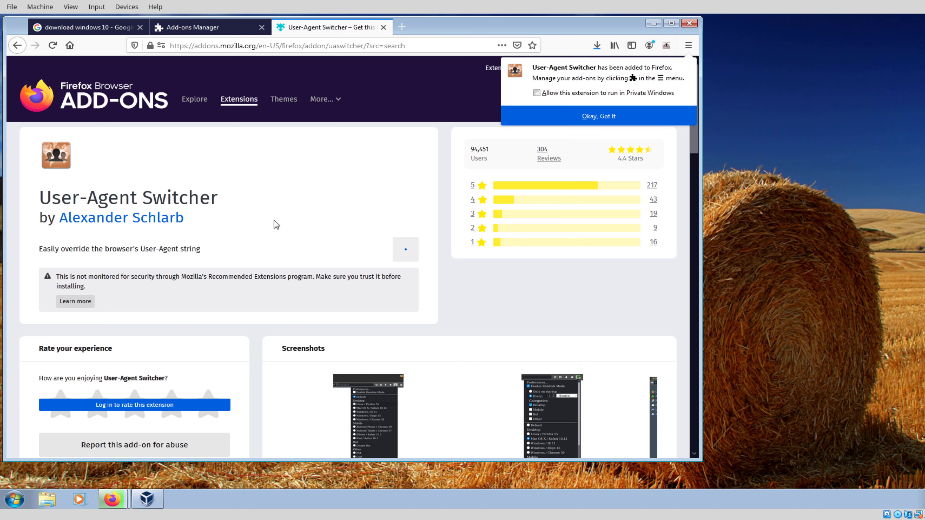
pyautogui.click(556, 94)
pyautogui.click(599, 116)
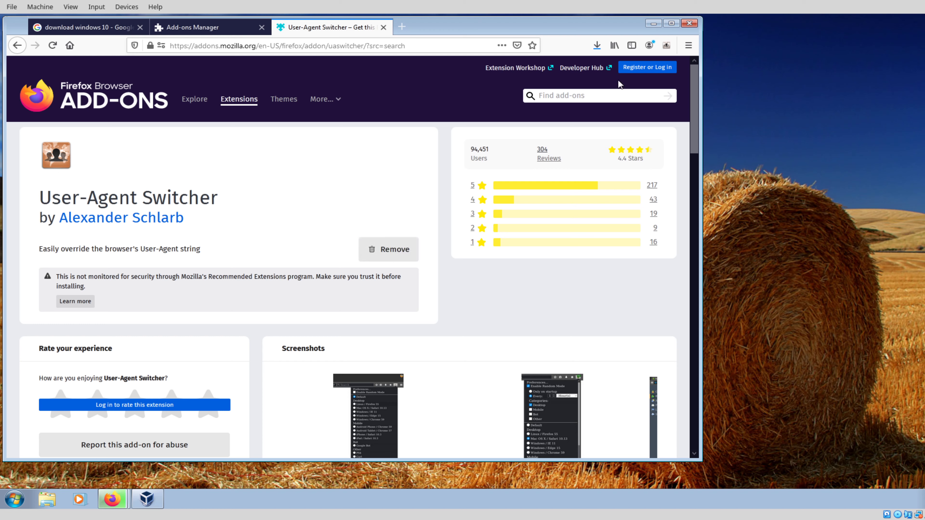
pyautogui.click(667, 46)
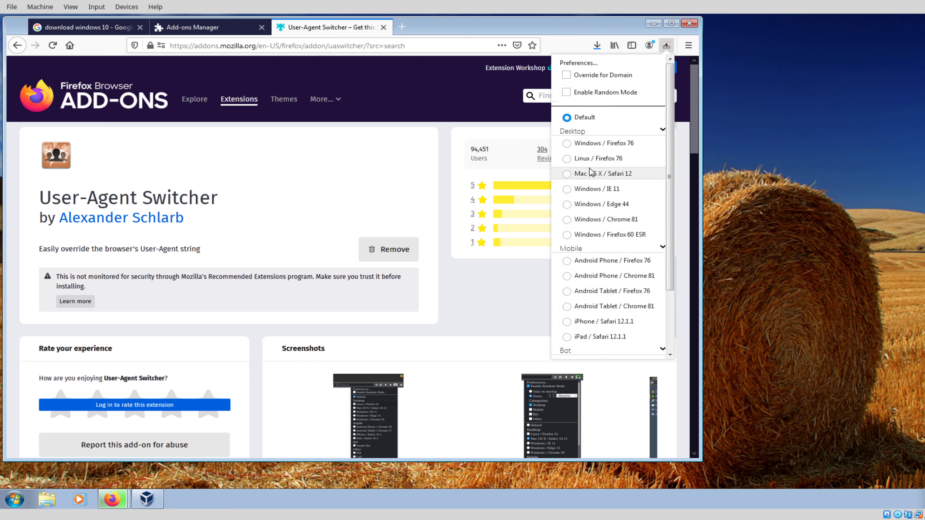
pyautogui.click(590, 158)
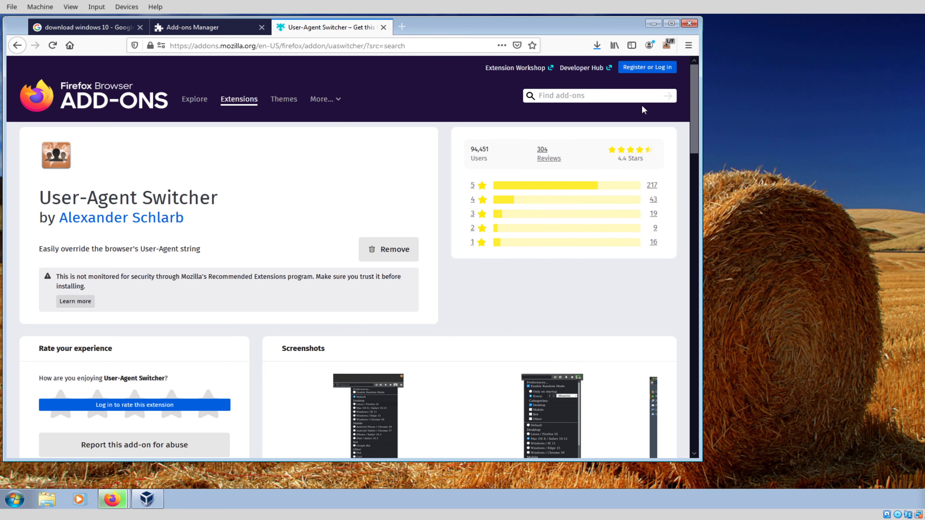
# Step: Open the Download Windows 10 Disc Image page, pick the Windows 10 edition, and spoof Mac OS X / Safari 12
pyautogui.click(145, 31)
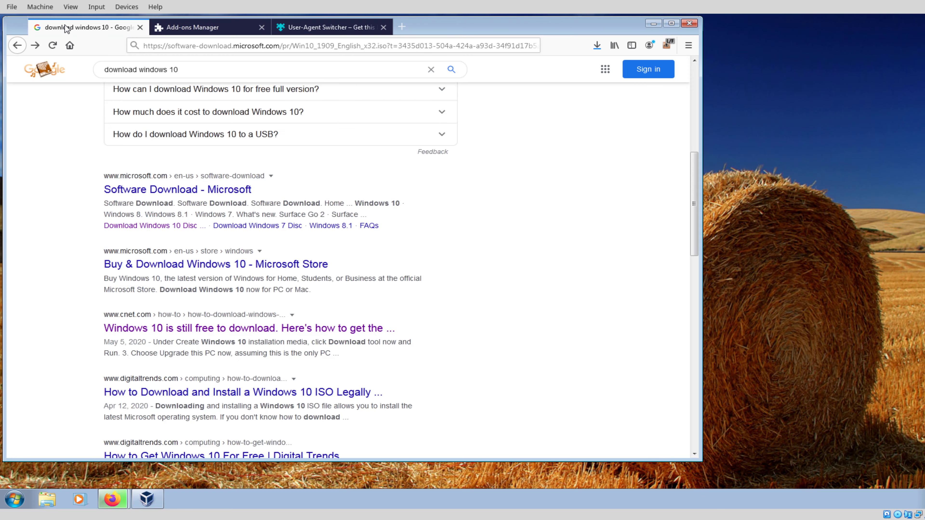
pyautogui.scroll(5, 295, 237)
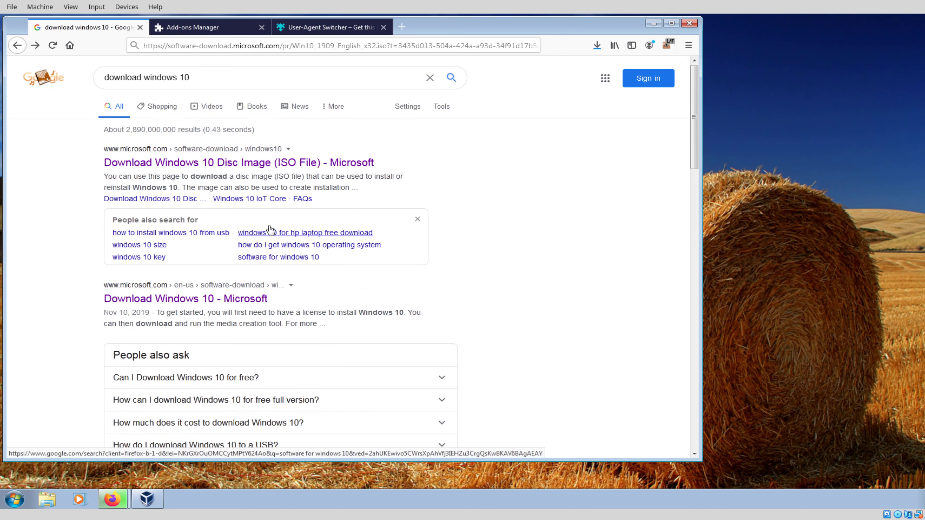
pyautogui.click(189, 164)
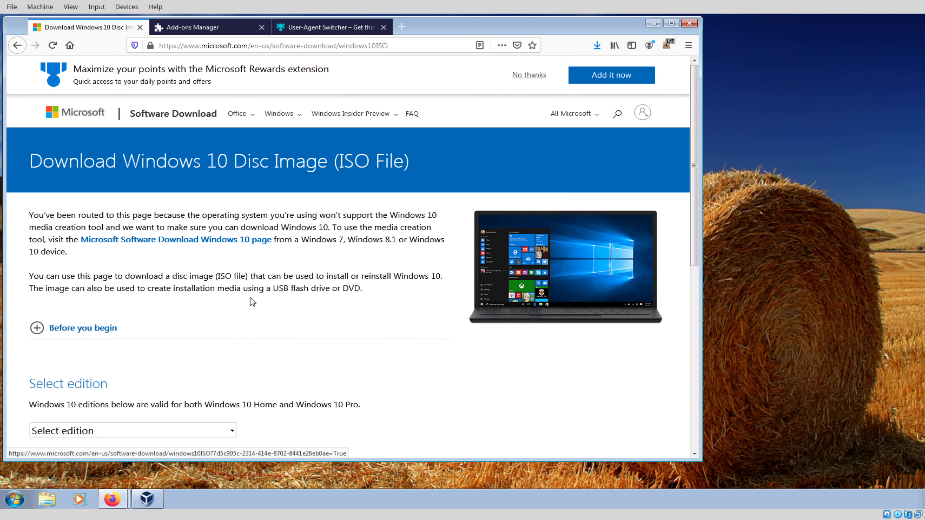
pyautogui.scroll(-3, 249, 328)
pyautogui.click(82, 332)
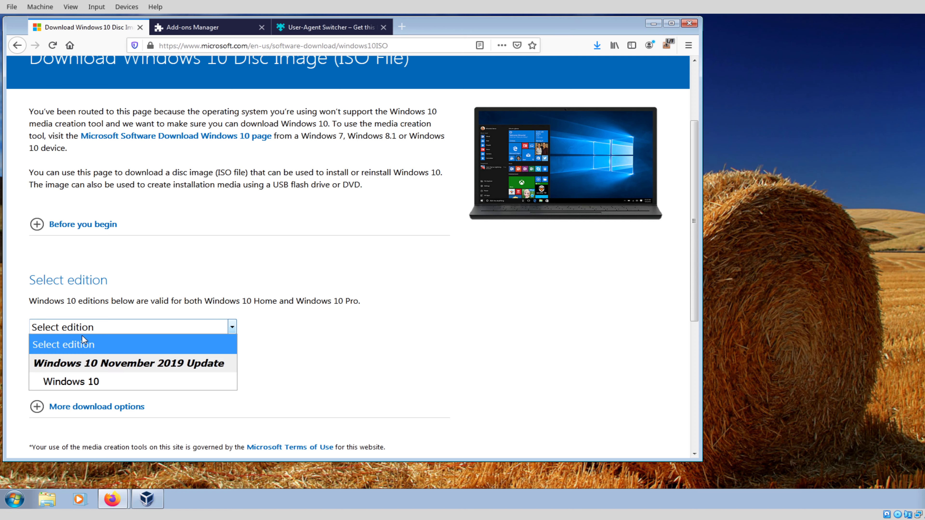
pyautogui.click(85, 379)
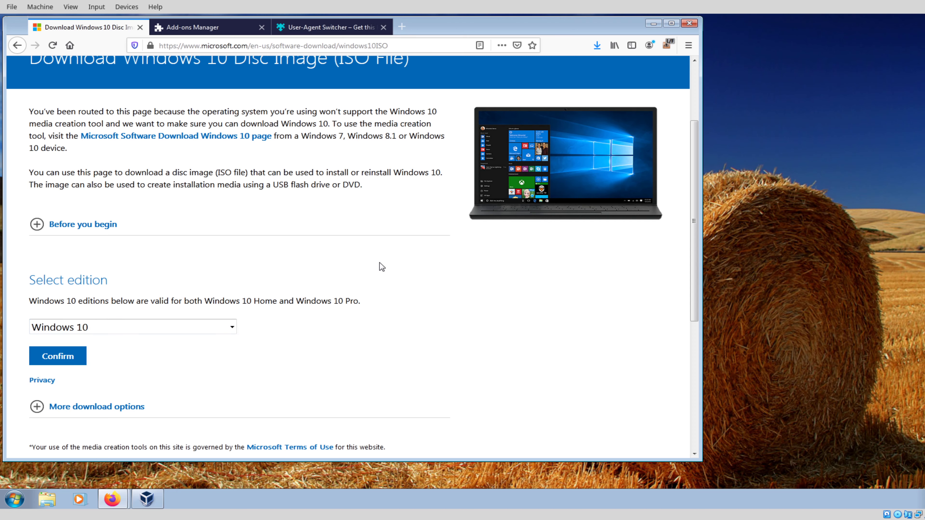
pyautogui.scroll(3, 386, 255)
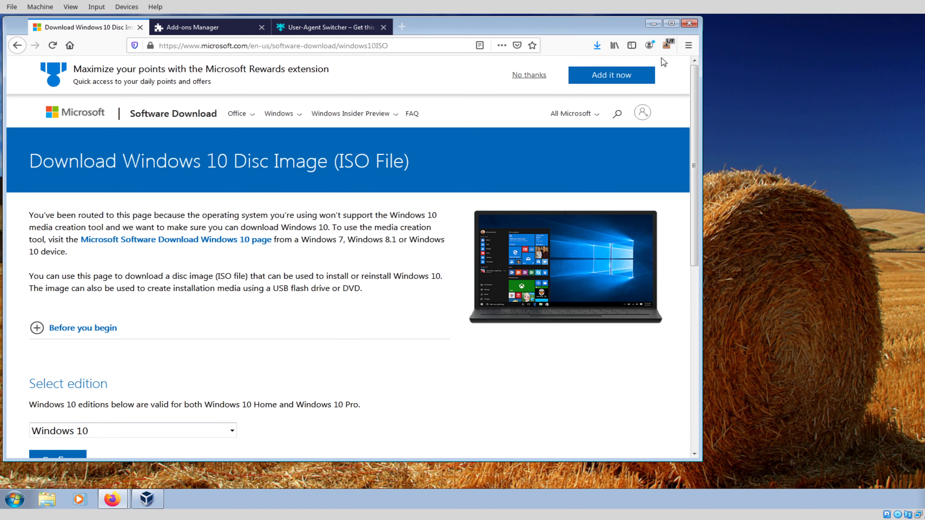
pyautogui.click(666, 46)
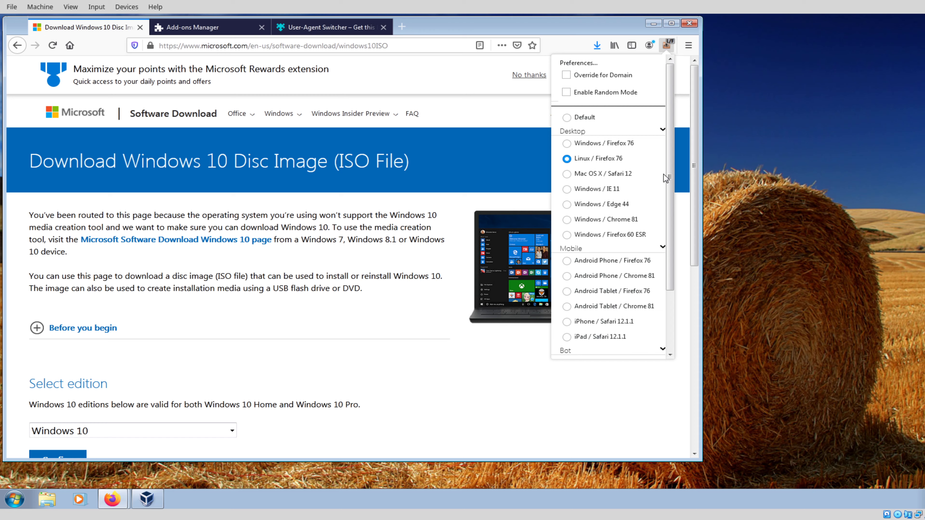
pyautogui.click(606, 174)
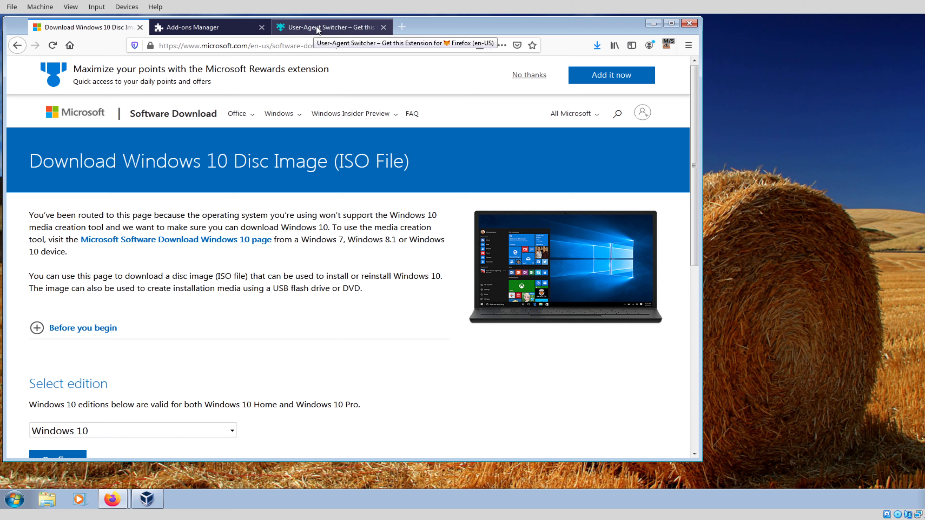
# Step: Check the ISO download has finished, then close Firefox with all three tabs and the downloads library
pyautogui.click(597, 45)
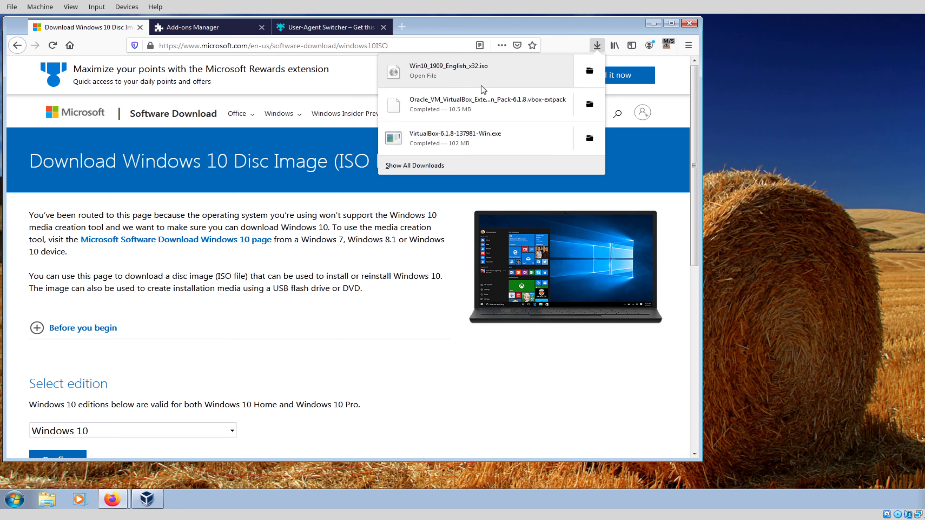
pyautogui.click(691, 24)
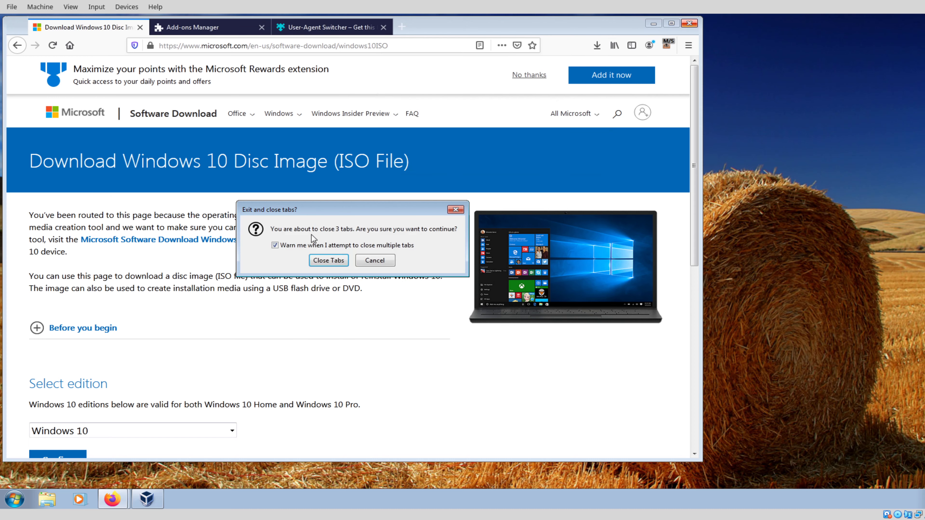
pyautogui.click(333, 259)
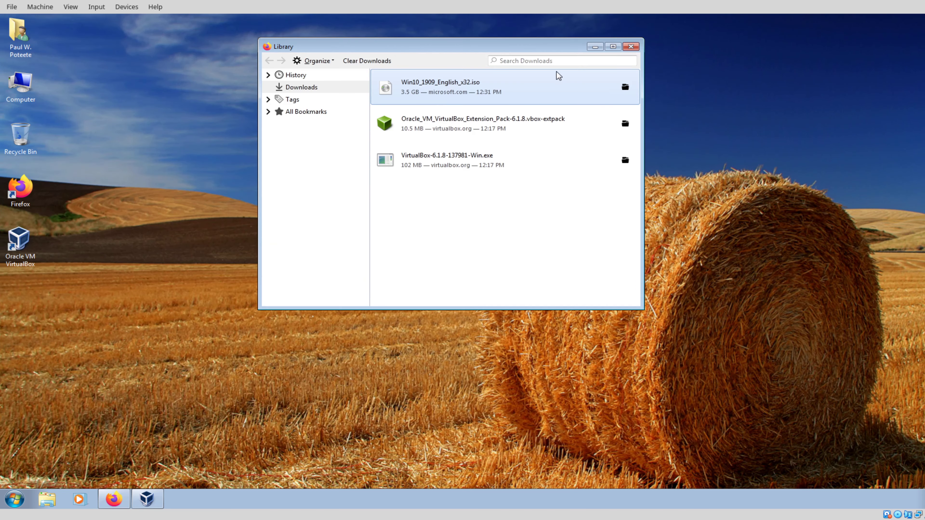
pyautogui.click(631, 47)
# Step: Start a new virtual machine named Win10 with 2048 MB of memory
pyautogui.click(159, 495)
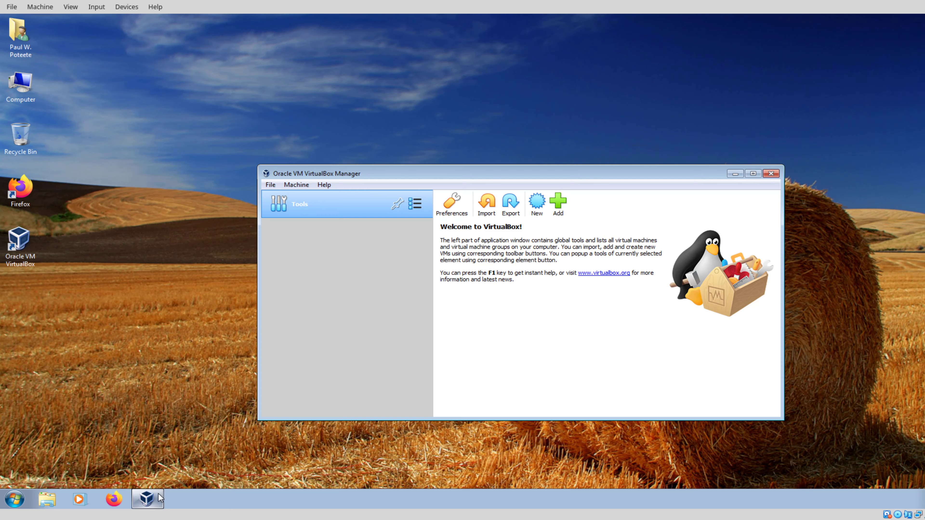
pyautogui.moveTo(451, 178); pyautogui.dragTo(338, 147)
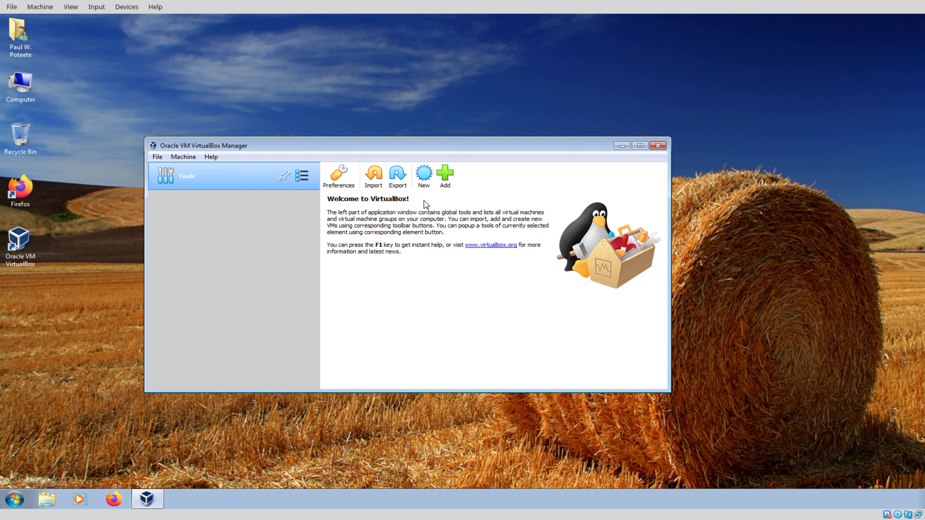
pyautogui.click(424, 175)
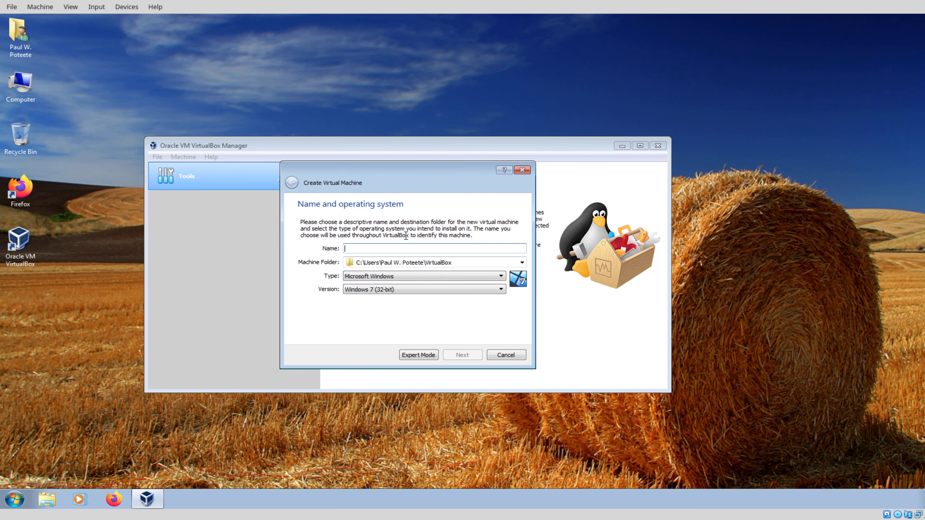
pyautogui.write('Win10')
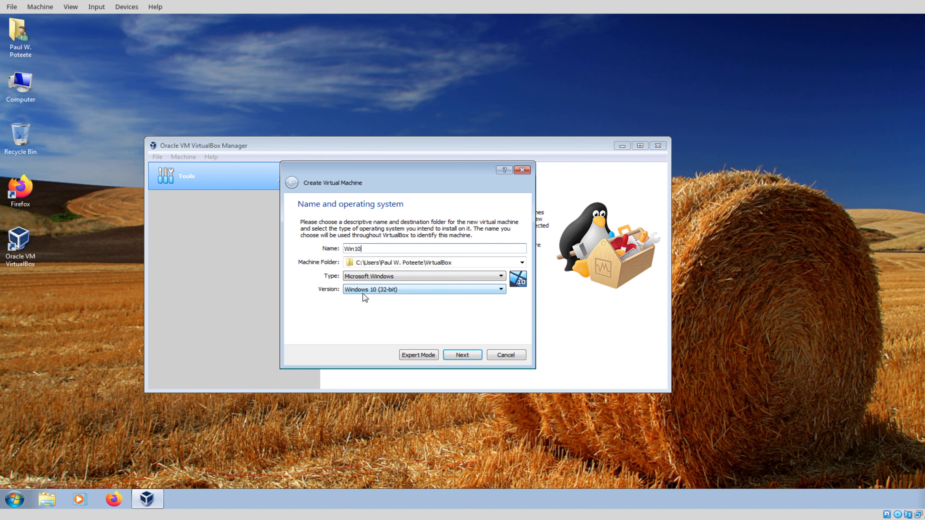
pyautogui.click(463, 358)
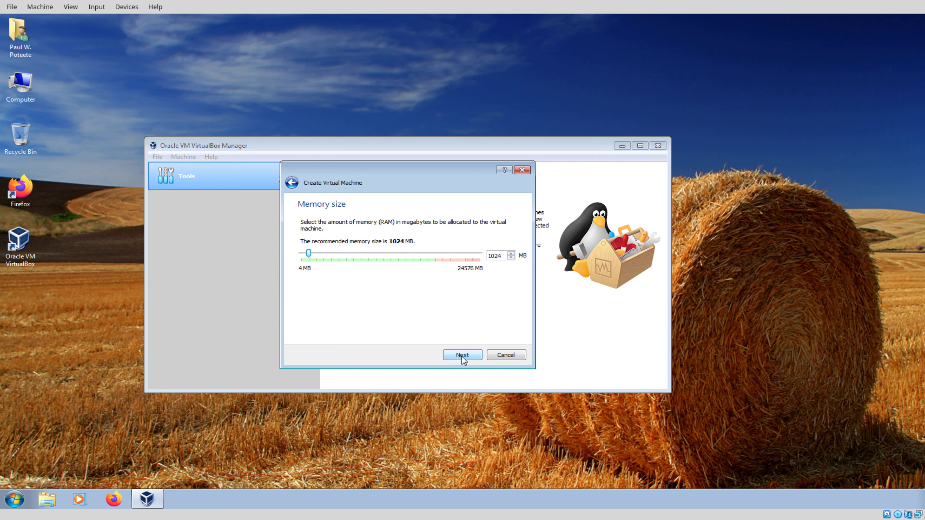
pyautogui.click(489, 257)
pyautogui.doubleClick(496, 257)
pyautogui.write('2048')
pyautogui.click(470, 356)
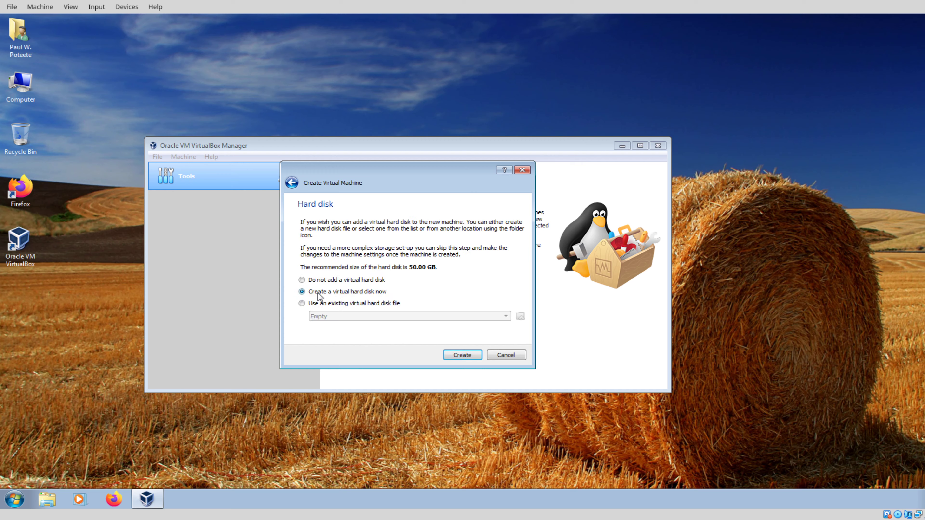
# Step: Give it a dynamically allocated 128 GB VDI hard disk and create the machine
pyautogui.click(469, 355)
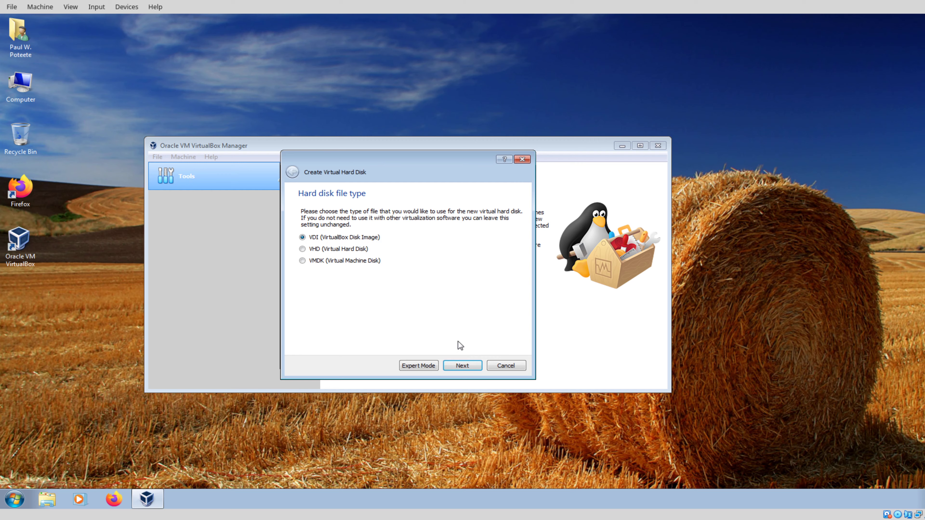
pyautogui.click(468, 366)
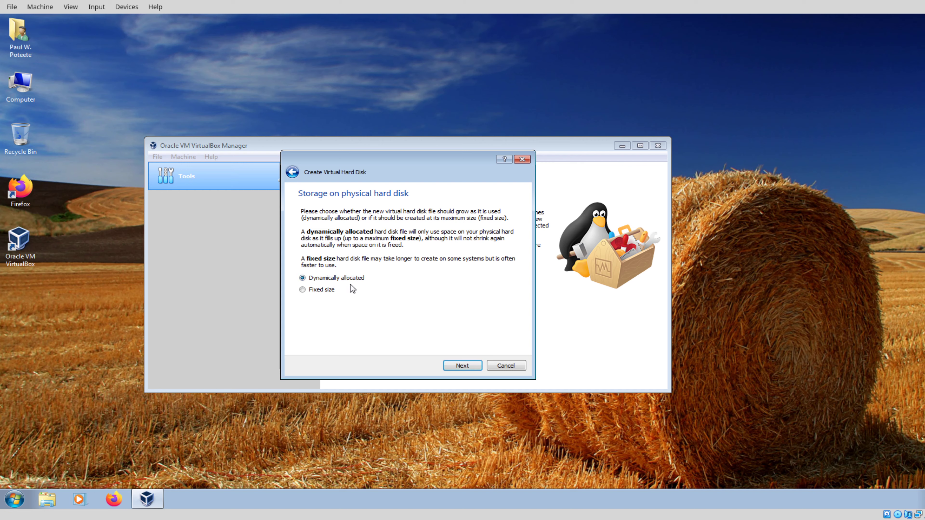
pyautogui.click(464, 366)
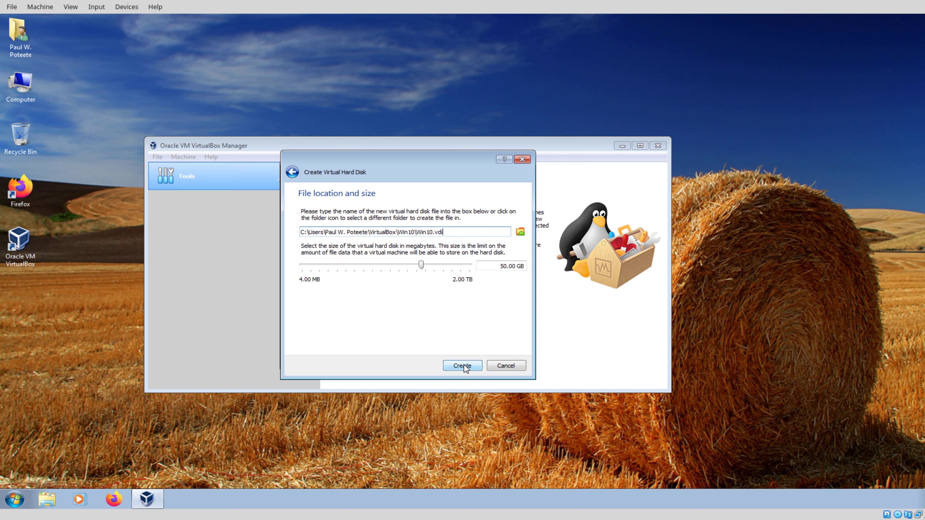
pyautogui.click(504, 266)
pyautogui.press('Delete')
pyautogui.press('Delete')
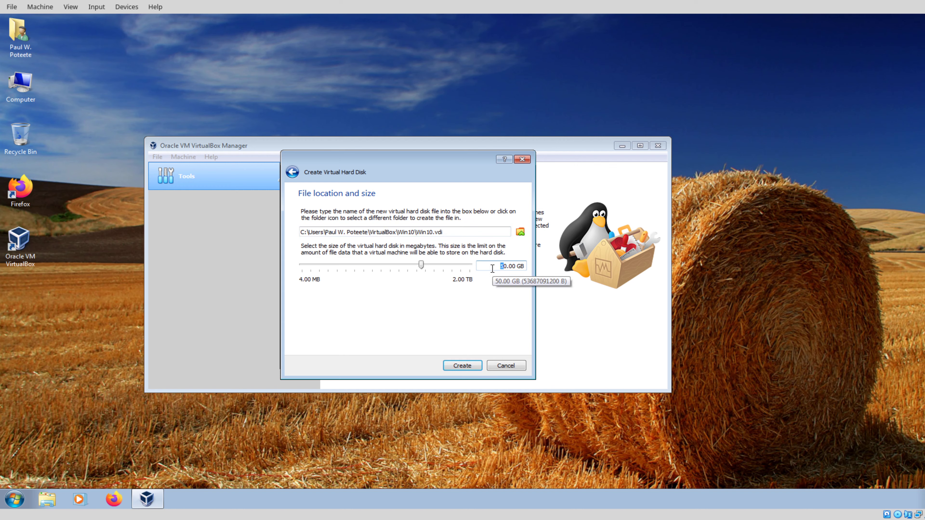
pyautogui.write('128')
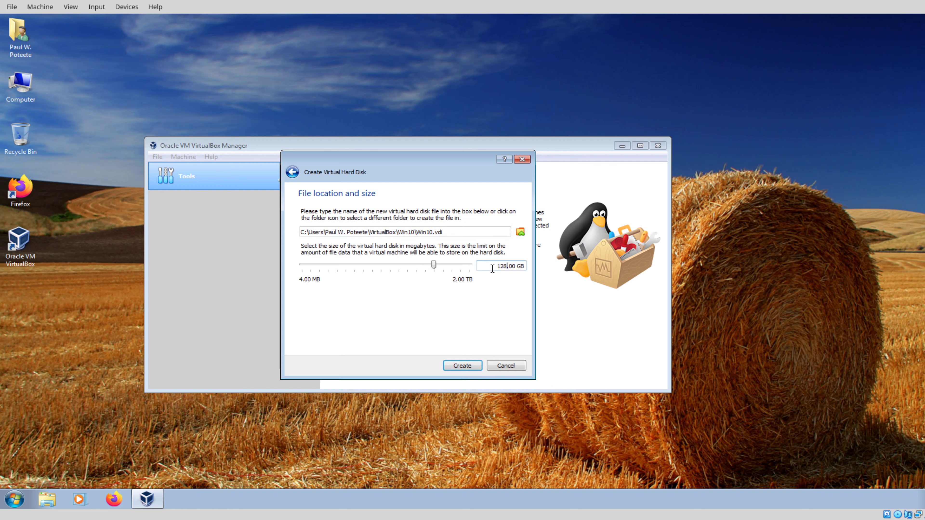
pyautogui.click(470, 366)
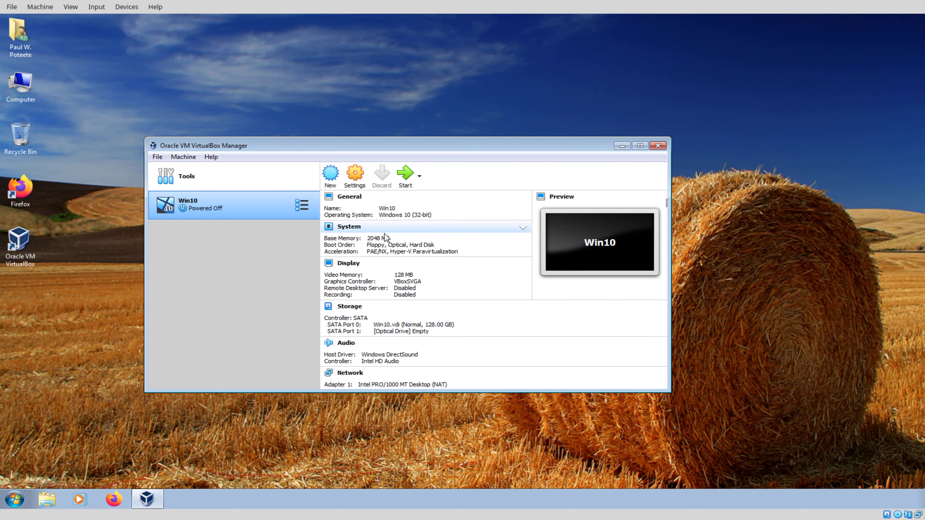
# Step: Set Win10's Shared Clipboard and Drag'n'Drop to Bidirectional under General > Advanced
pyautogui.click(358, 179)
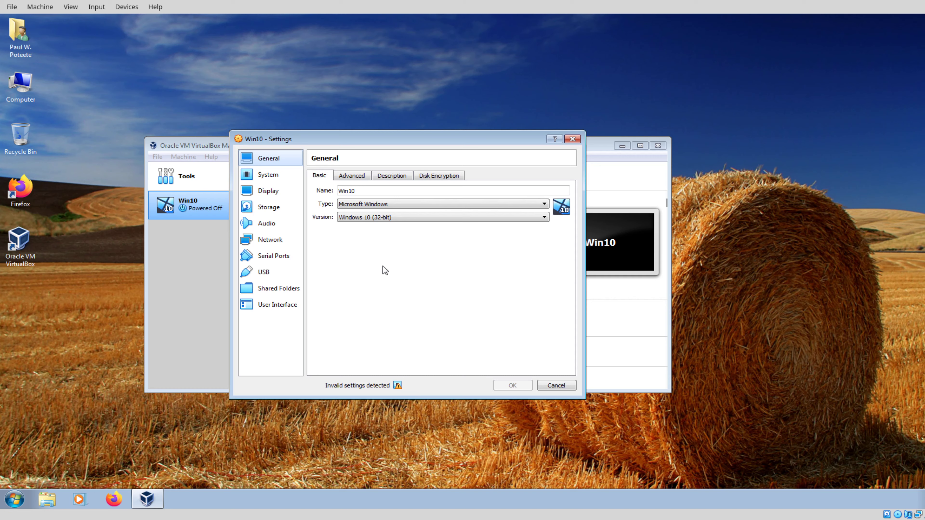
pyautogui.click(352, 176)
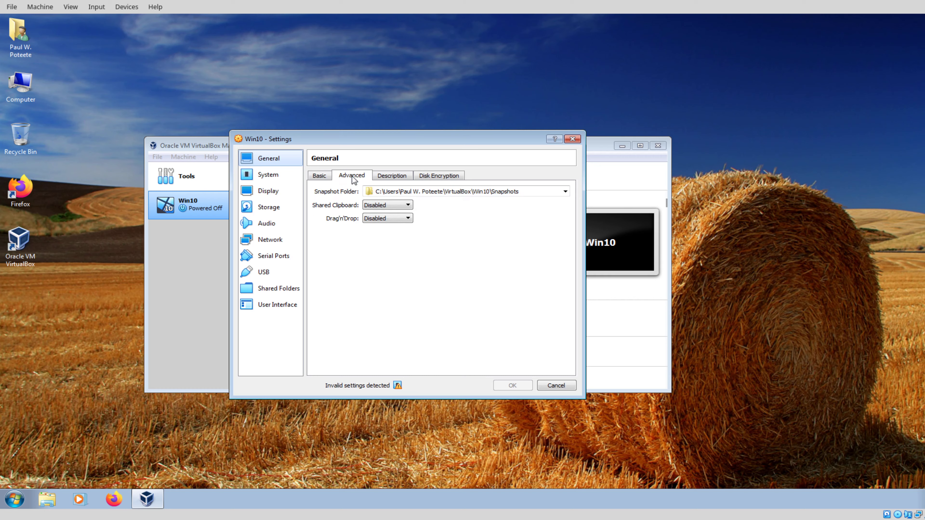
pyautogui.click(383, 205)
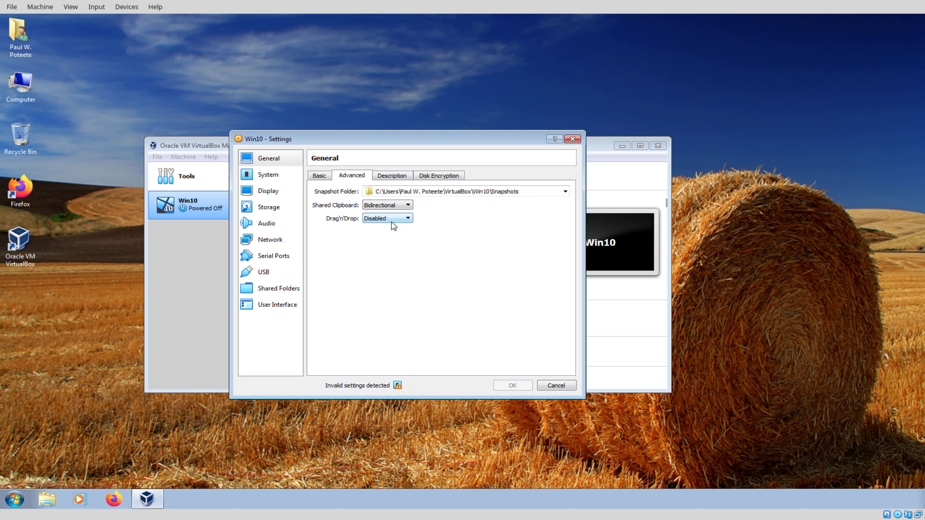
pyautogui.click(392, 219)
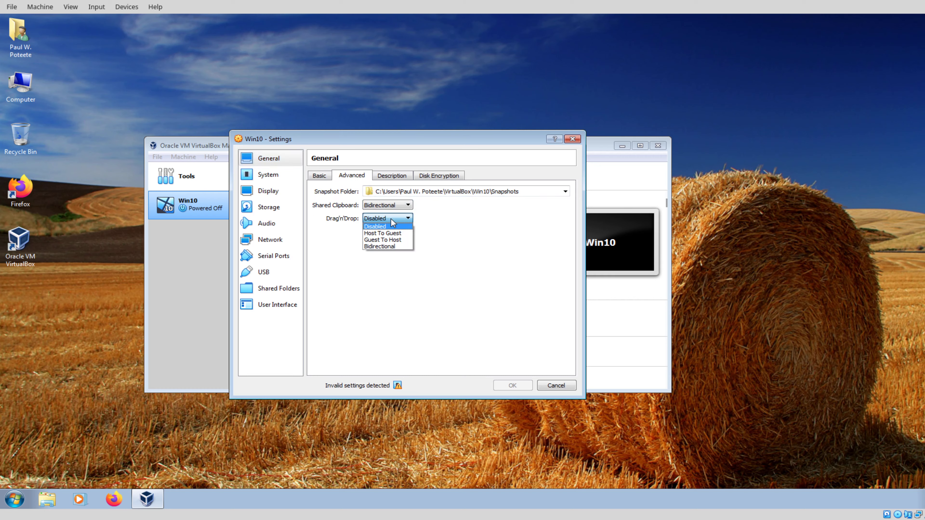
pyautogui.click(390, 246)
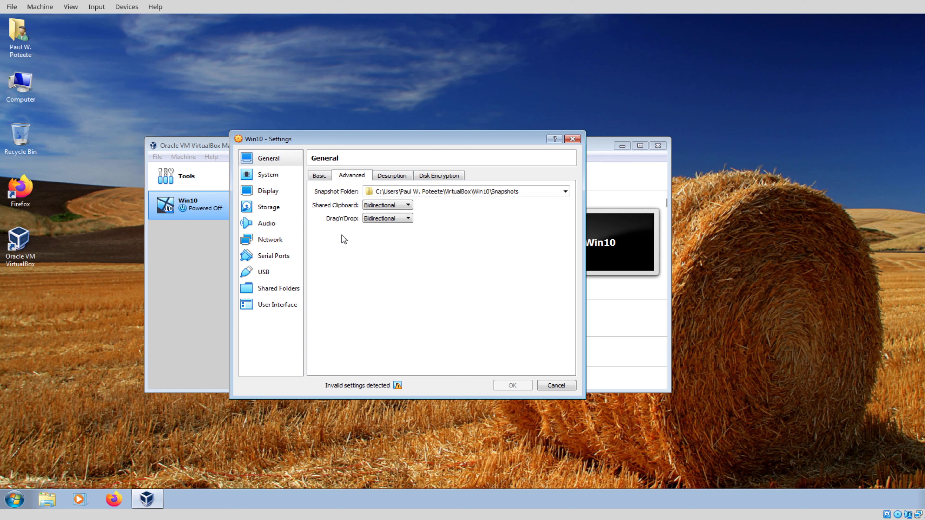
pyautogui.click(400, 176)
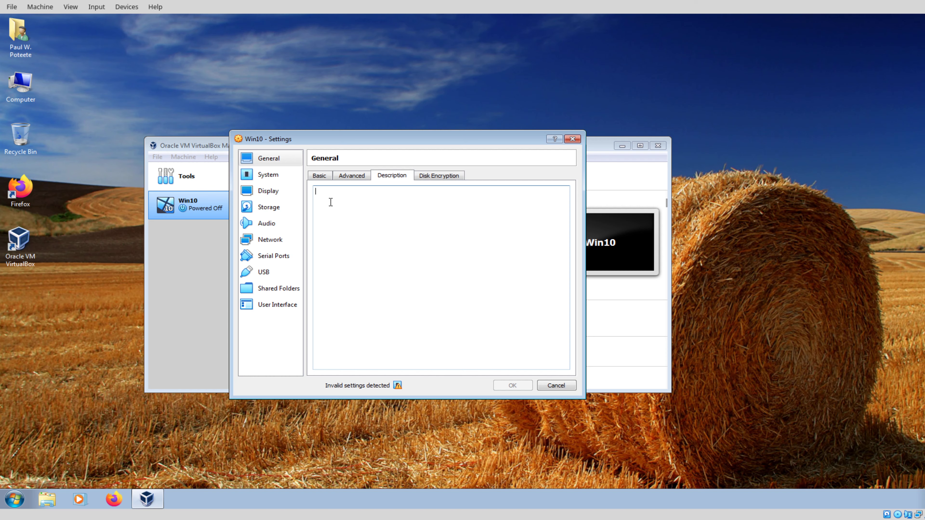
# Step: Uncheck Floppy in the System boot order and look over the Processor and Display settings
pyautogui.click(269, 175)
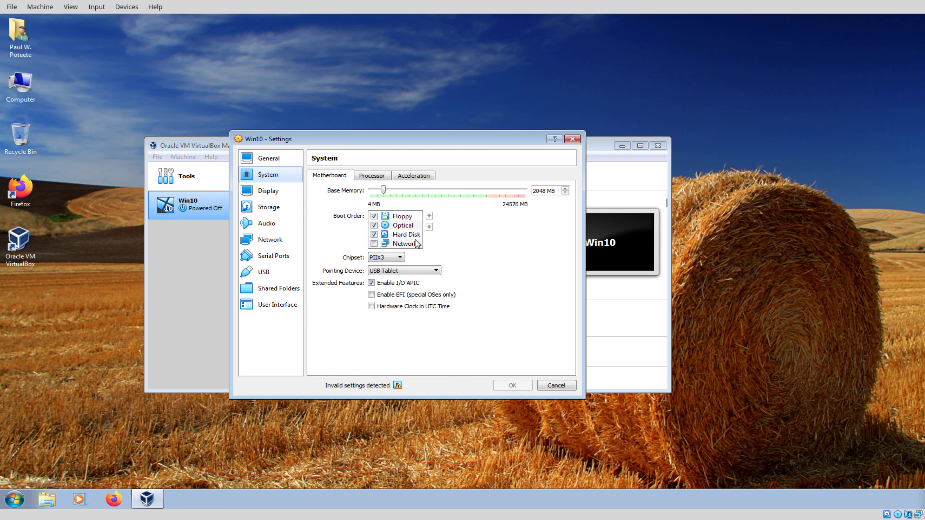
pyautogui.click(374, 216)
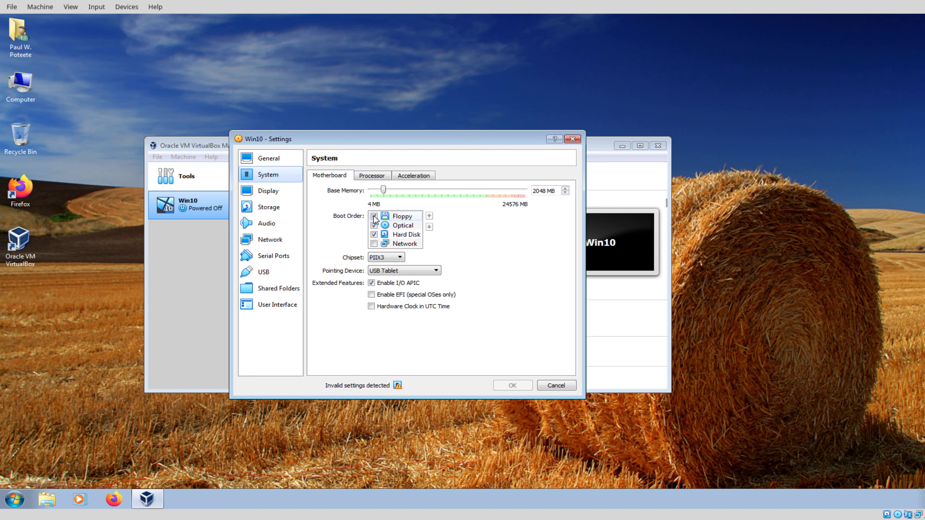
pyautogui.click(371, 174)
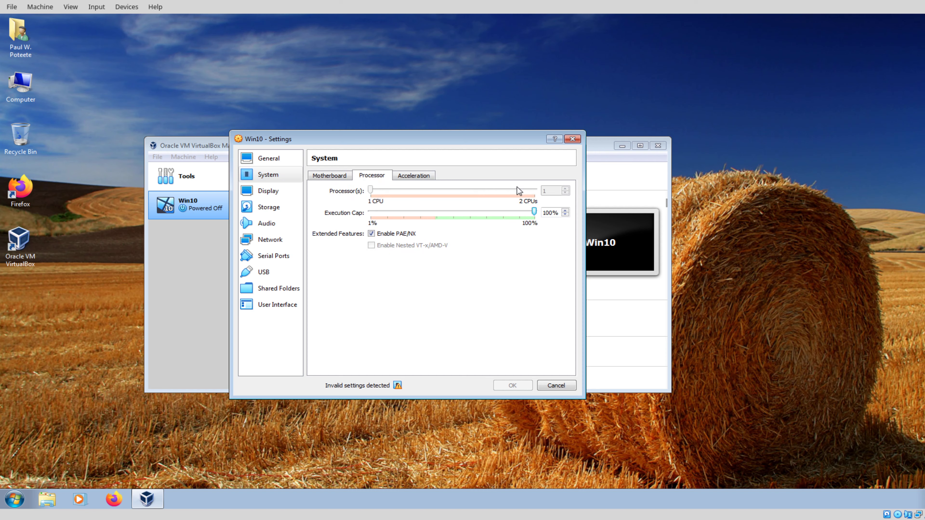
pyautogui.click(271, 191)
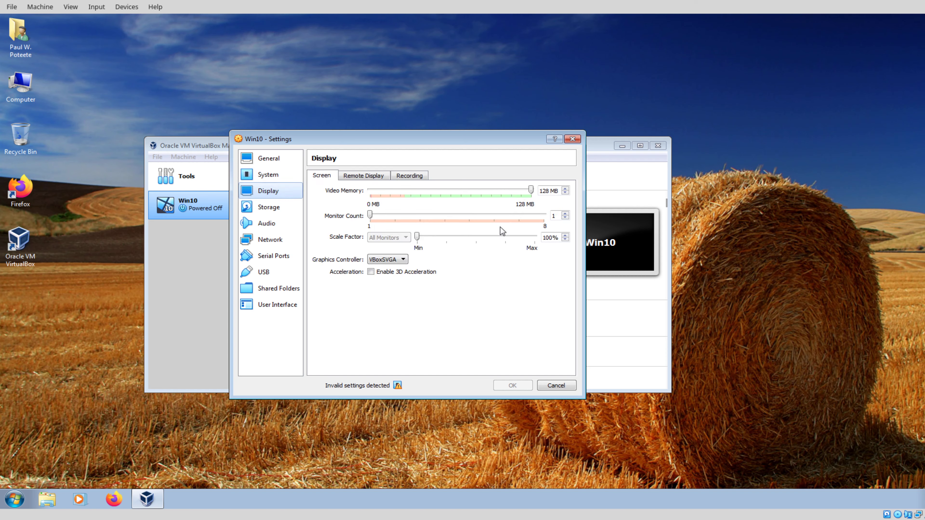
pyautogui.click(283, 211)
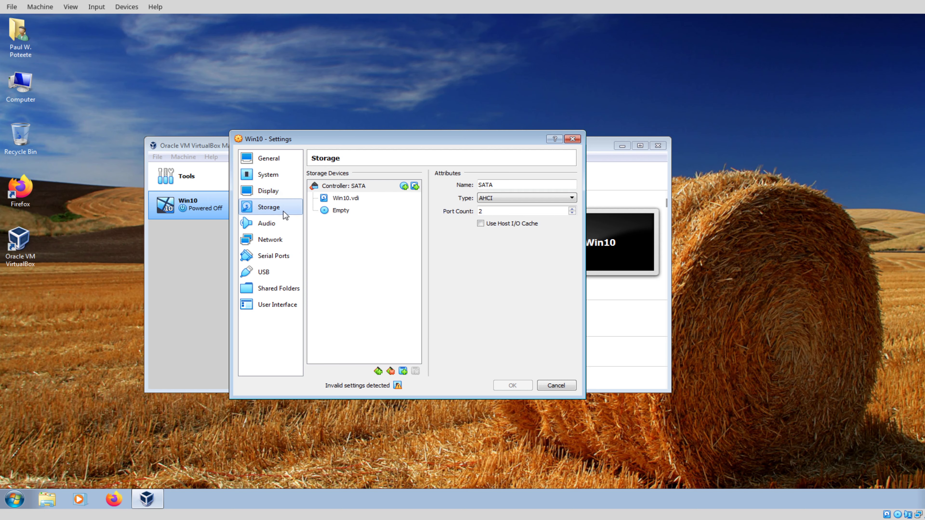
# Step: Load Win10_1909_English_x32.iso from the Downloads folder into the empty optical drive
pyautogui.click(336, 210)
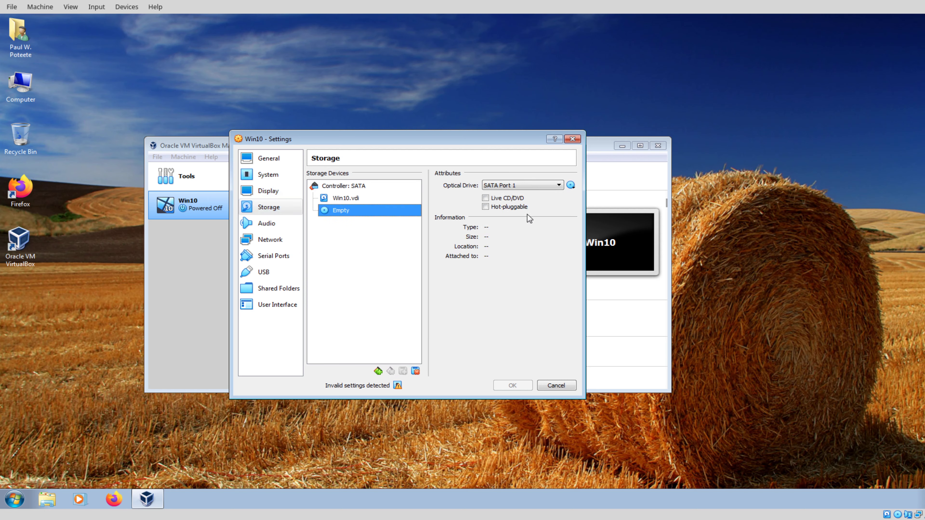
pyautogui.click(571, 185)
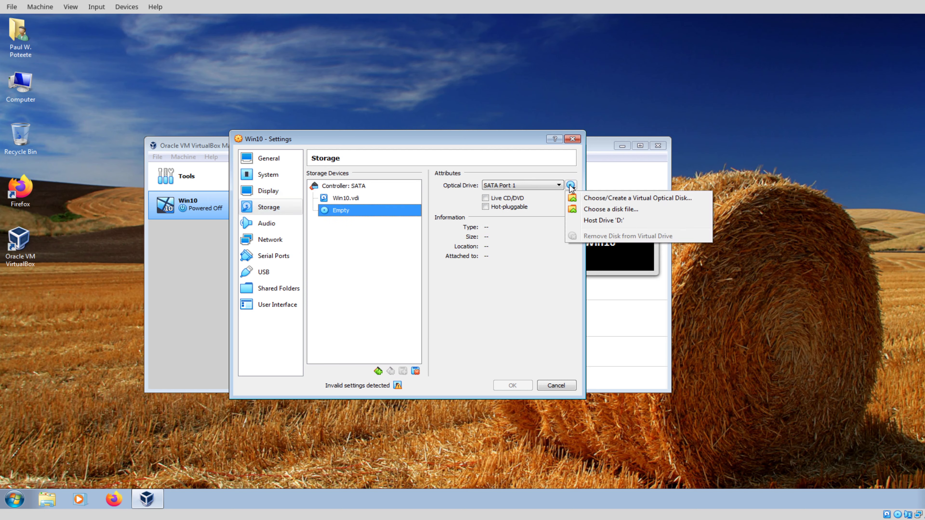
pyautogui.click(588, 210)
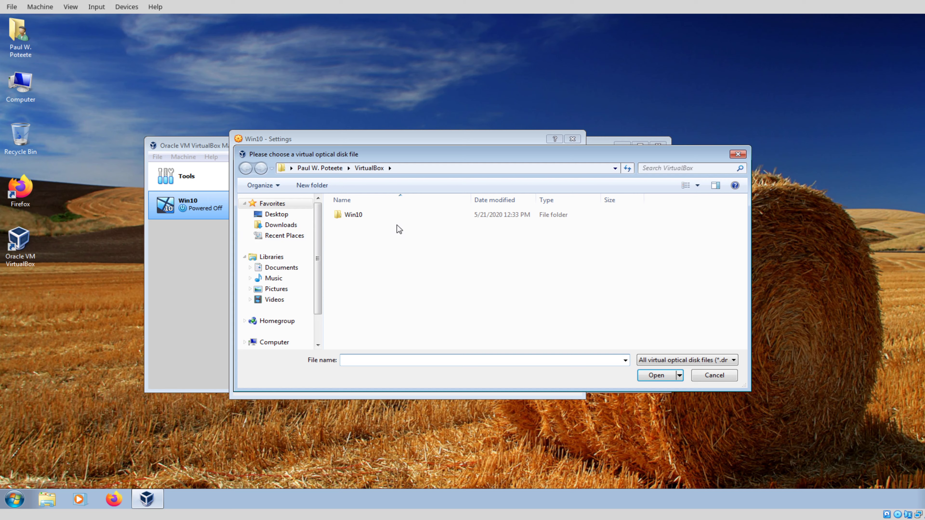
pyautogui.click(327, 169)
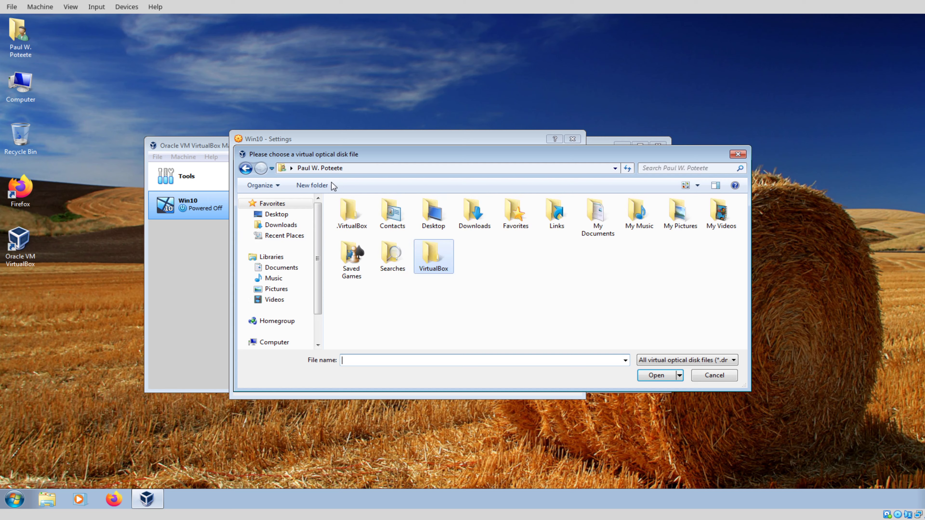
pyautogui.doubleClick(470, 215)
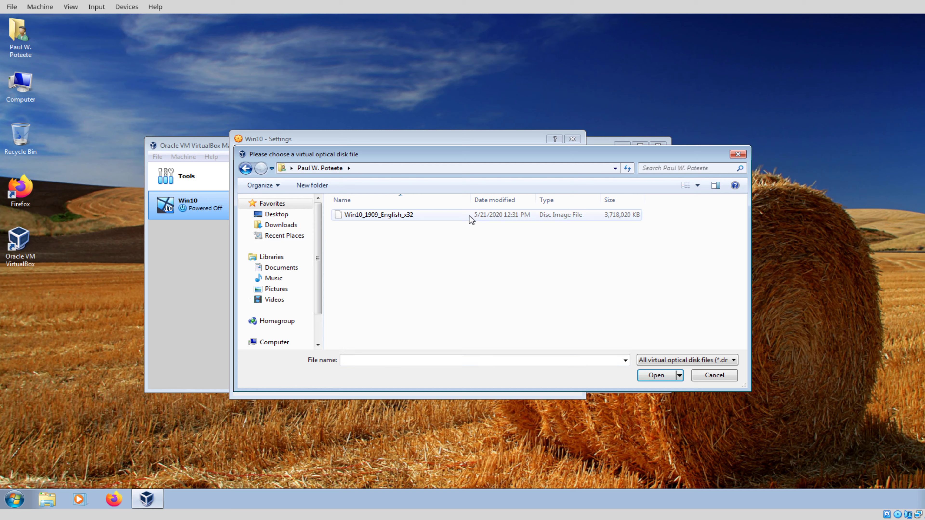
pyautogui.click(385, 215)
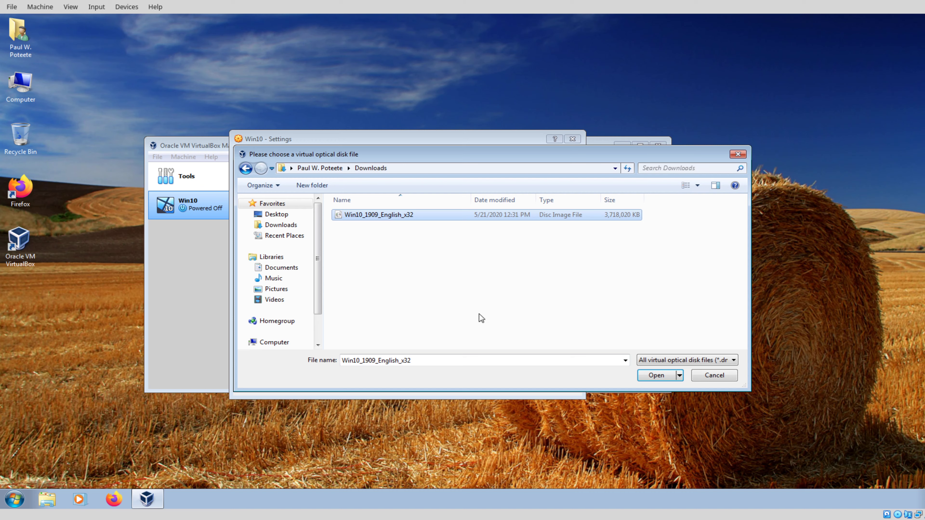
pyautogui.click(663, 378)
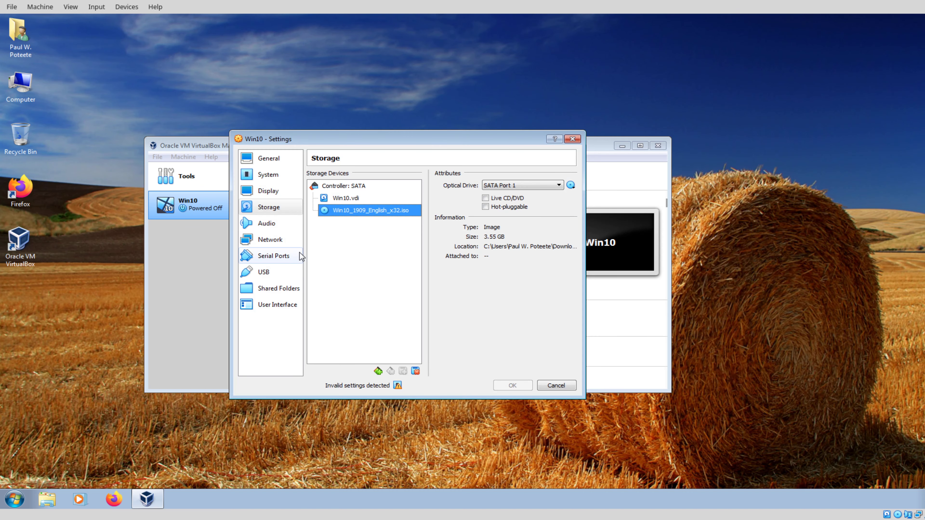
pyautogui.click(268, 224)
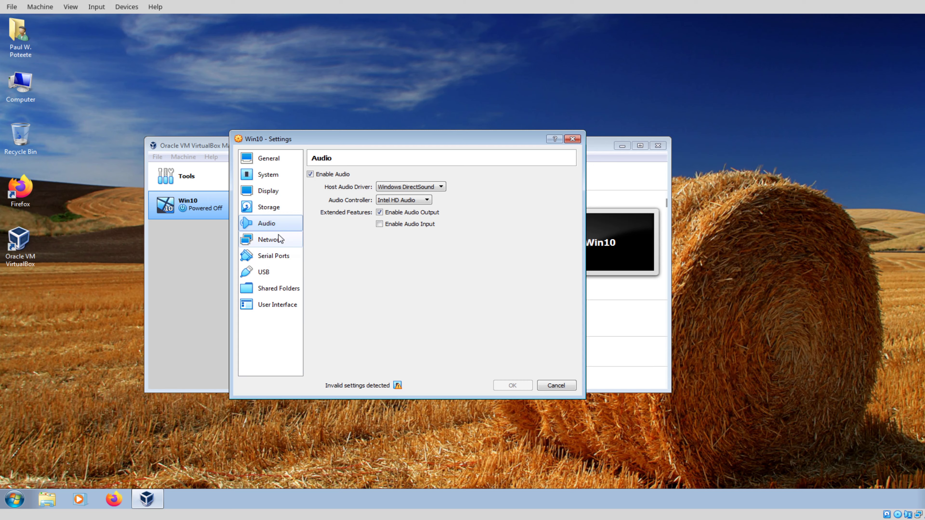
# Step: Add a new shared folder with C:\ as its folder path
pyautogui.click(282, 240)
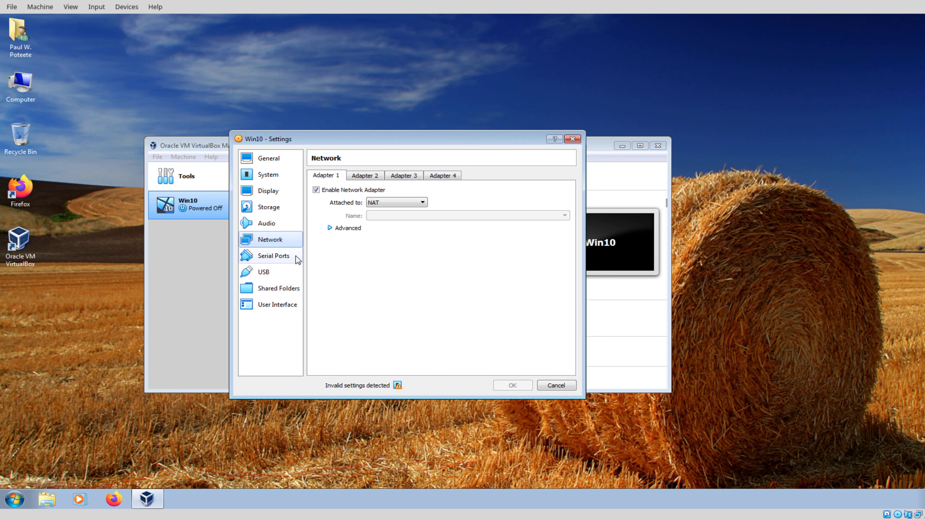
pyautogui.click(262, 272)
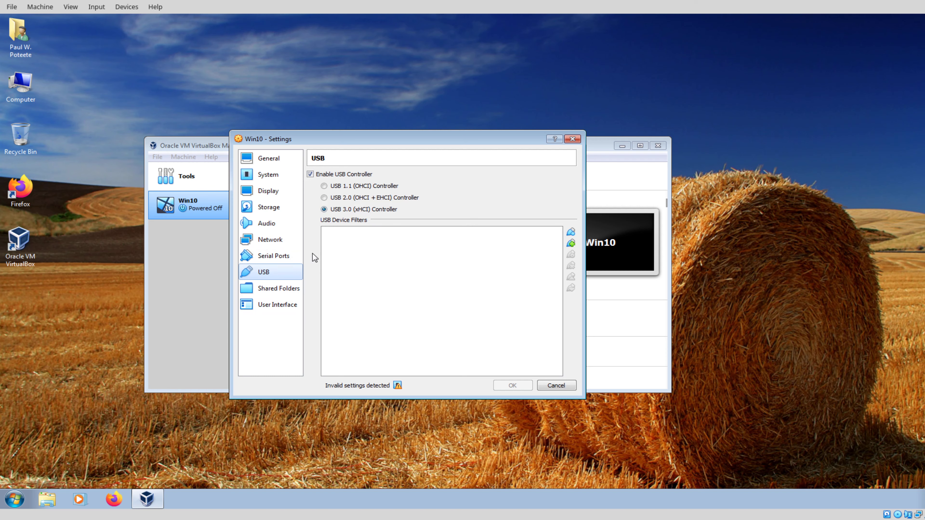
pyautogui.click(274, 288)
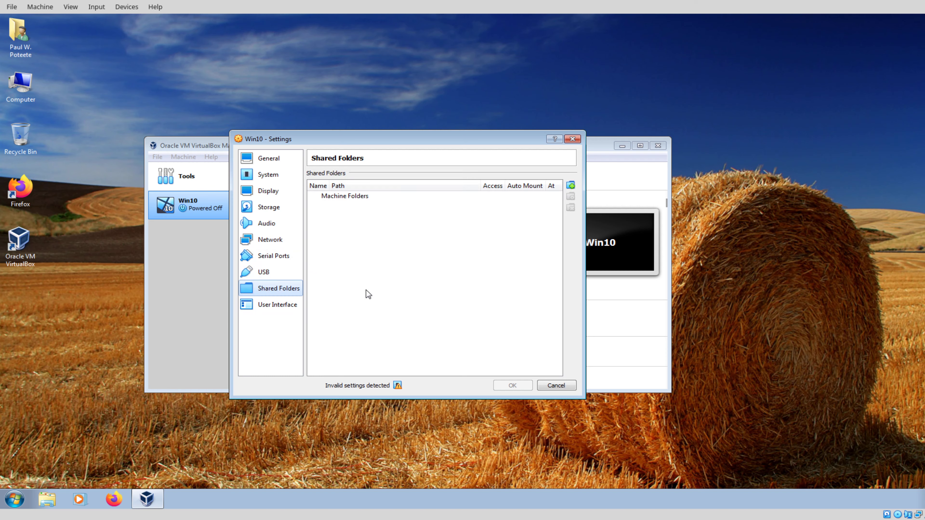
pyautogui.click(571, 185)
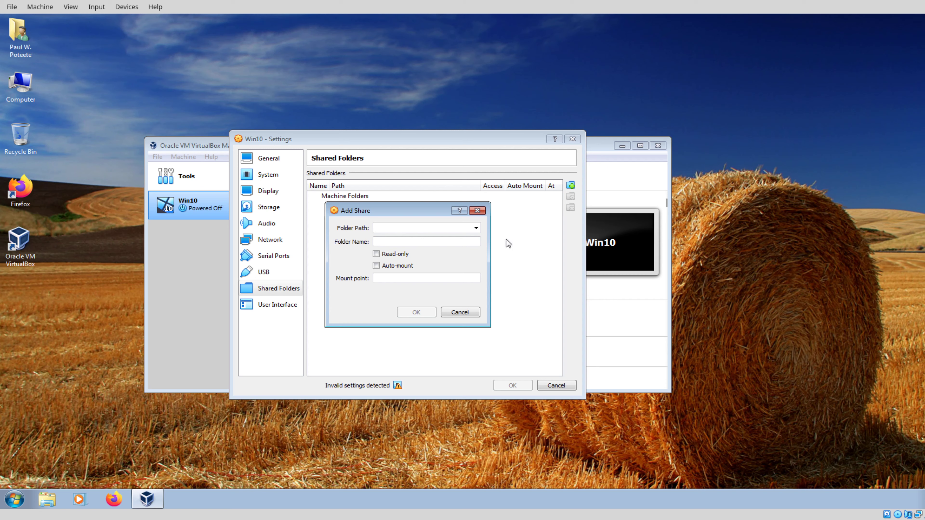
pyautogui.click(475, 228)
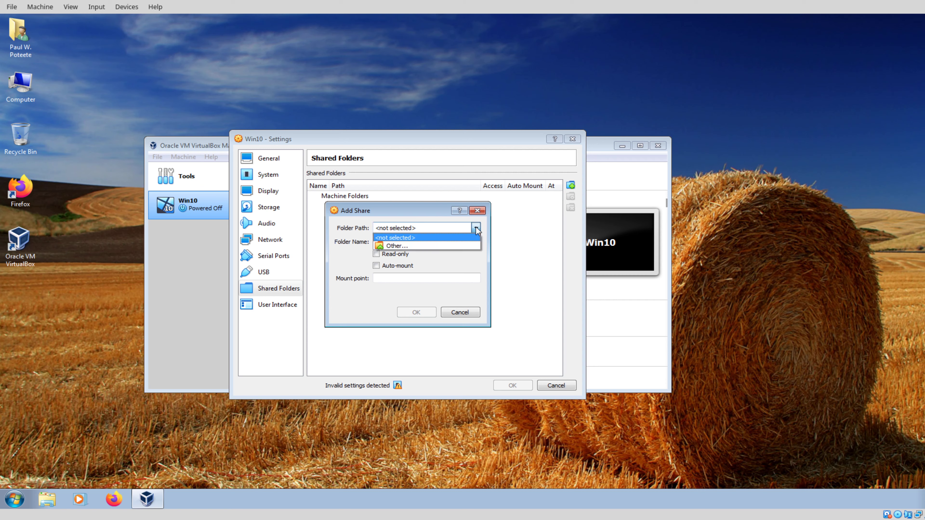
pyautogui.click(435, 243)
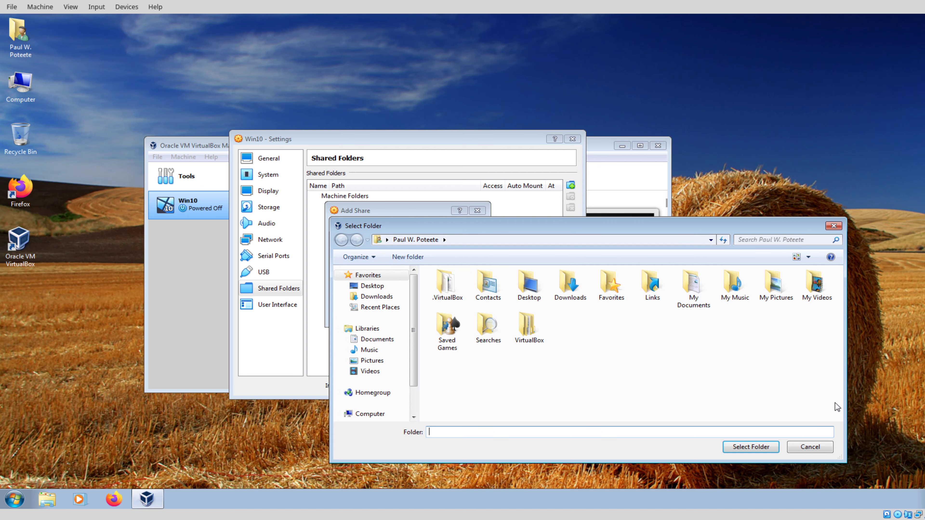
pyautogui.click(803, 448)
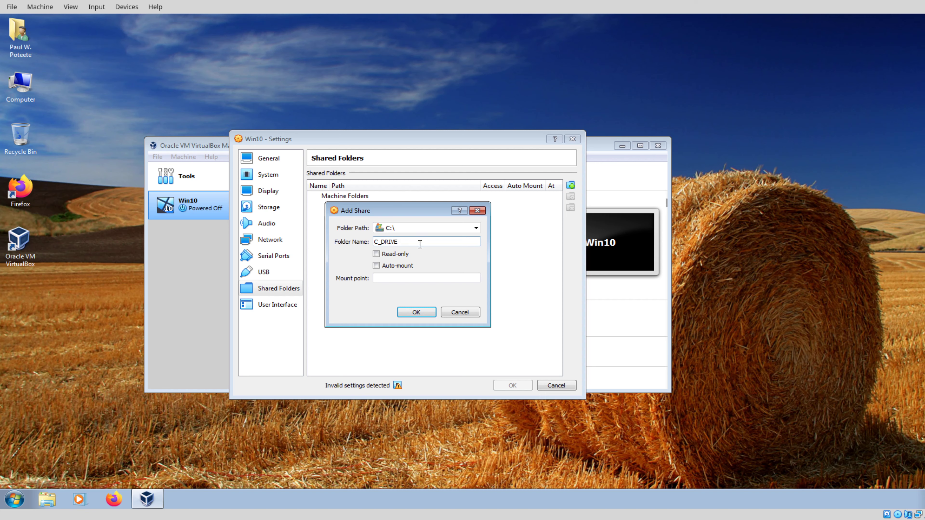
# Step: Turn on auto-mount with mount point s: and confirm the C_DRIVE share
pyautogui.click(390, 264)
pyautogui.click(396, 279)
pyautogui.write('s:')
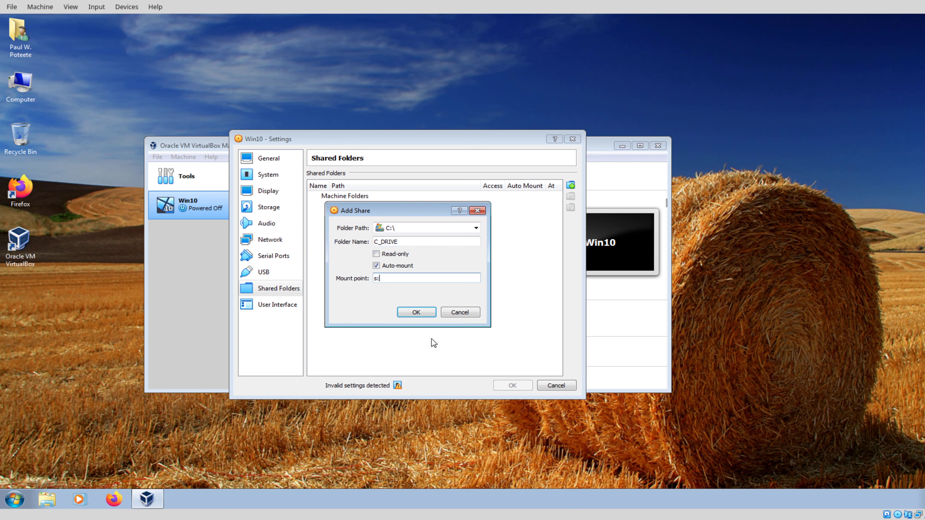
pyautogui.click(425, 311)
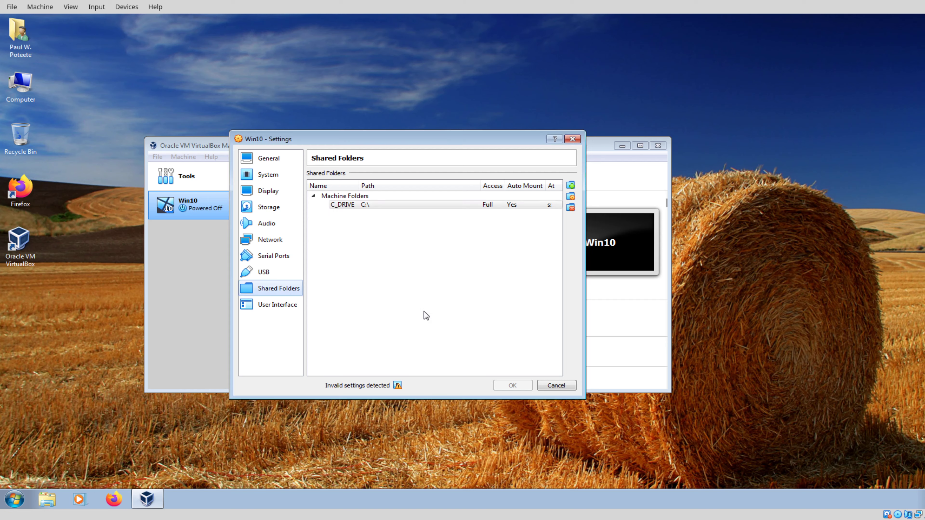
pyautogui.moveTo(397, 388)
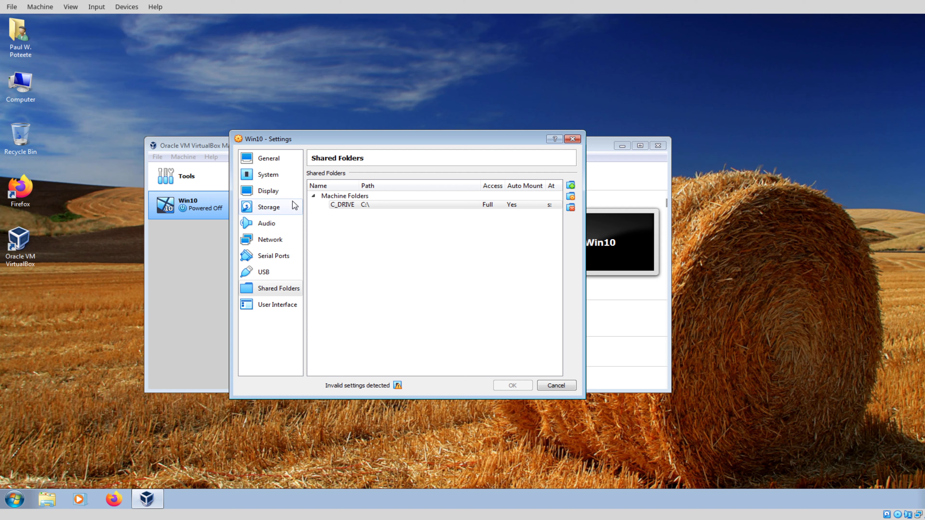
pyautogui.click(274, 174)
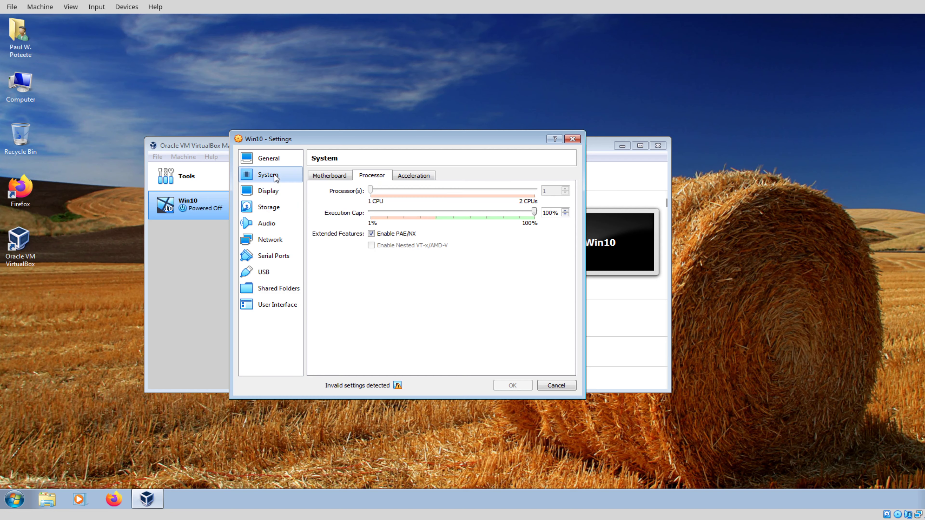
# Step: Under System > Acceleration, choose None as the Paravirtualization Interface and uncheck Enable Nested Paging
pyautogui.click(433, 175)
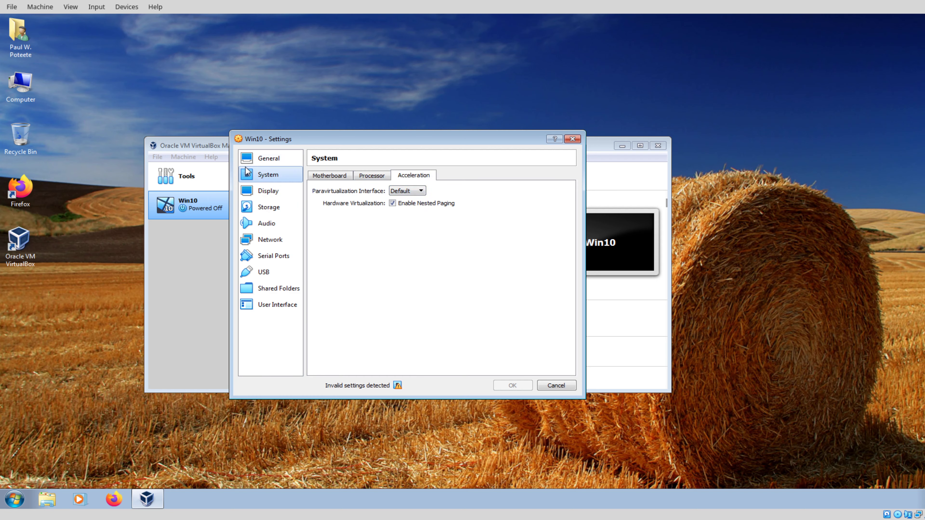
pyautogui.click(266, 164)
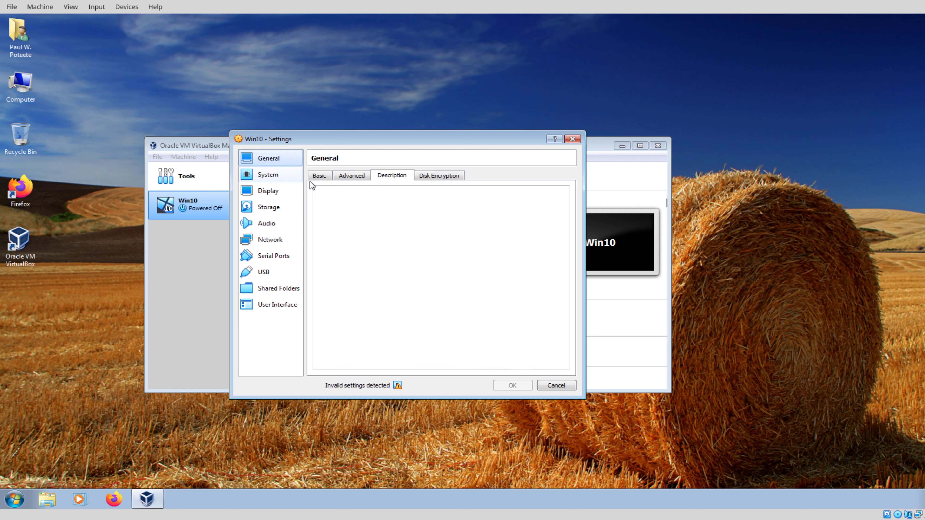
pyautogui.click(273, 175)
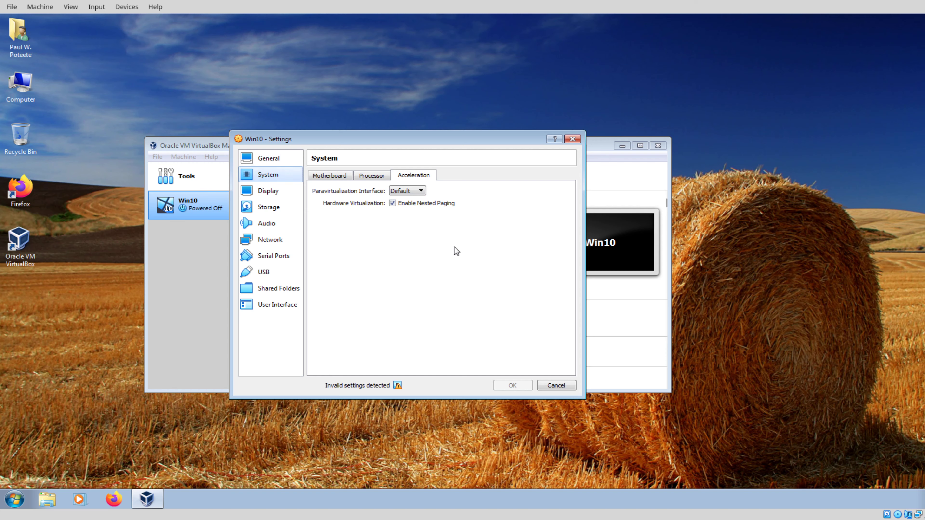
pyautogui.click(417, 191)
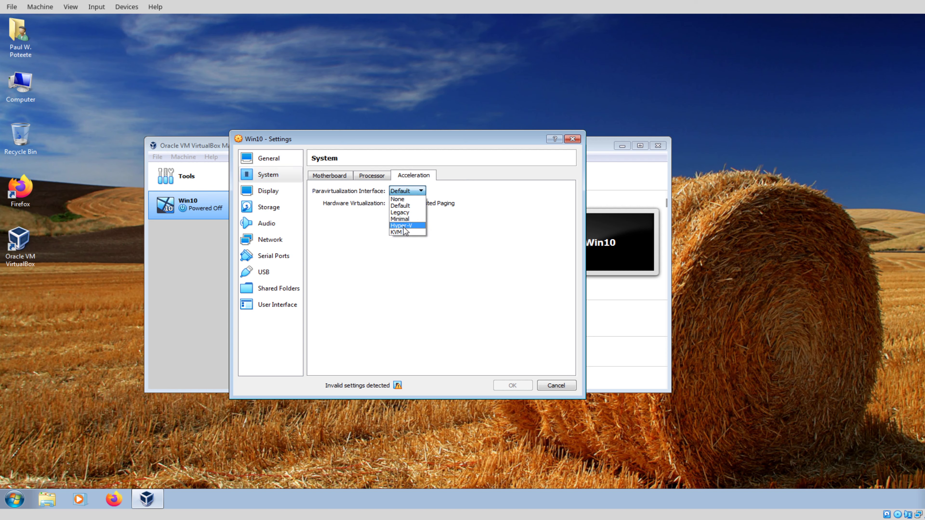
pyautogui.click(404, 199)
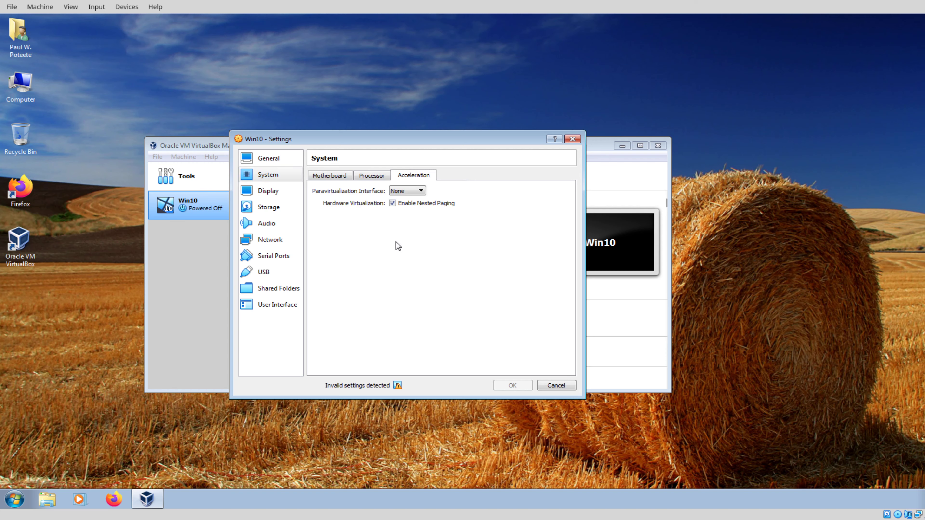
pyautogui.click(403, 205)
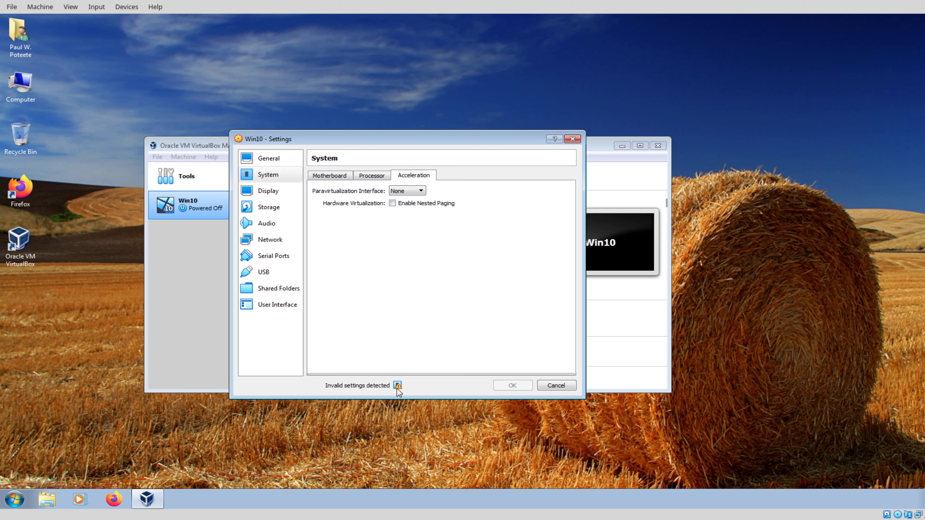
pyautogui.moveTo(397, 386)
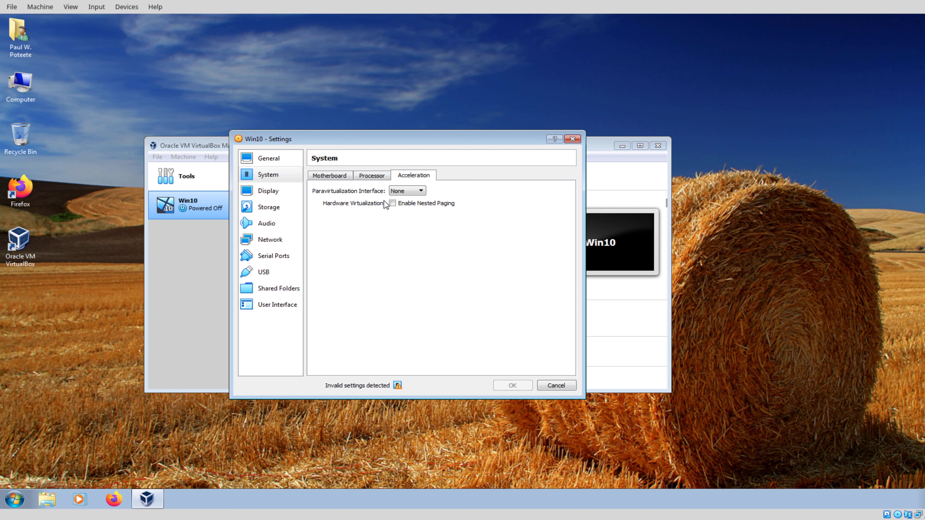
# Step: Turn off PAE/NX and keep the paravirtualization interface set to None
pyautogui.click(376, 175)
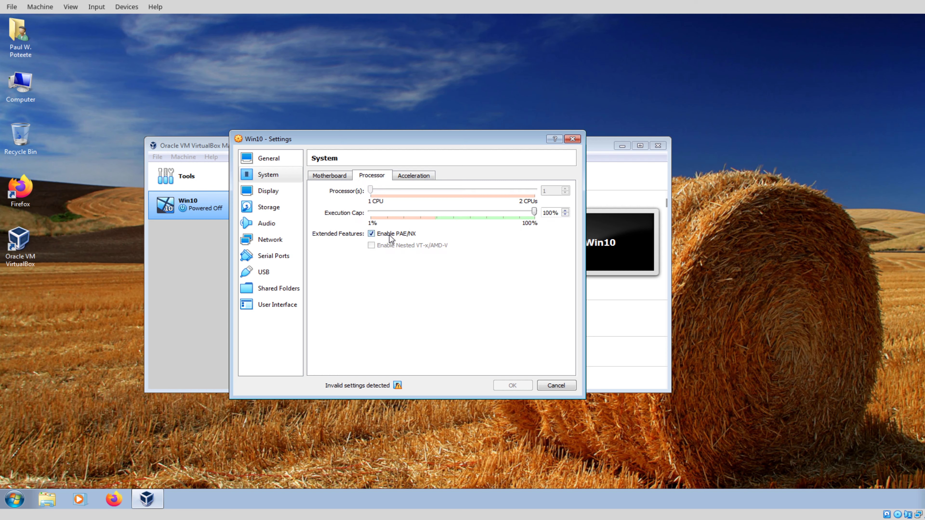
pyautogui.click(400, 234)
pyautogui.click(419, 176)
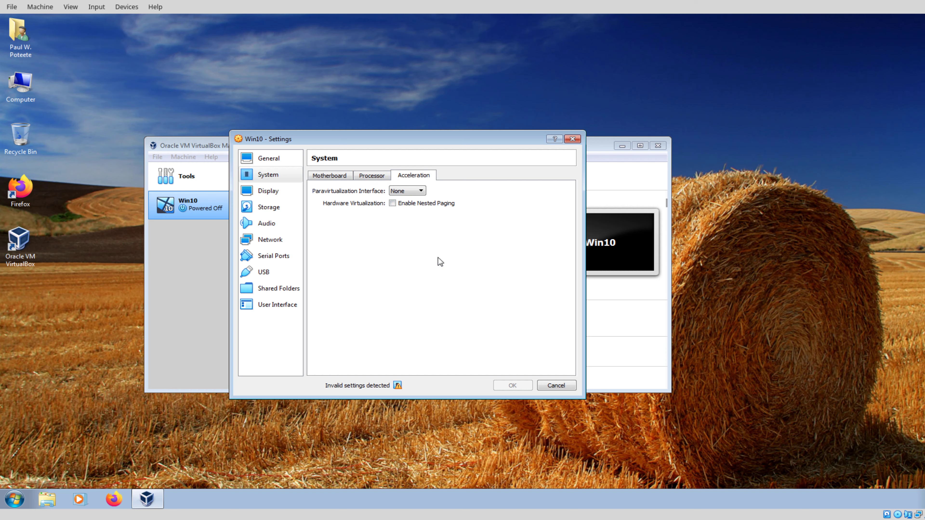
pyautogui.click(409, 193)
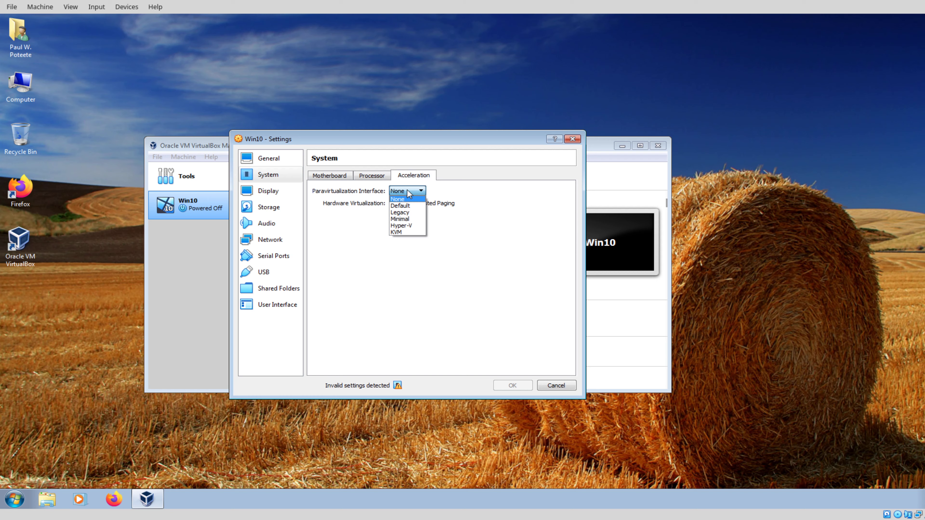
pyautogui.click(408, 205)
pyautogui.click(408, 191)
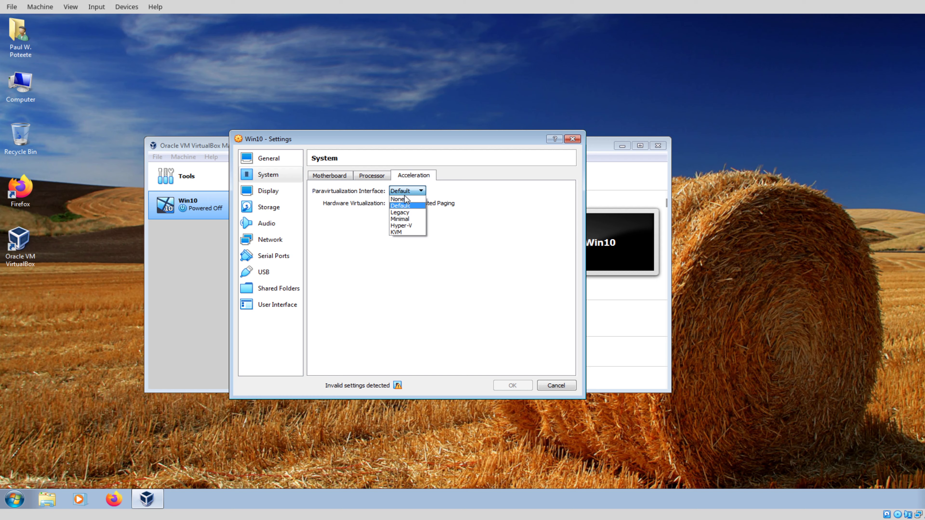
pyautogui.click(405, 199)
# Step: Look over the motherboard settings and the General Advanced and Basic tabs
pyautogui.click(316, 176)
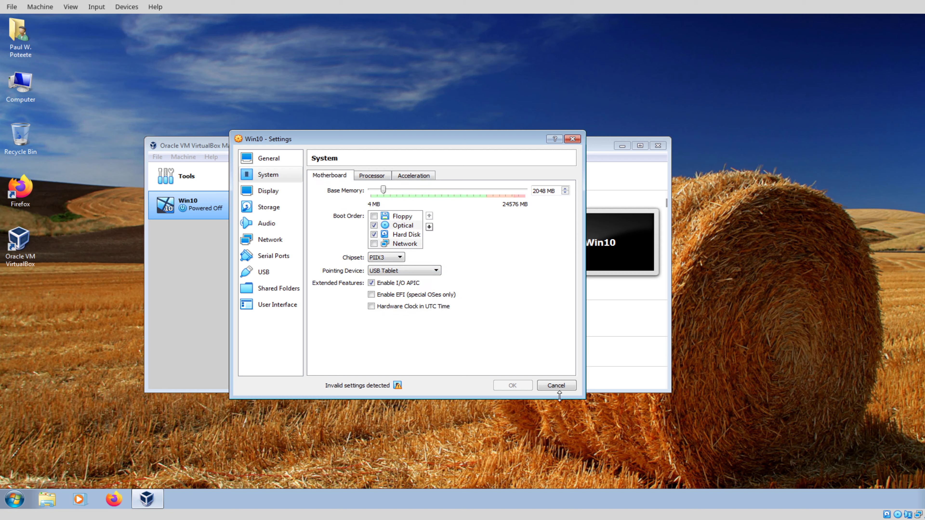
pyautogui.click(269, 159)
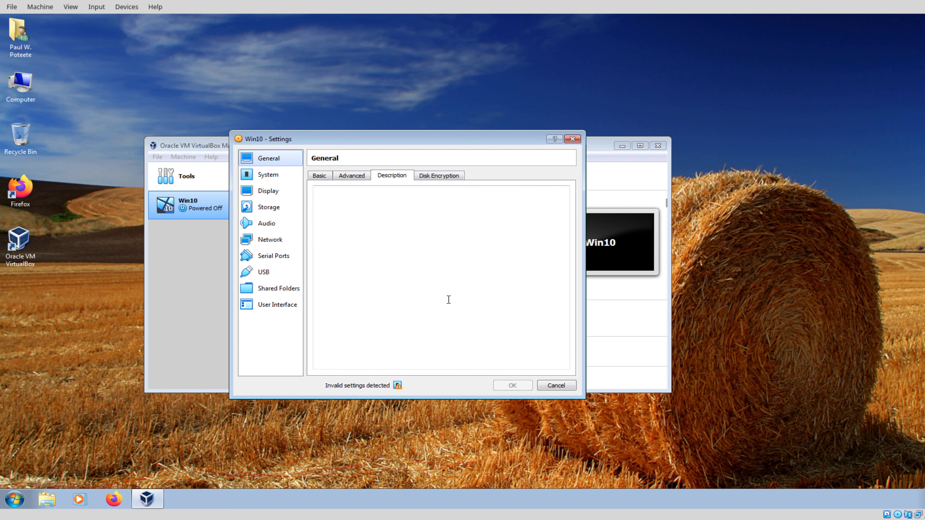
pyautogui.click(353, 176)
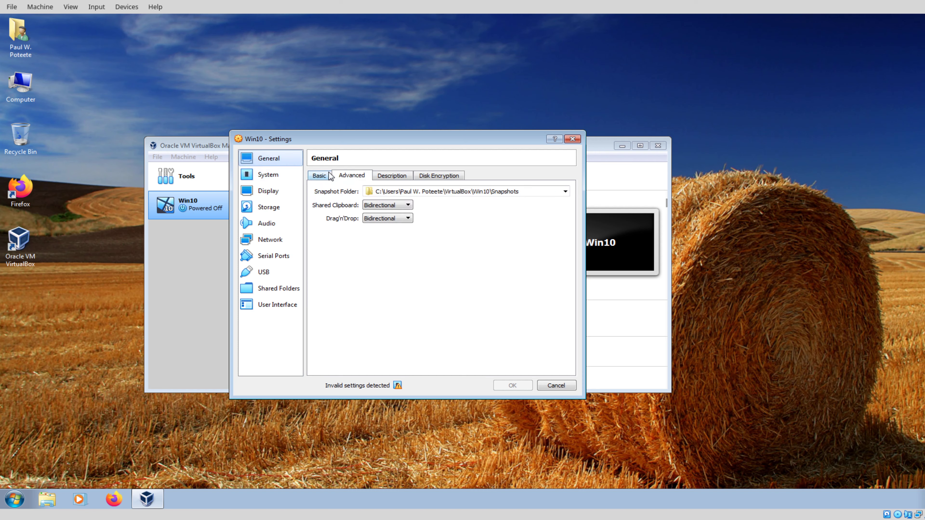
pyautogui.click(320, 176)
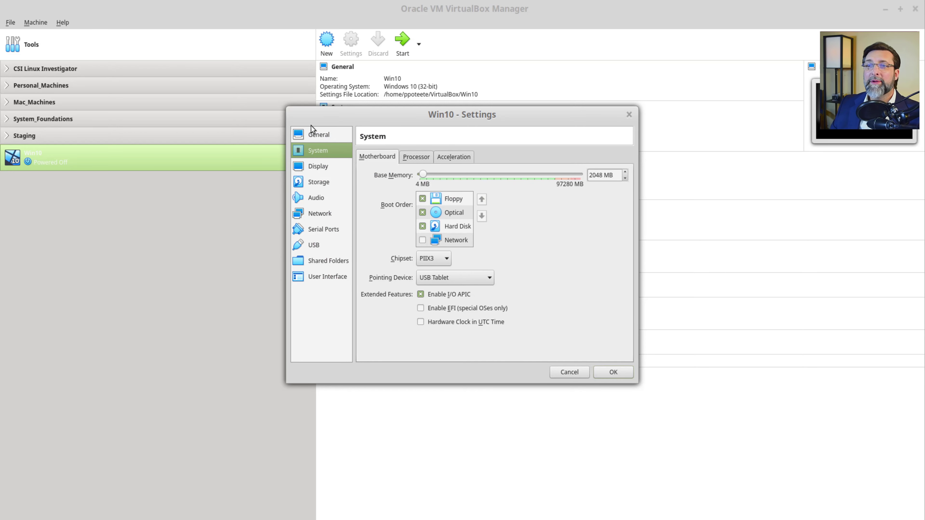
# Step: Uncheck Floppy in the boot order, review Processor, and keep VBoxSVGA as the graphics controller
pyautogui.click(312, 133)
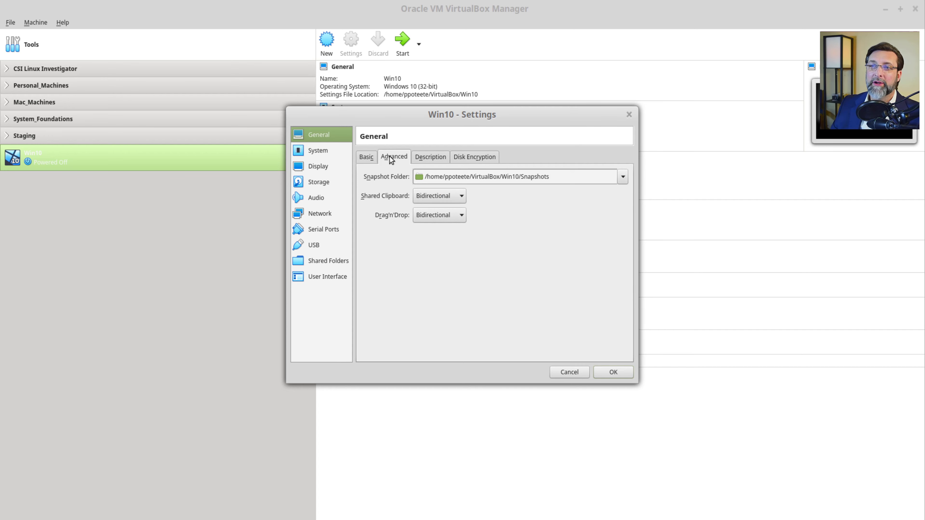
pyautogui.click(307, 152)
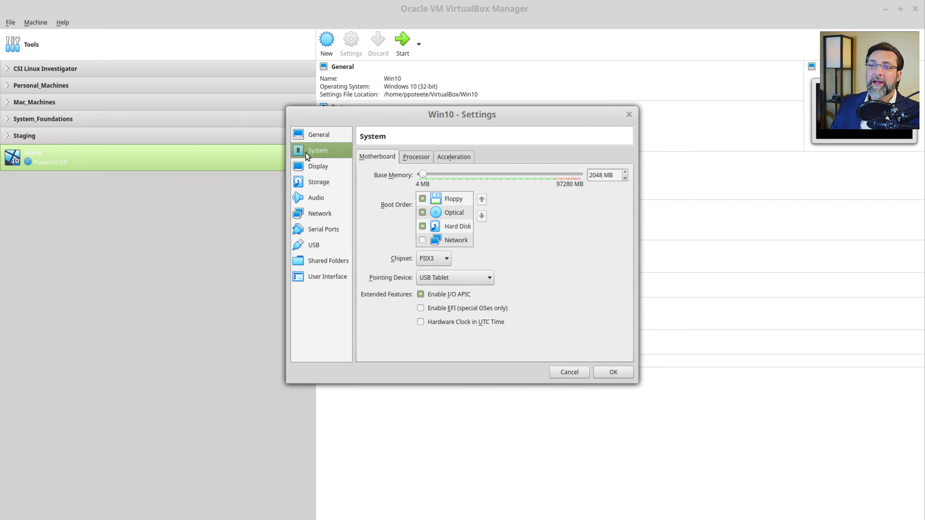
pyautogui.click(422, 199)
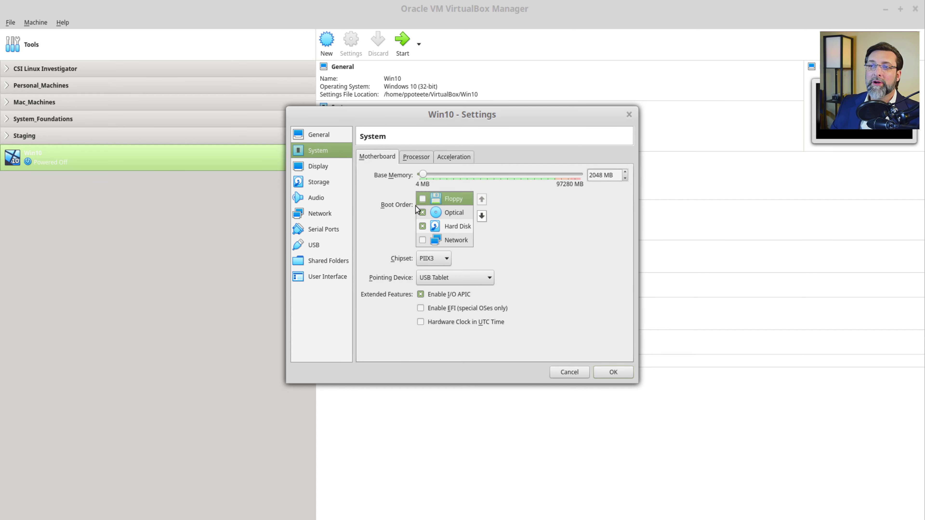
pyautogui.click(412, 159)
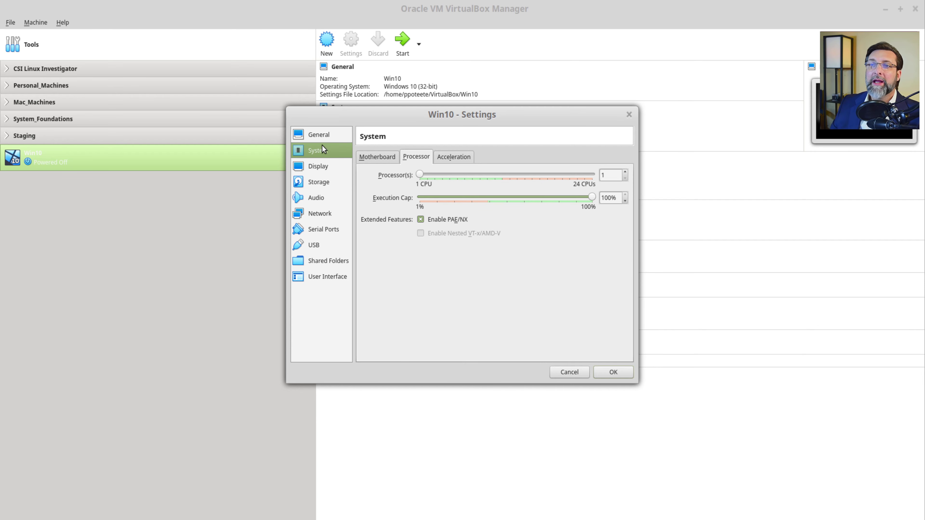
pyautogui.click(319, 170)
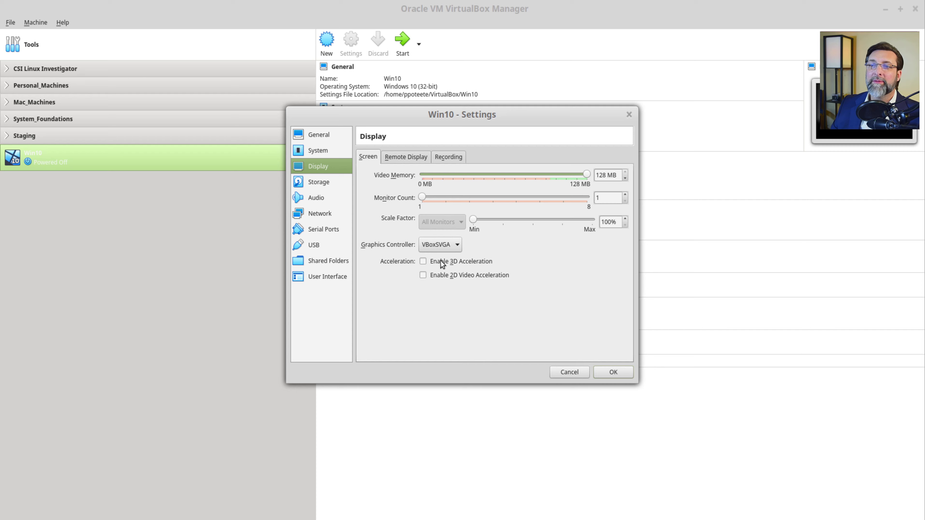
pyautogui.click(444, 245)
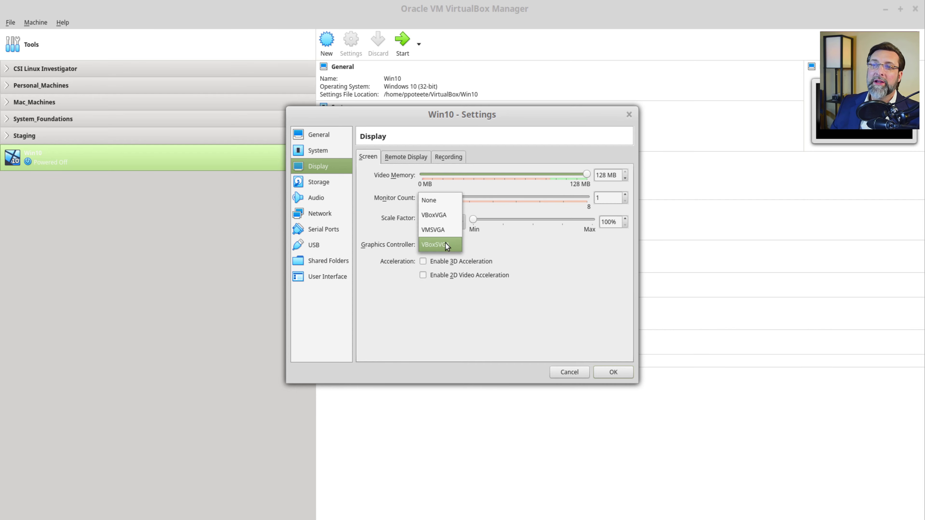
pyautogui.click(476, 335)
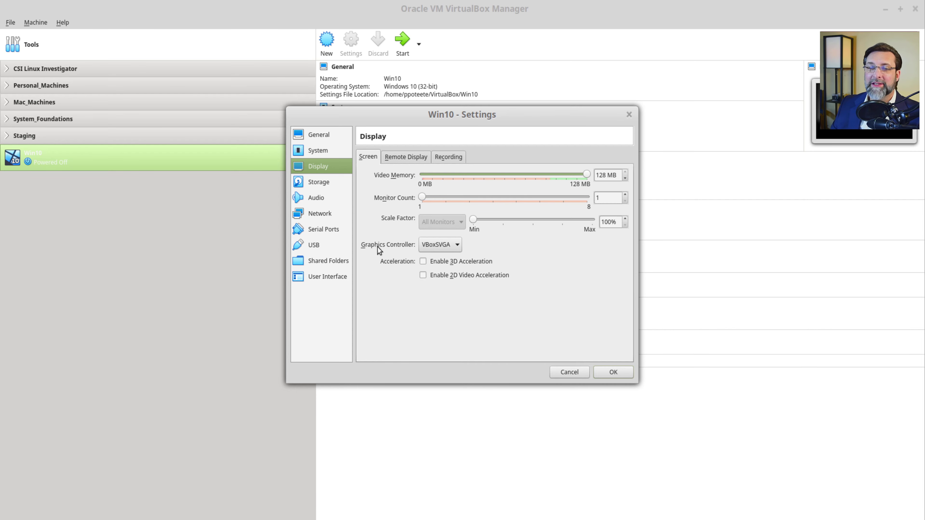
pyautogui.click(326, 183)
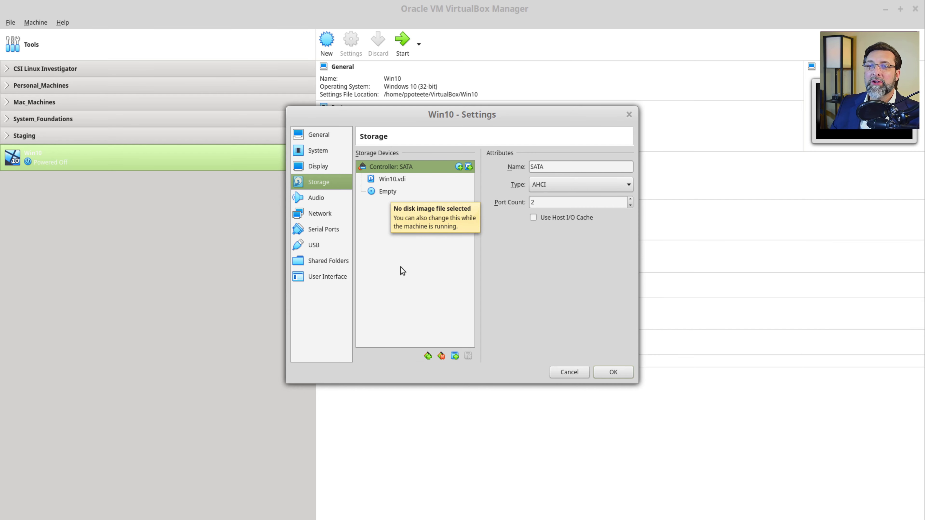
# Step: Review the Network and USB settings, save the settings, and start the Win10 VM
pyautogui.click(320, 215)
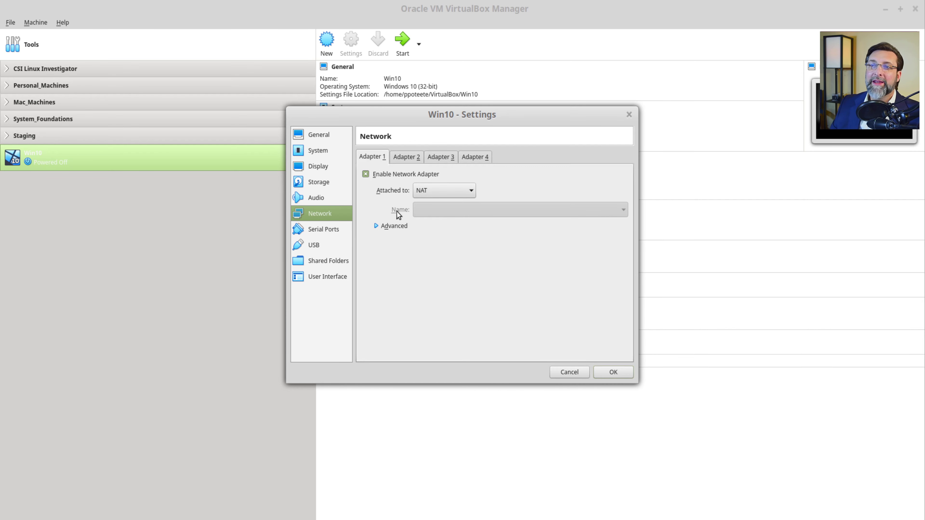
pyautogui.click(322, 247)
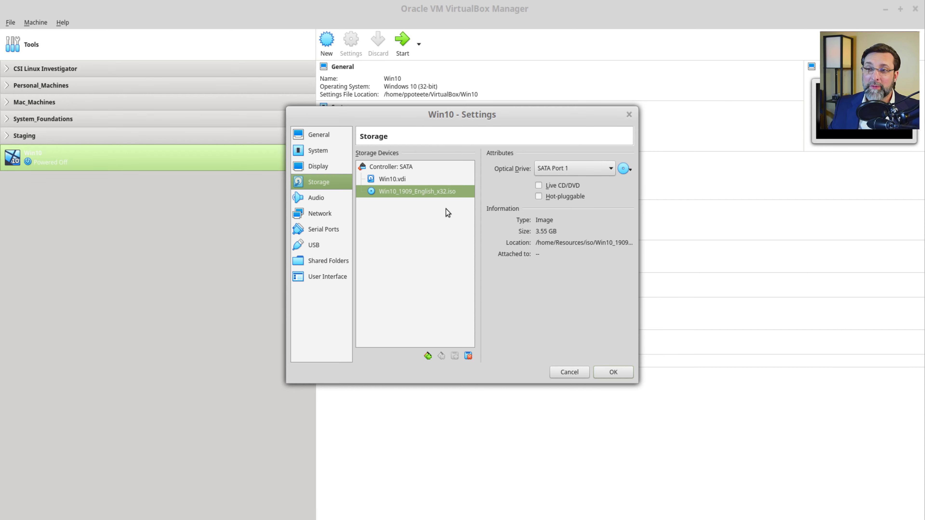
pyautogui.click(620, 374)
pyautogui.click(401, 46)
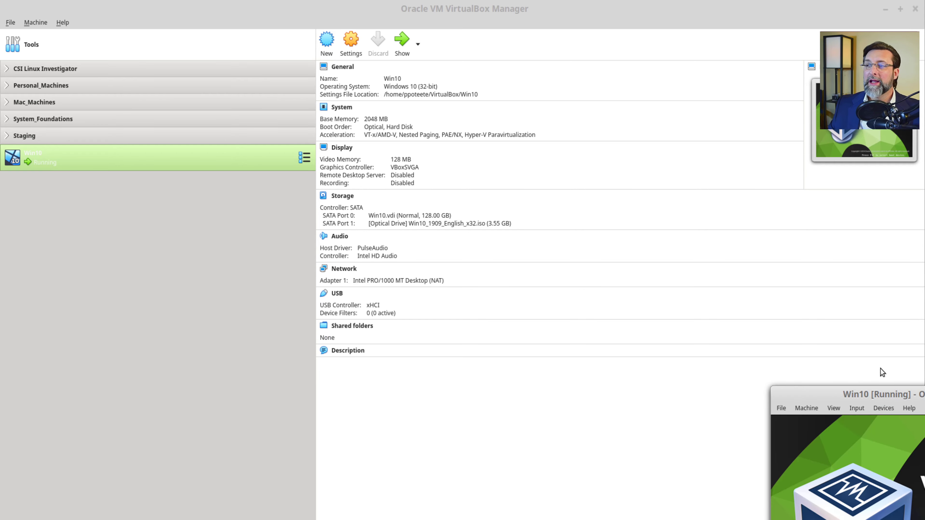
# Step: Drag the running Win10 window toward the top-left while Windows Setup loads
pyautogui.moveTo(908, 397); pyautogui.dragTo(318, 111)
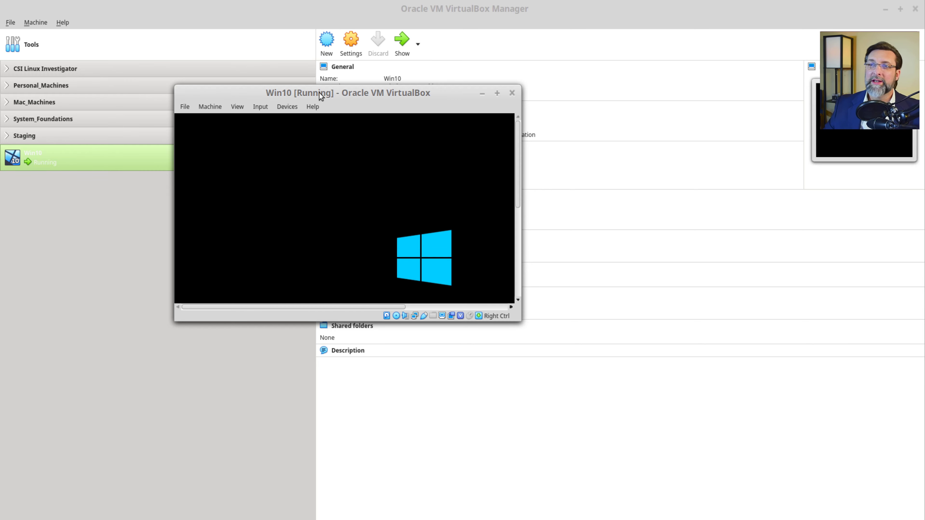
pyautogui.moveTo(318, 92); pyautogui.dragTo(4, 4)
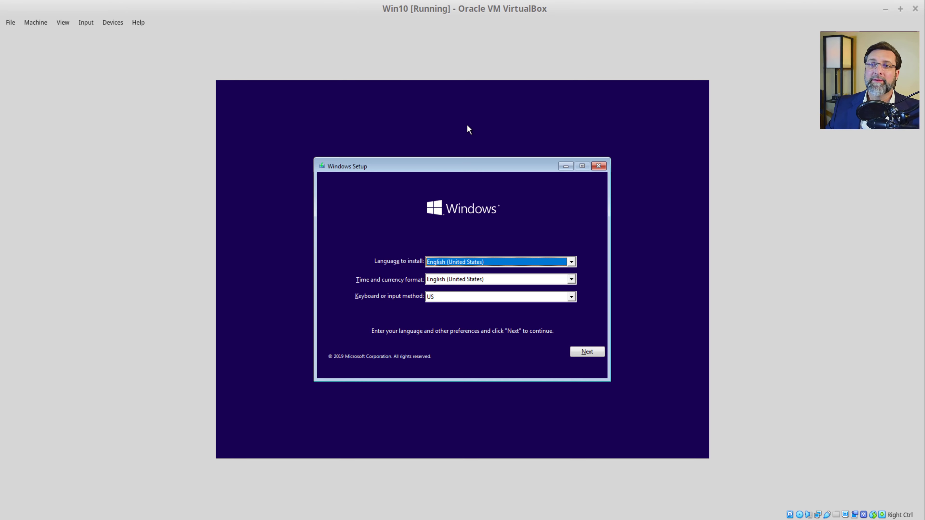
# Step: Keep the default language settings and start the installation without a product key
pyautogui.click(587, 352)
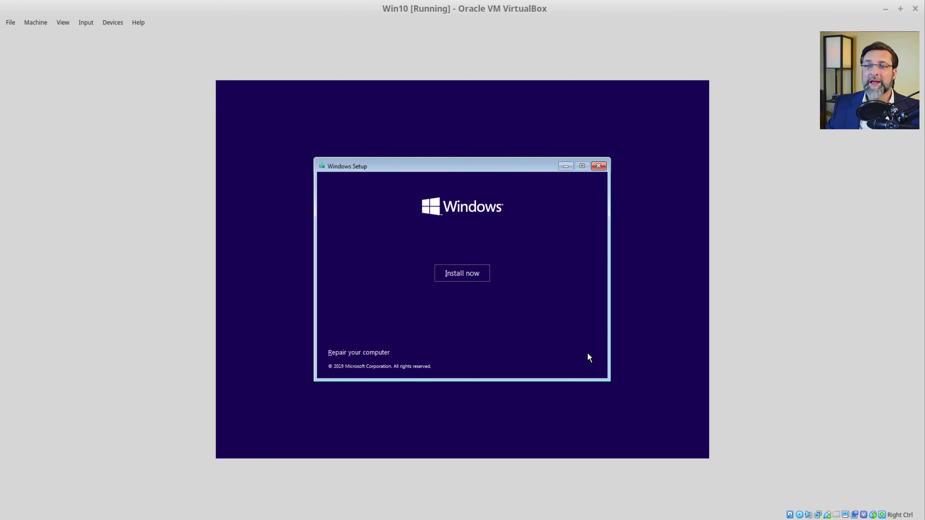
pyautogui.click(461, 279)
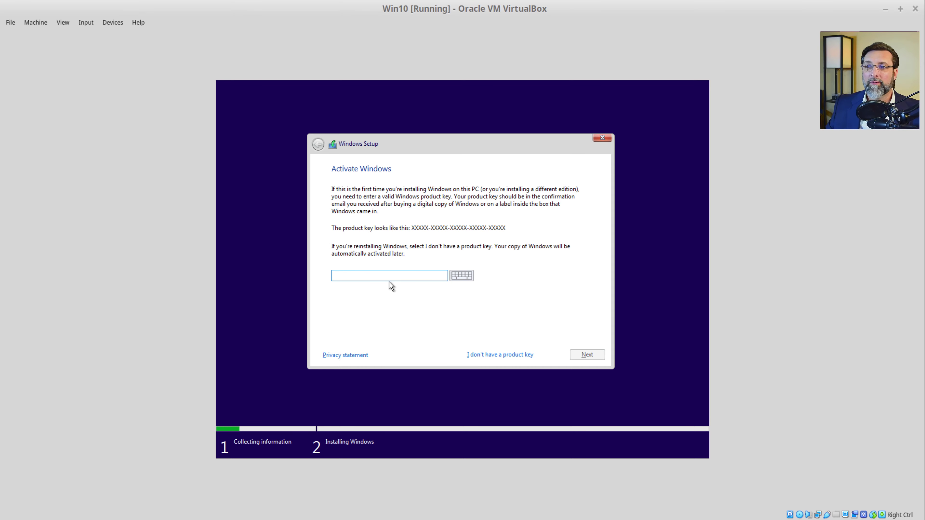
pyautogui.click(477, 354)
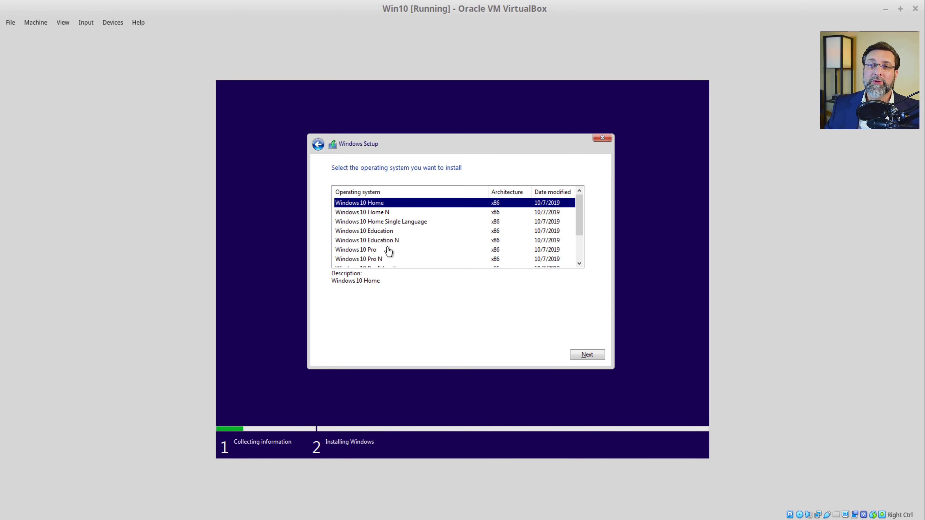
# Step: Choose Windows 10 Pro, accept the license terms, and pick the Custom install type
pyautogui.click(372, 252)
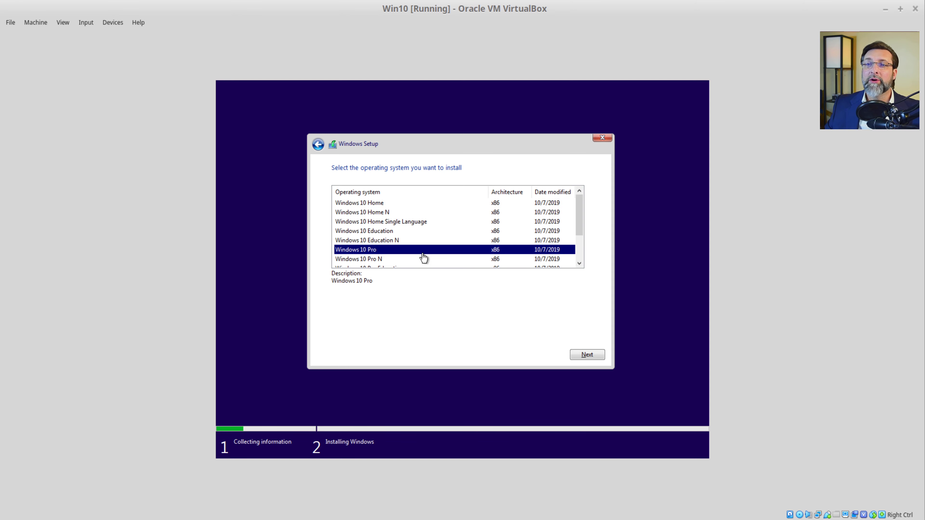
pyautogui.click(588, 355)
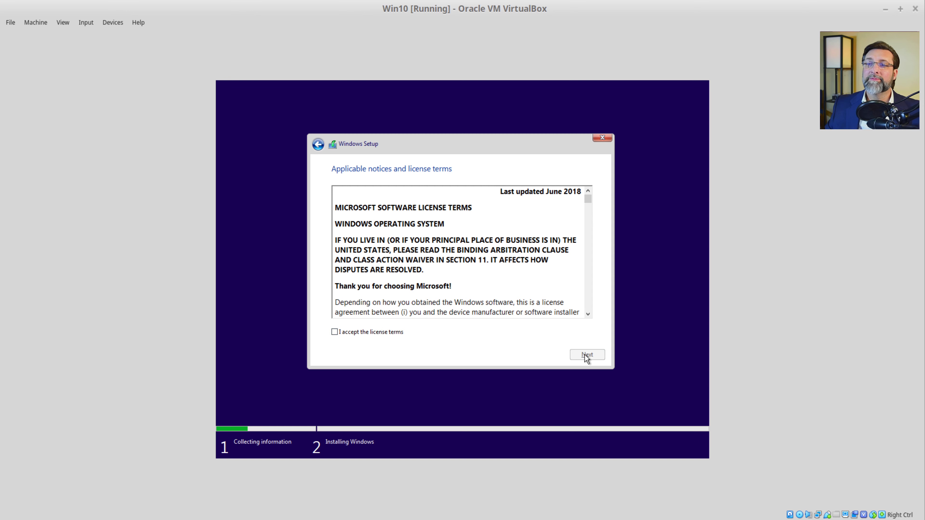
pyautogui.click(383, 331)
pyautogui.click(587, 355)
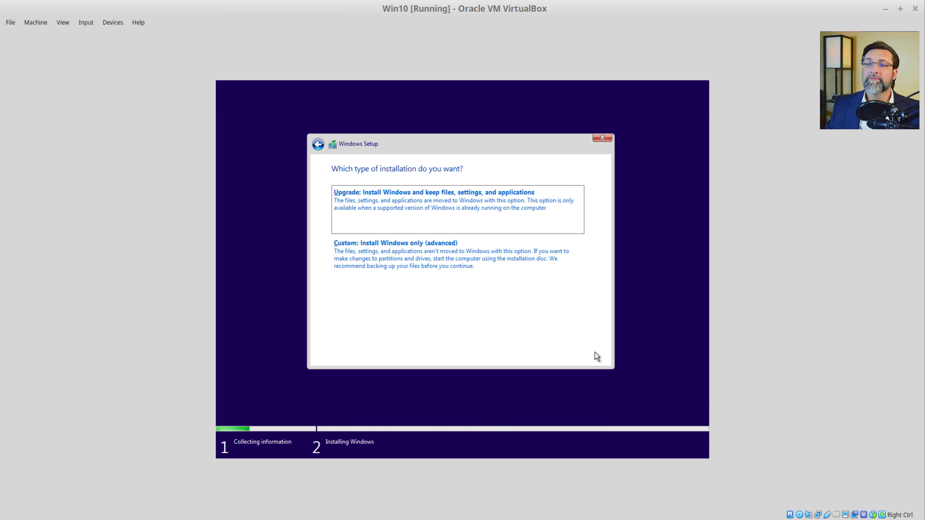
pyautogui.click(370, 268)
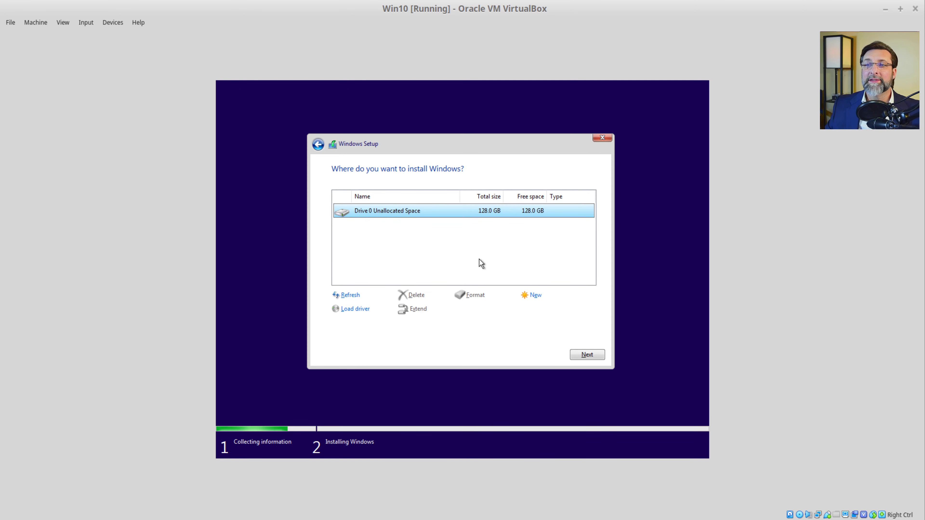
# Step: Install Windows onto Drive 0's 128 GB unallocated space, then answer the boot-from-CD/DVD prompt after the reboot
pyautogui.click(589, 355)
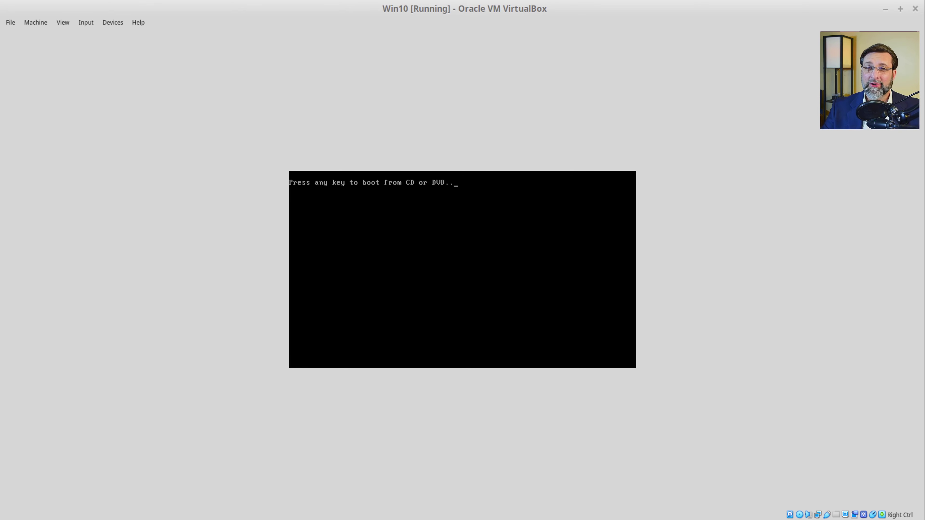
pyautogui.press('Return')
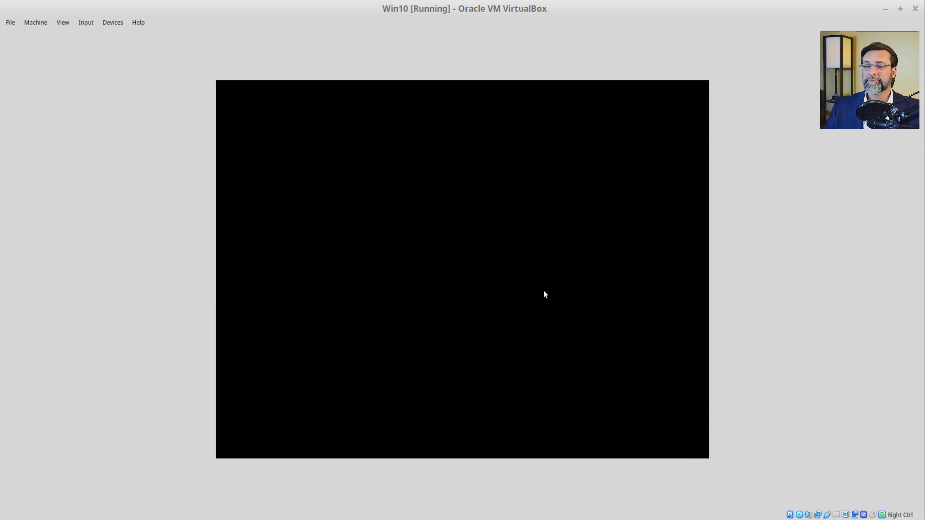
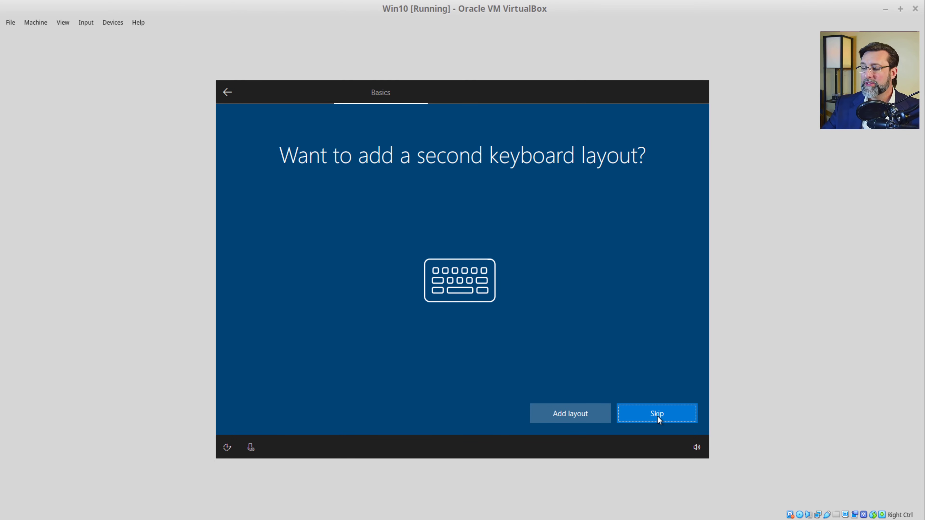
# Step: Skip the second keyboard layout and choose to set up Windows for personal use
pyautogui.click(657, 416)
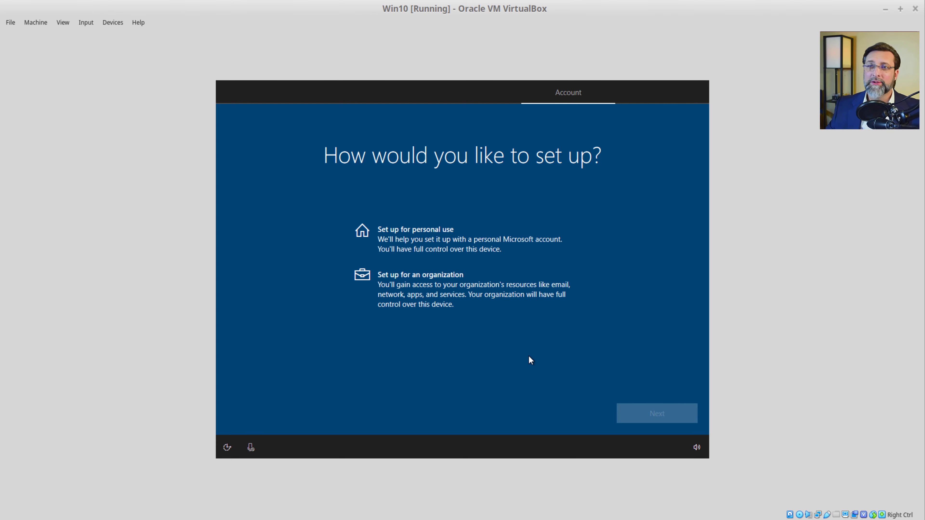
pyautogui.click(429, 241)
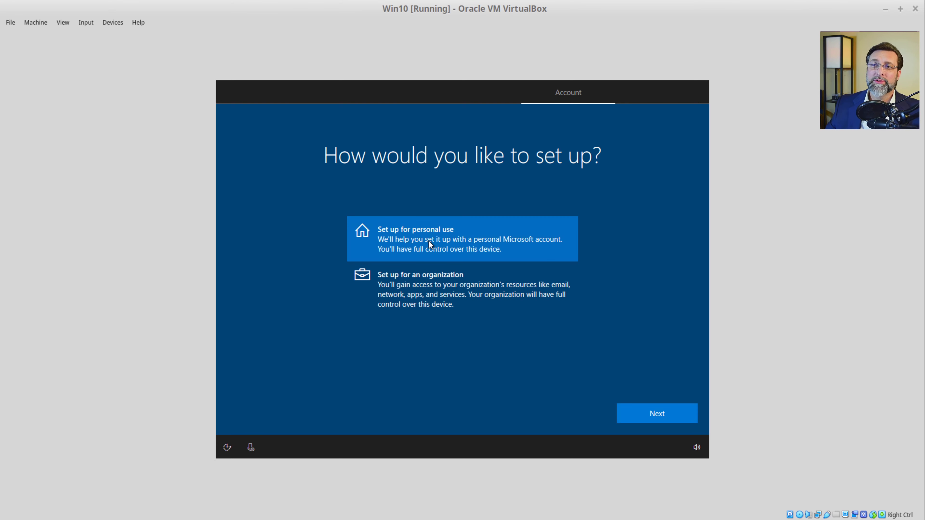
pyautogui.click(636, 414)
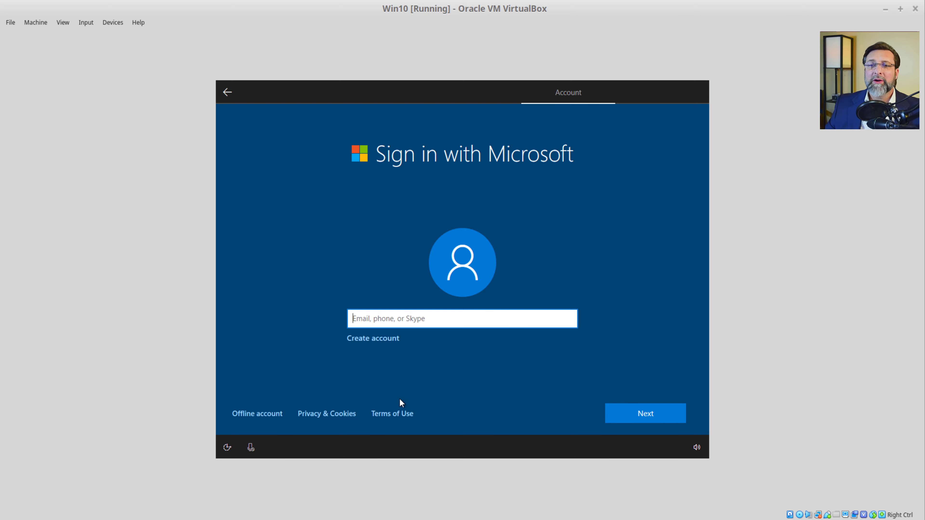
# Step: Choose an offline account with limited experience and name it User
pyautogui.click(263, 416)
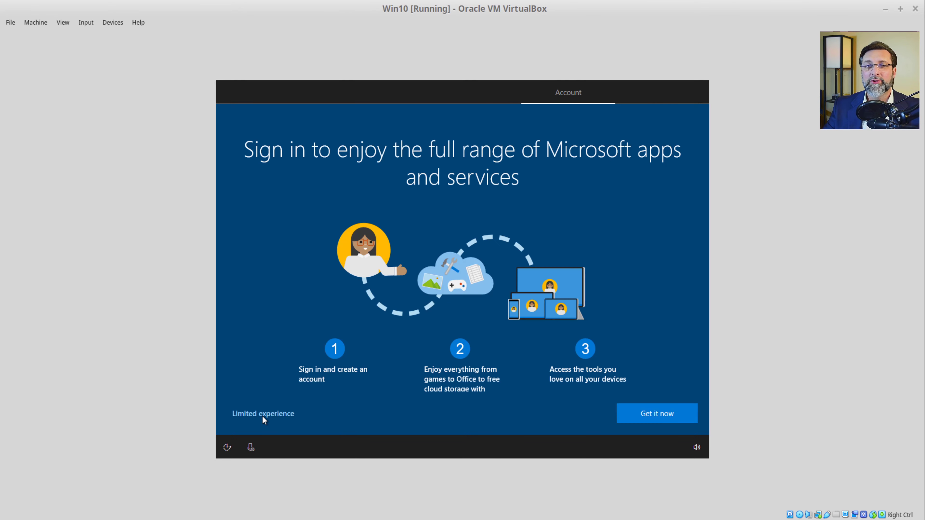
pyautogui.click(263, 416)
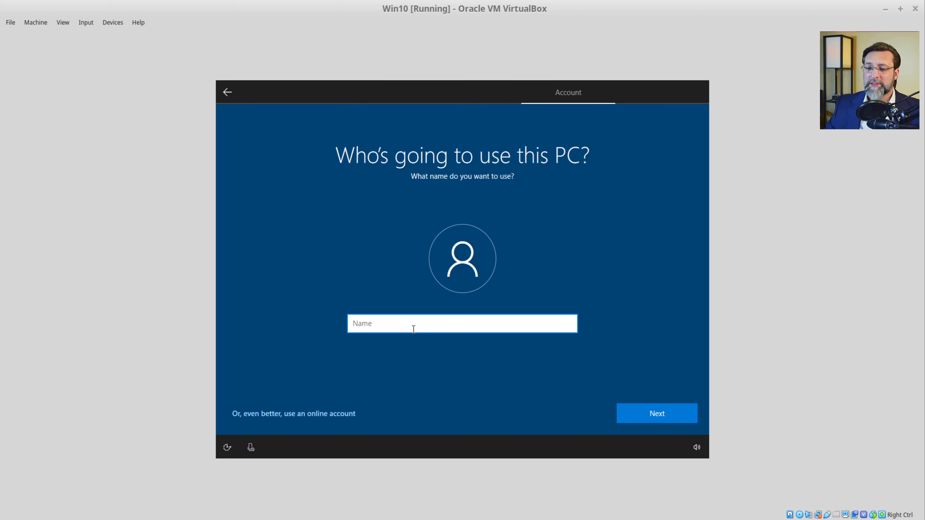
pyautogui.write('User')
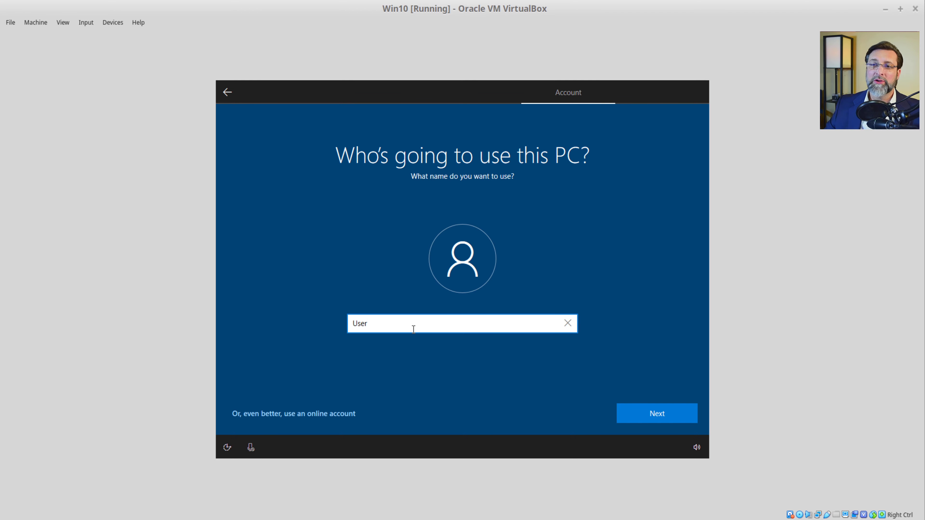
pyautogui.click(673, 410)
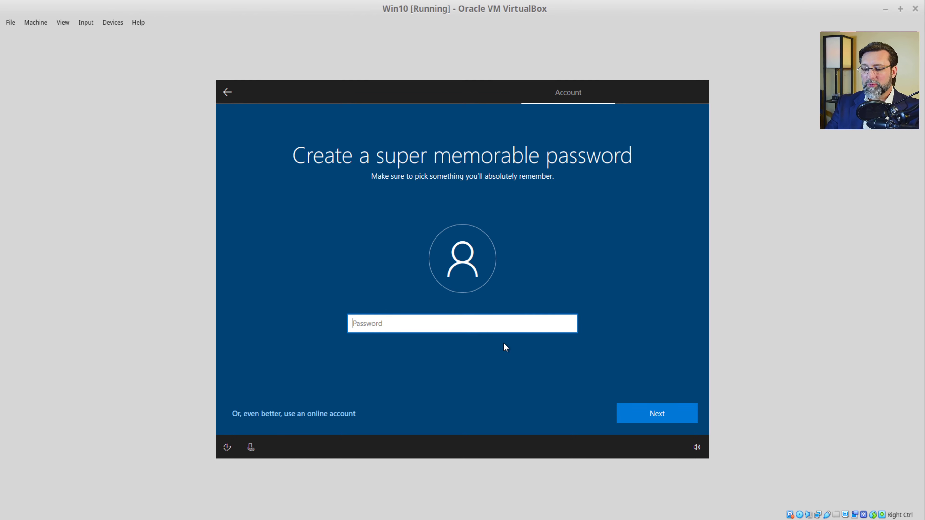
# Step: Enter and confirm the account password, re-entering both after the first attempt
pyautogui.write('•••••••')
pyautogui.press('Return')
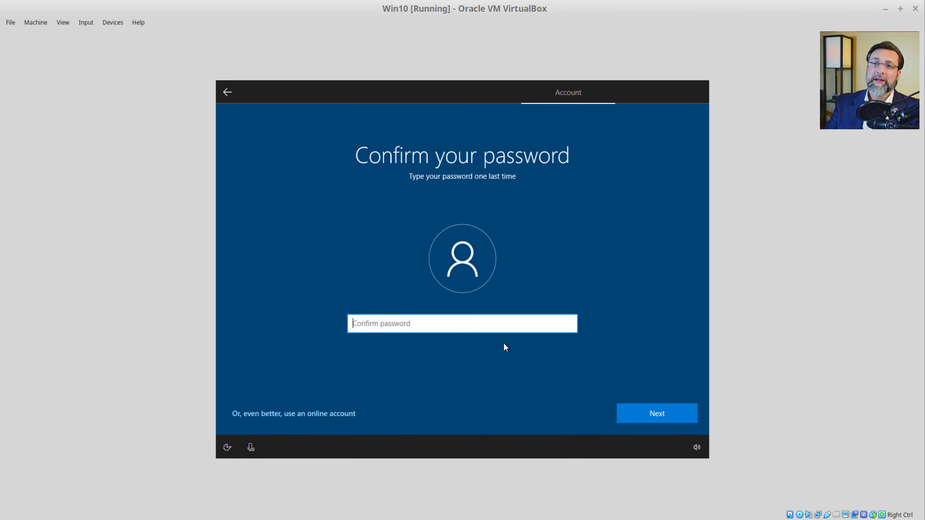
pyautogui.write('•••••••')
pyautogui.press('Return')
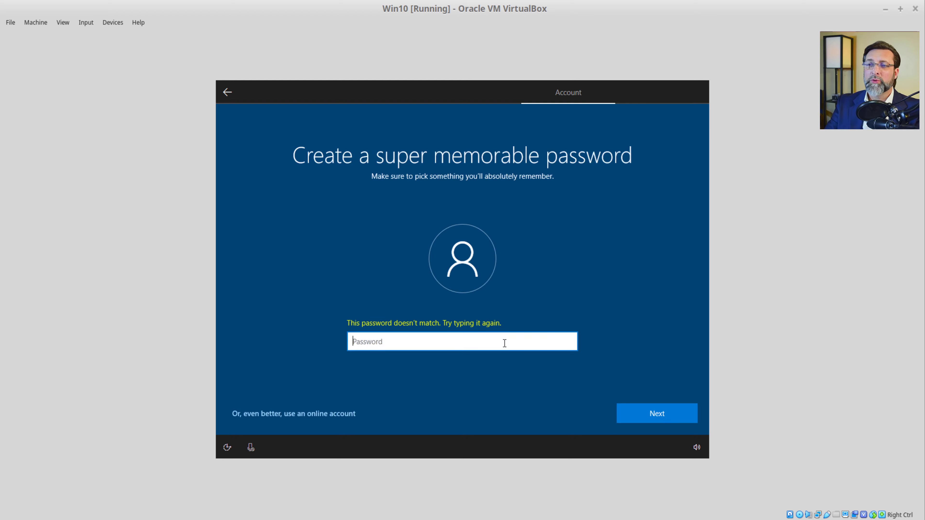
pyautogui.write('••••••••')
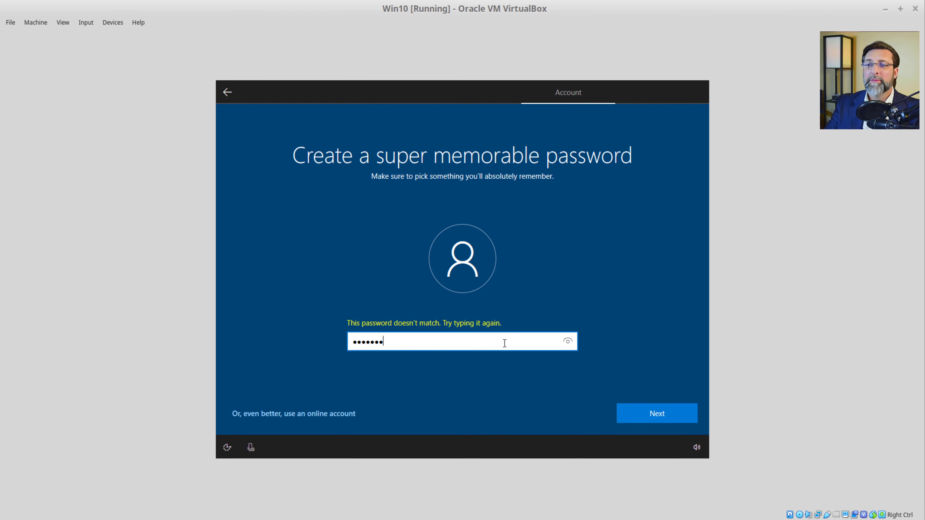
pyautogui.press('Return')
pyautogui.write('••••••••')
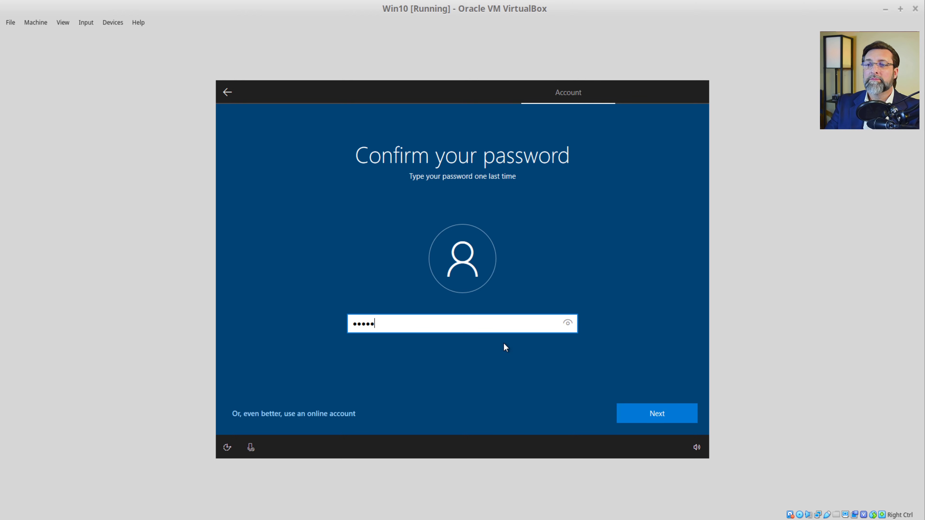
pyautogui.press('Return')
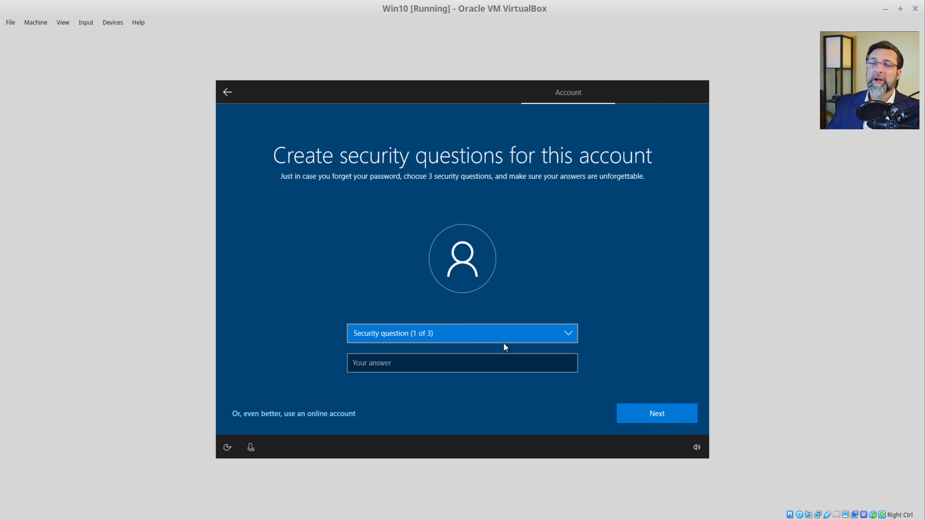
# Step: Pick the first pet's name security question and enter its answer
pyautogui.click(432, 363)
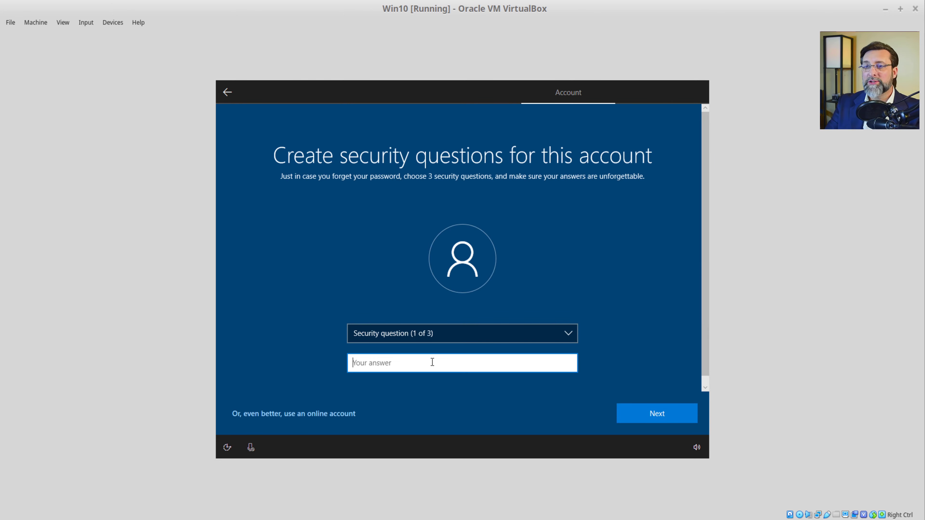
pyautogui.write('question')
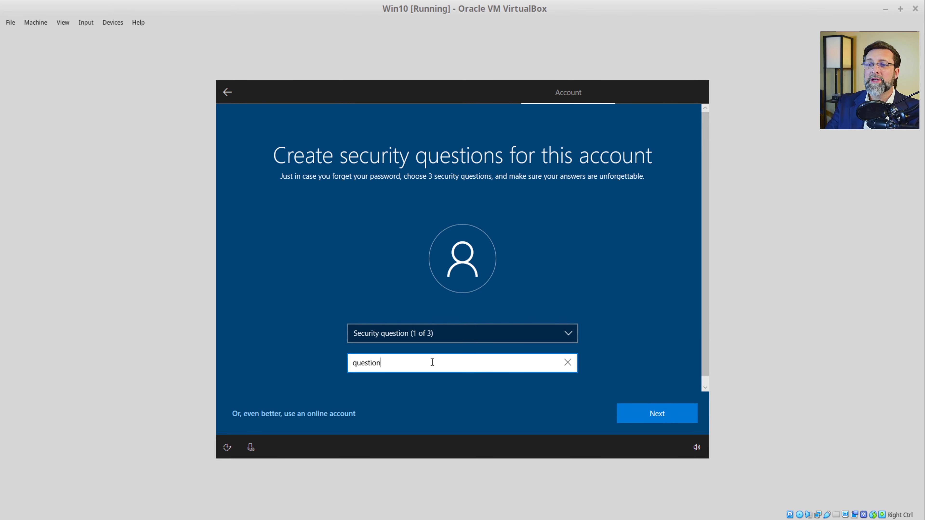
pyautogui.write('1')
pyautogui.press('Return')
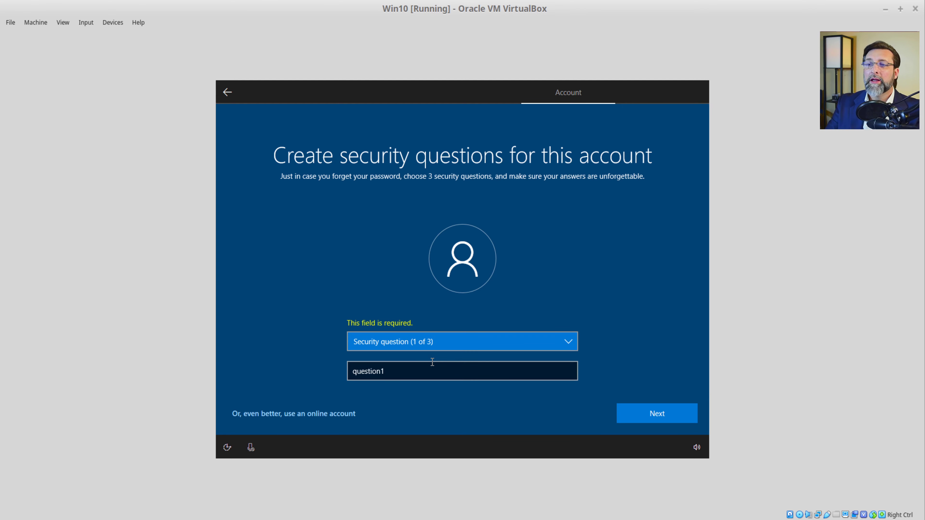
pyautogui.click(433, 362)
pyautogui.click(449, 343)
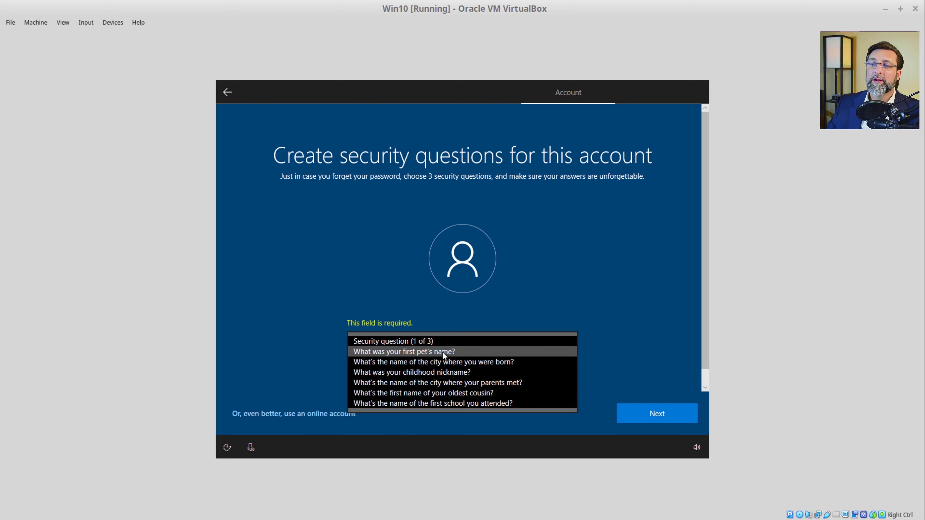
pyautogui.click(442, 352)
pyautogui.click(423, 374)
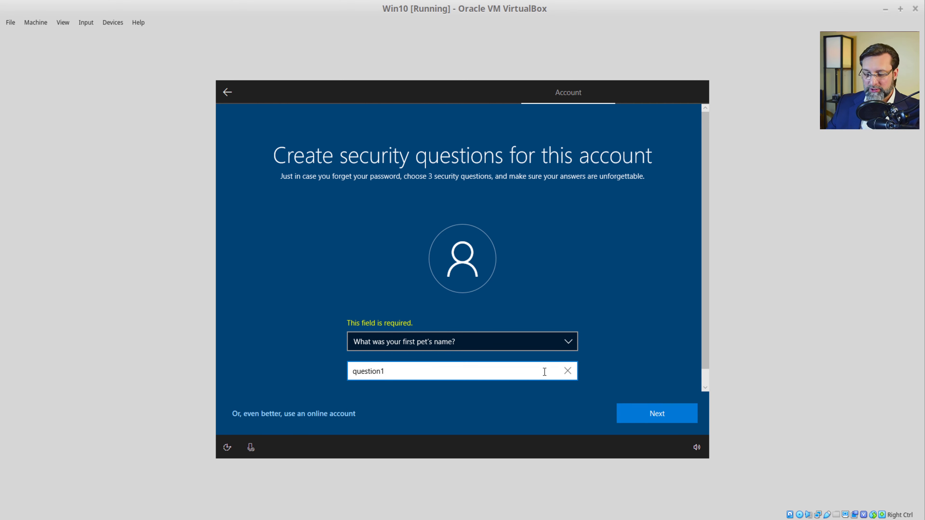
pyautogui.write('234')
pyautogui.hotkey('ctrl', 'a')
pyautogui.hotkey('ctrl', 'c')
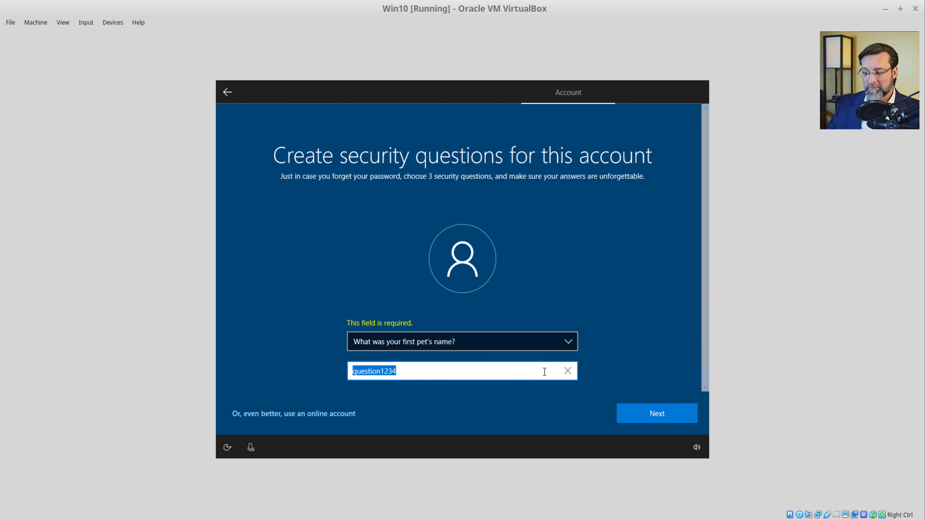
pyautogui.click(646, 409)
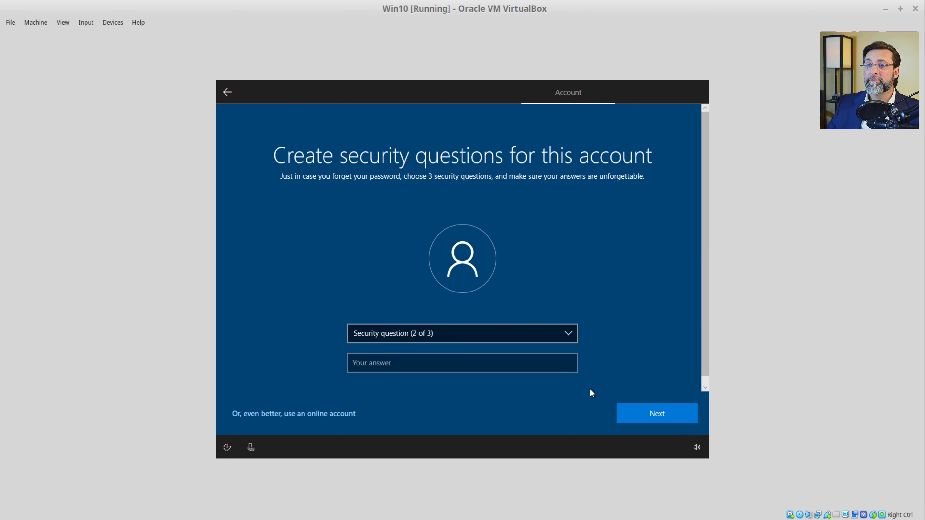
# Step: Answer the birth city and childhood nickname questions with the same answer
pyautogui.click(487, 333)
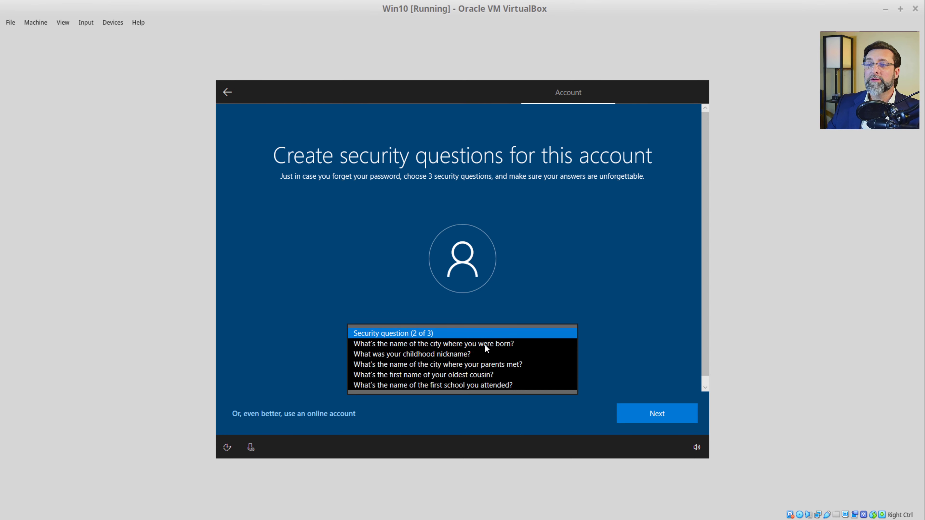
pyautogui.click(486, 345)
pyautogui.click(475, 362)
pyautogui.hotkey('ctrl', 'v')
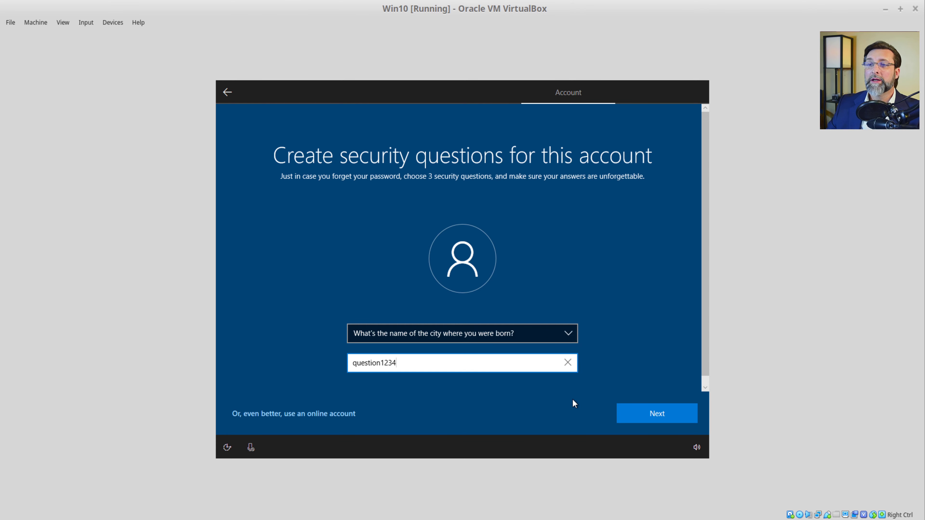
pyautogui.click(664, 422)
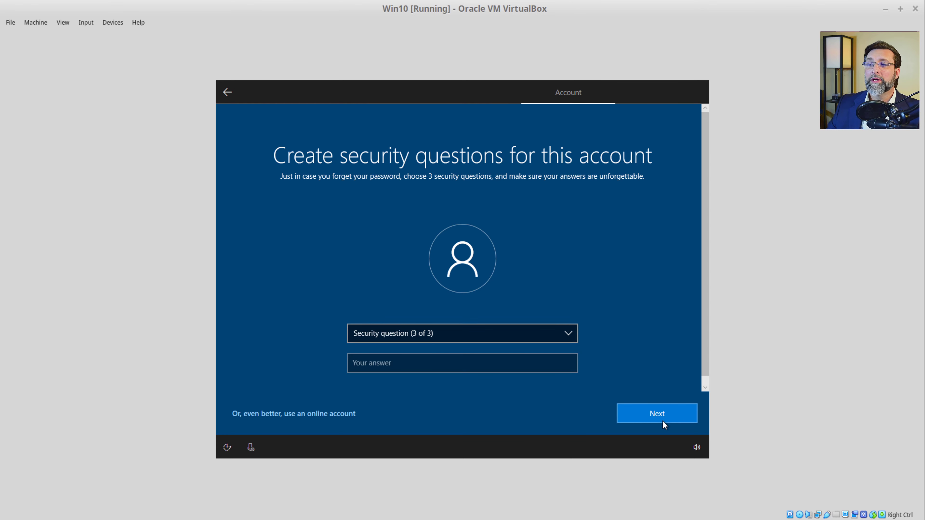
pyautogui.click(567, 338)
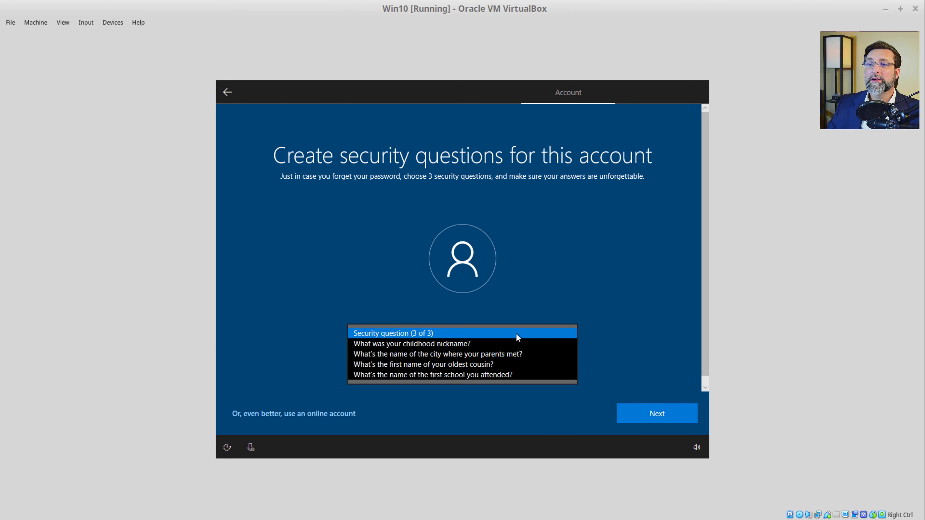
pyautogui.click(477, 343)
pyautogui.click(465, 365)
pyautogui.hotkey('ctrl', 'v')
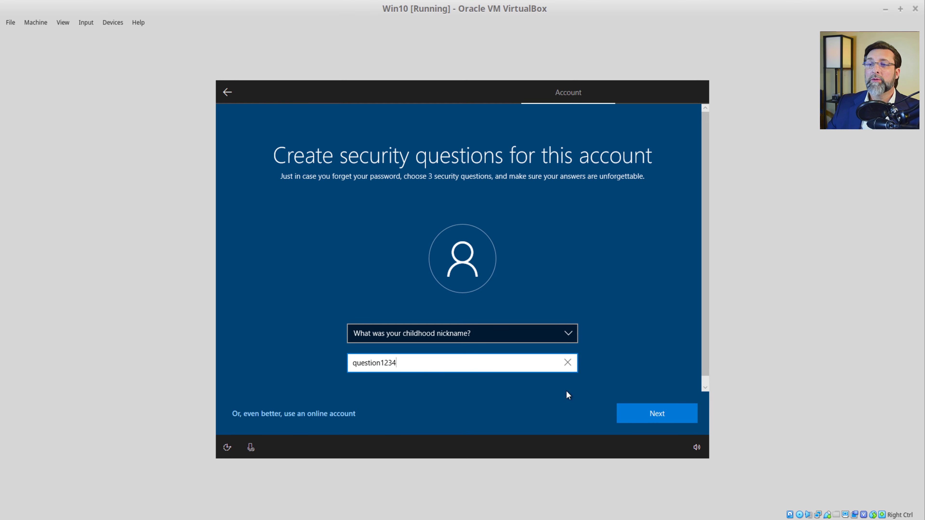
pyautogui.click(652, 415)
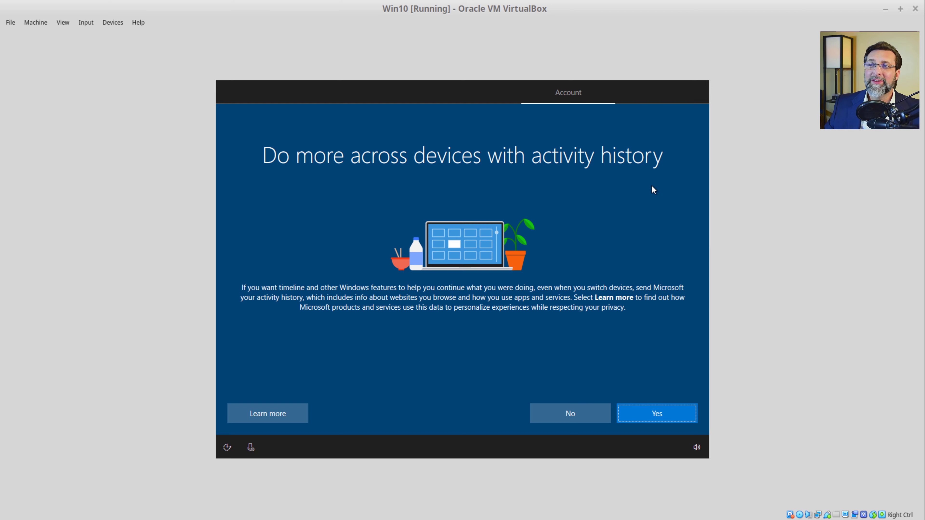
# Step: Accept activity history, decline Cortana, and turn off every privacy option, with diagnostics set to Basic
pyautogui.click(666, 413)
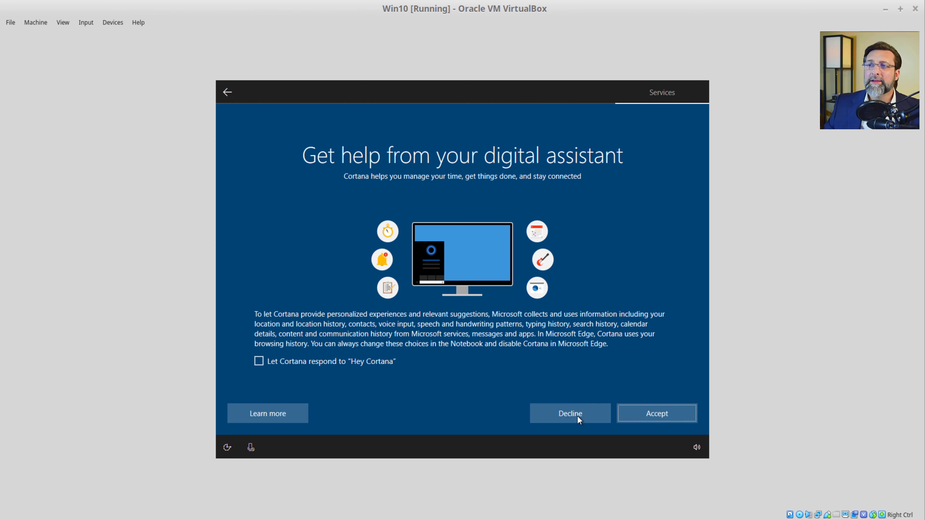
pyautogui.click(579, 413)
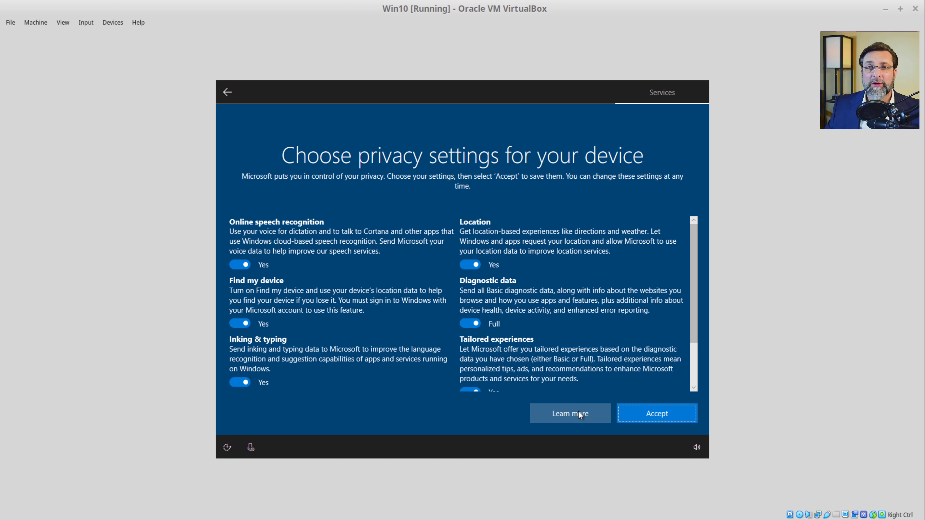
pyautogui.click(245, 266)
pyautogui.click(464, 256)
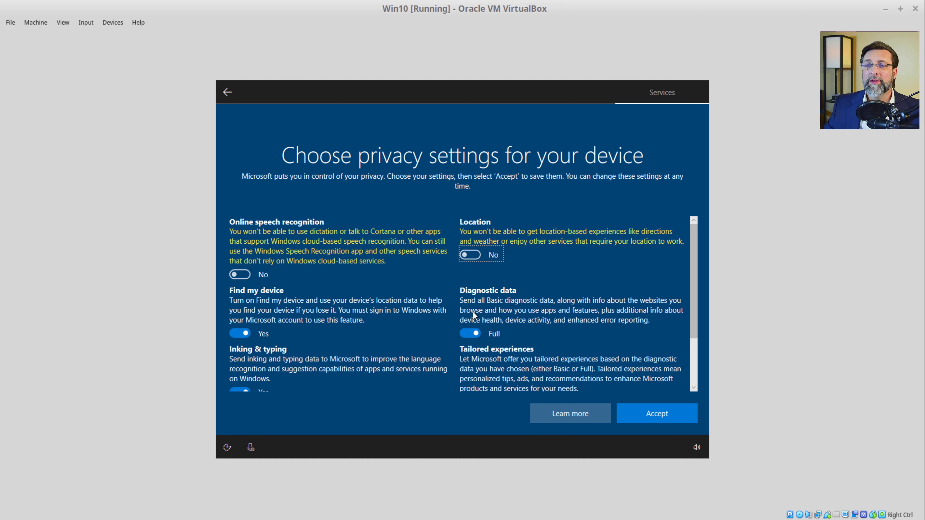
pyautogui.click(467, 334)
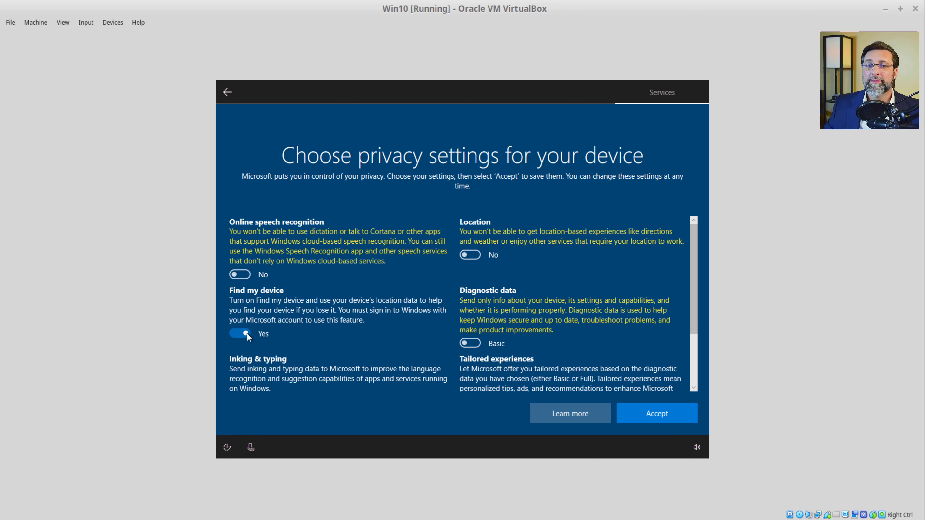
pyautogui.click(246, 333)
pyautogui.scroll(-2, 353, 335)
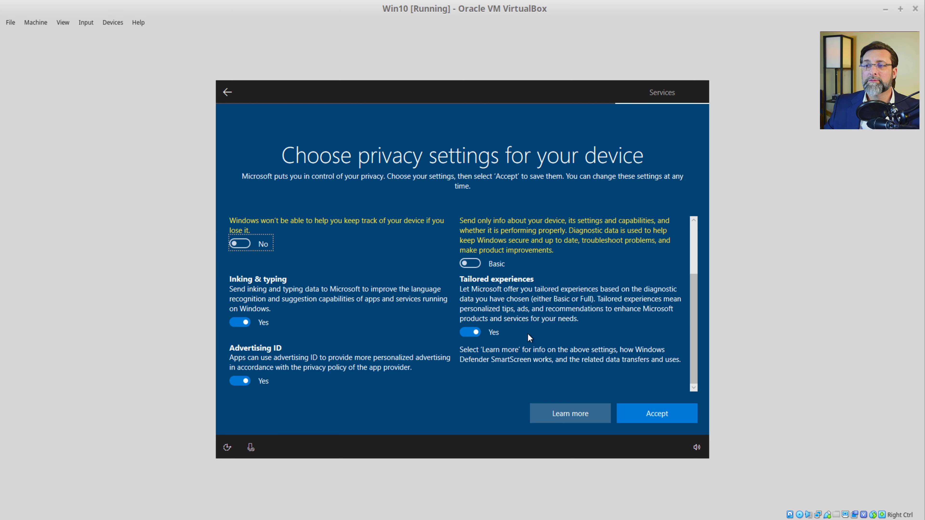
pyautogui.click(471, 331)
pyautogui.click(233, 332)
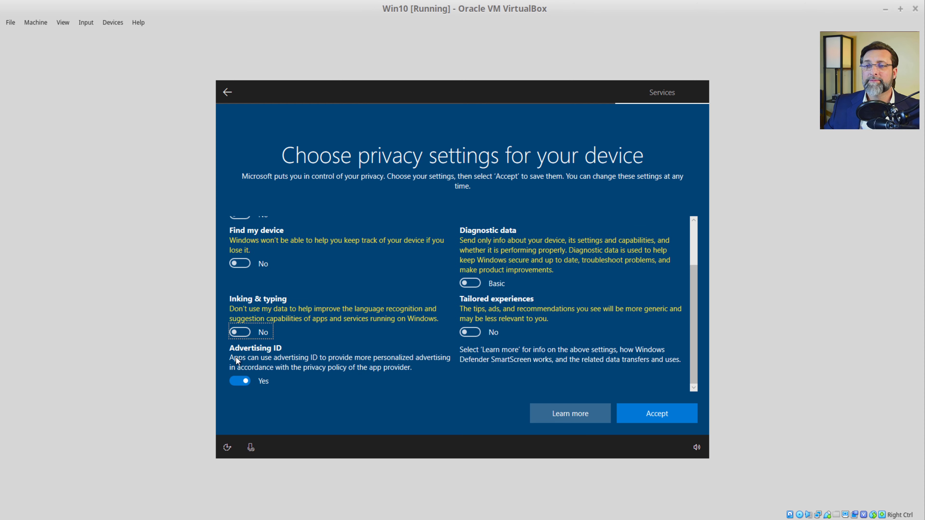
pyautogui.click(241, 381)
pyautogui.click(642, 413)
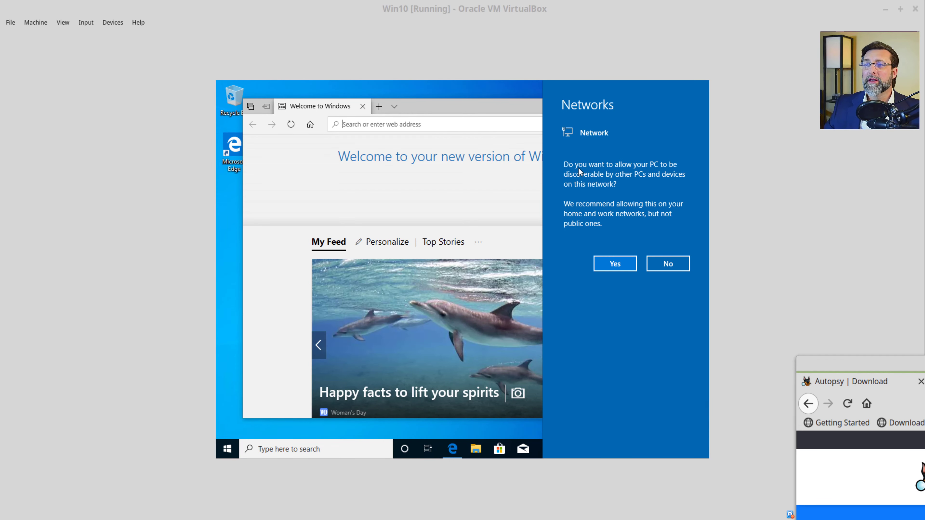
# Step: Make the PC discoverable on the network and close Edge's welcome window
pyautogui.click(625, 264)
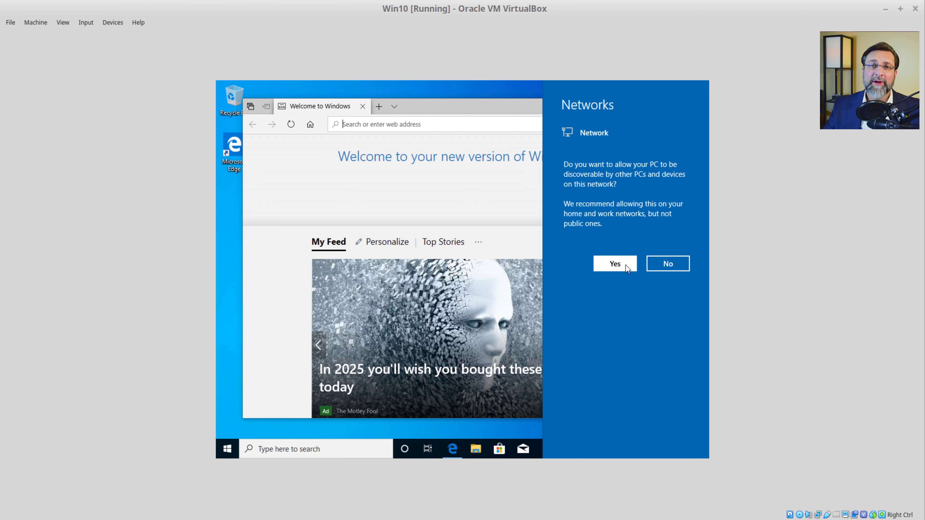
pyautogui.click(626, 265)
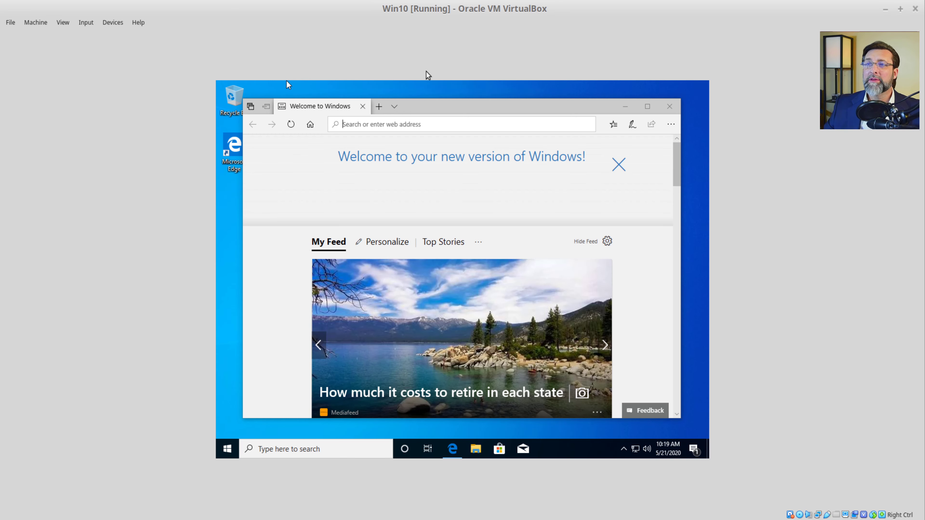
pyautogui.click(676, 106)
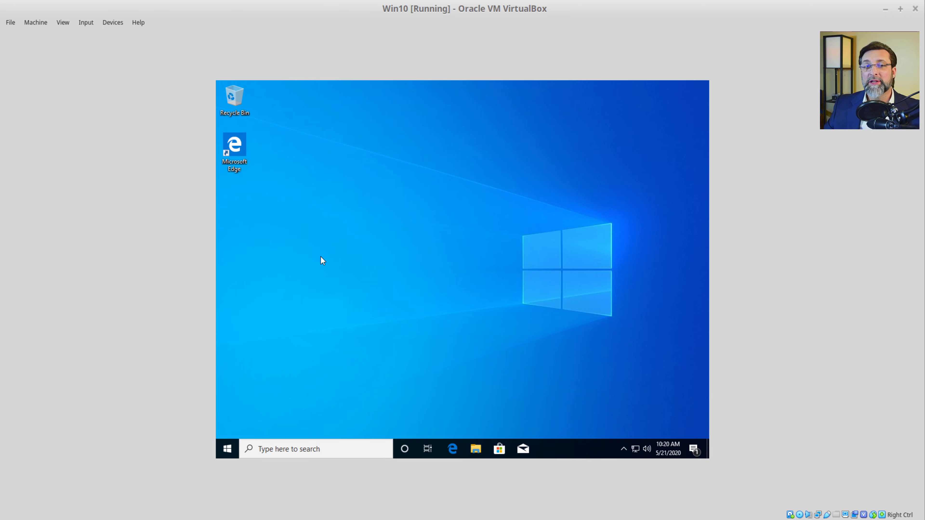
# Step: Insert the Guest Additions CD image from VirtualBox's Devices menu
pyautogui.click(116, 24)
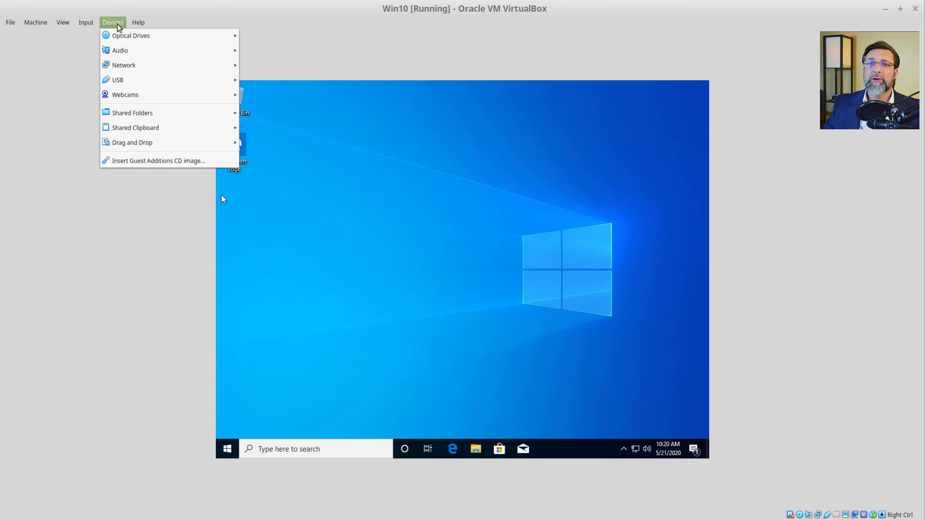
pyautogui.moveTo(129, 40)
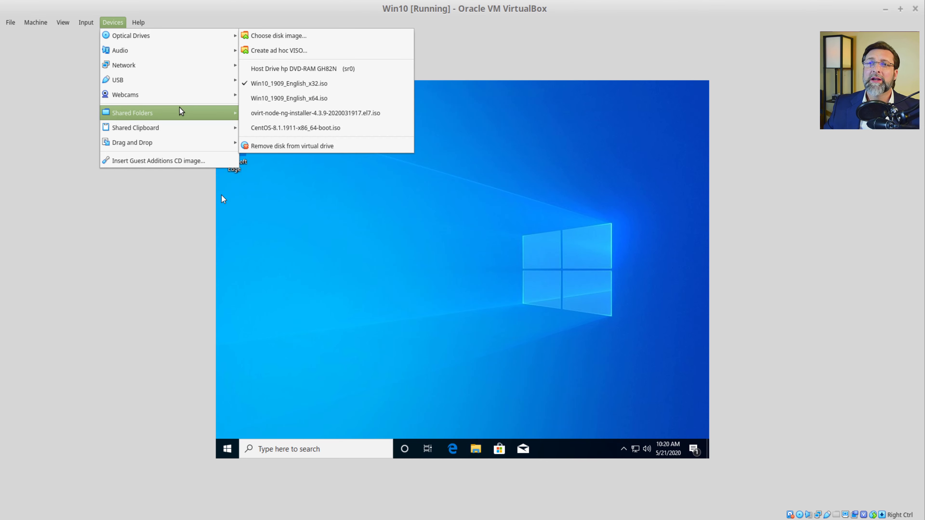
pyautogui.moveTo(153, 147)
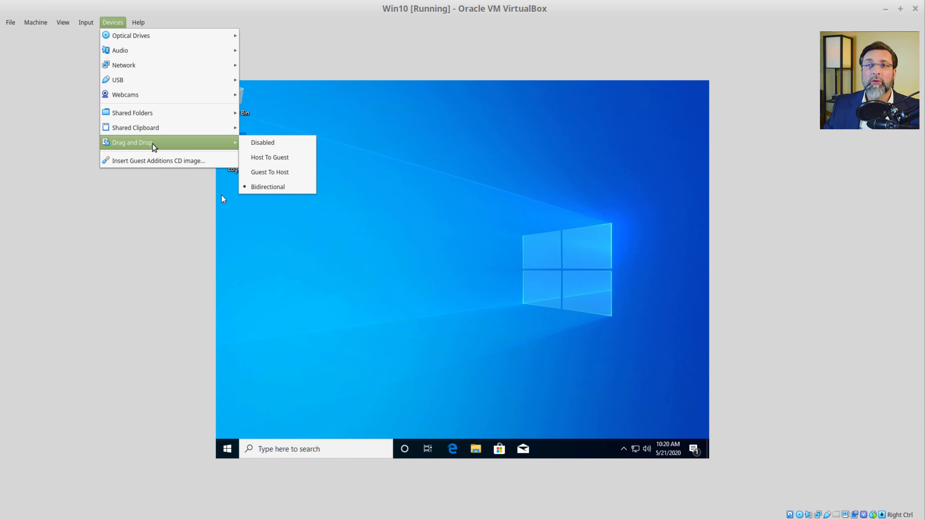
pyautogui.click(135, 164)
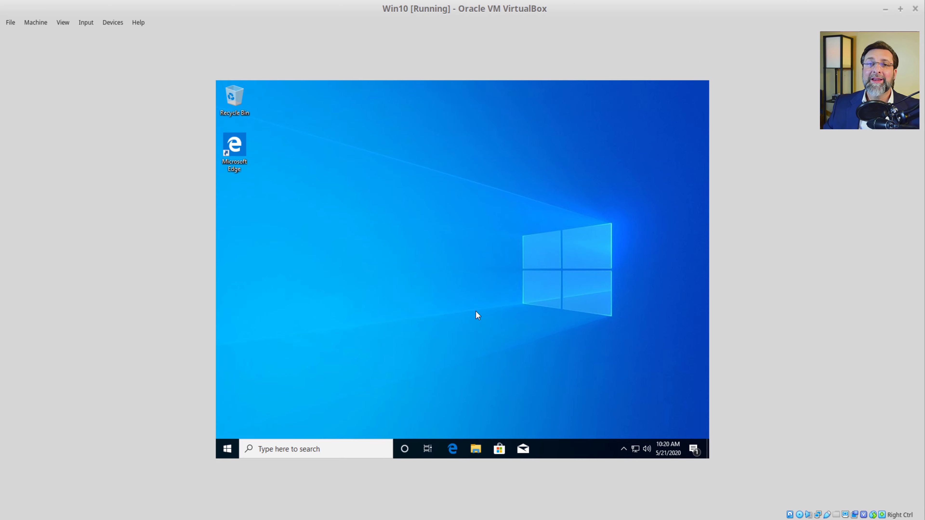
pyautogui.click(109, 22)
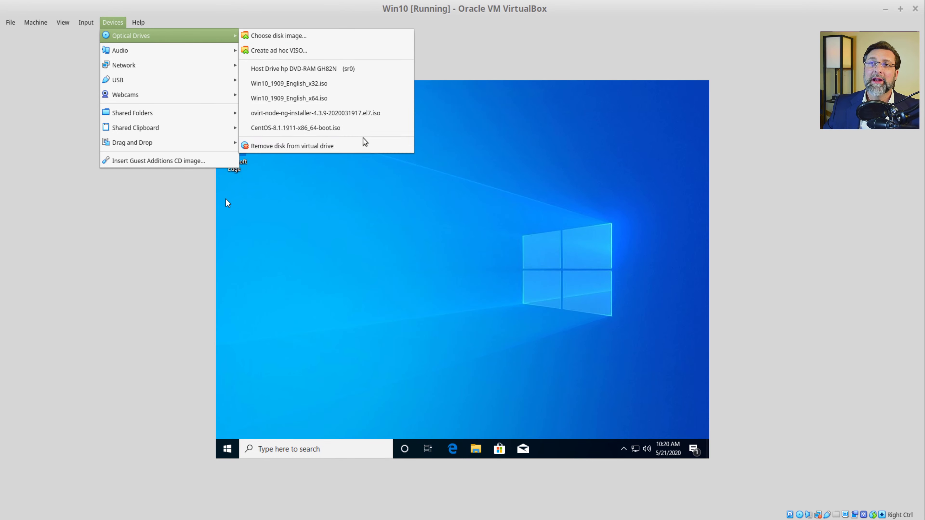
pyautogui.click(333, 215)
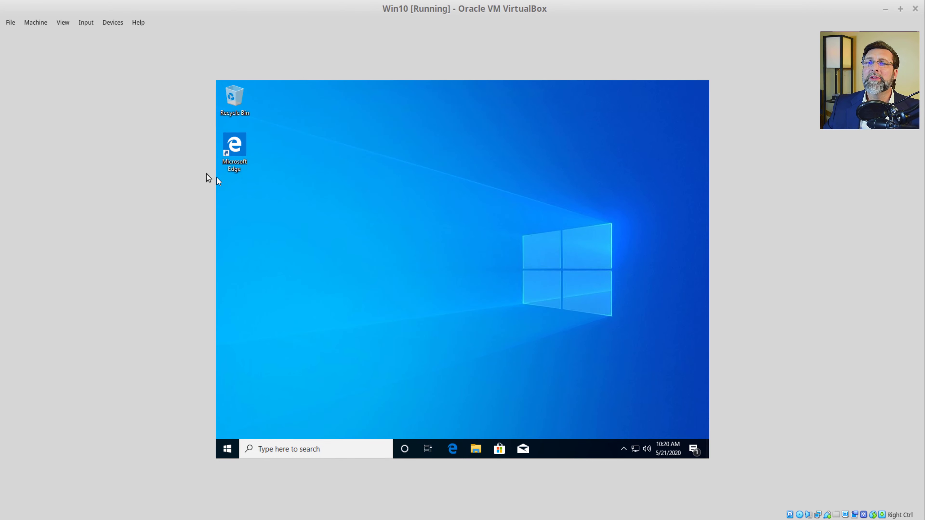
pyautogui.click(121, 25)
pyautogui.click(155, 164)
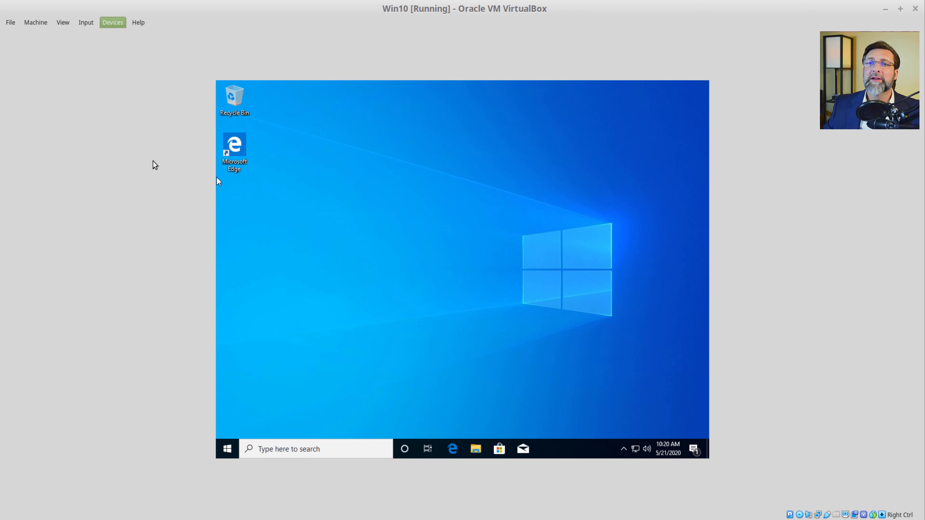
# Step: Browse to CD Drive (D:), view AUTORUN in Notepad, then run VBoxWindowsAdditions-x86
pyautogui.click(475, 449)
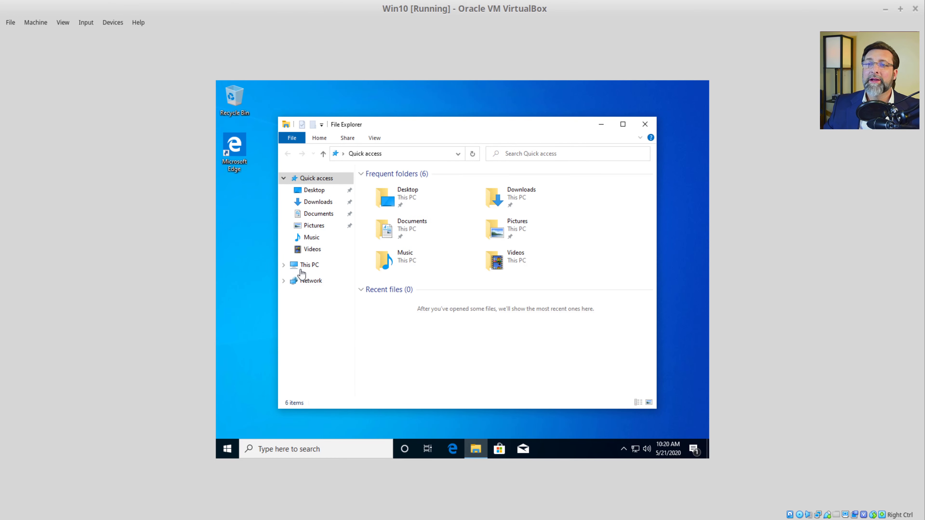
pyautogui.click(301, 266)
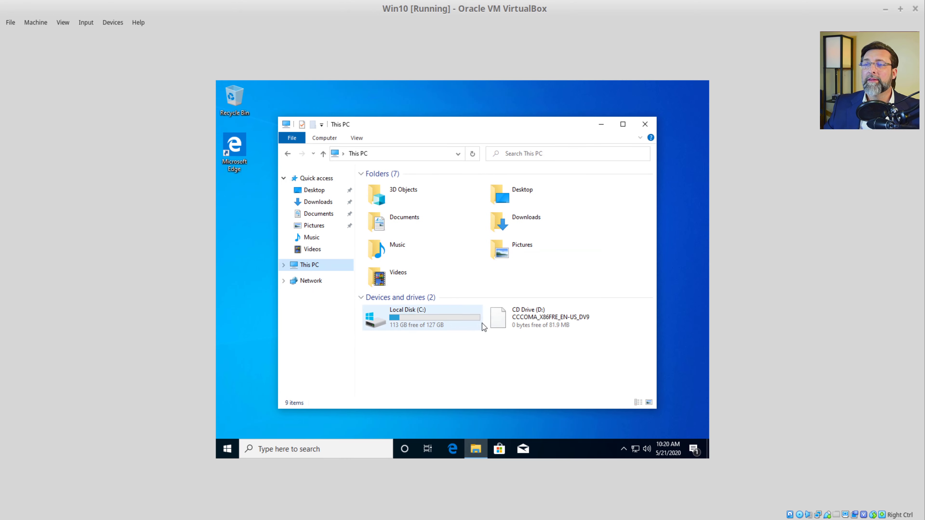
pyautogui.doubleClick(536, 317)
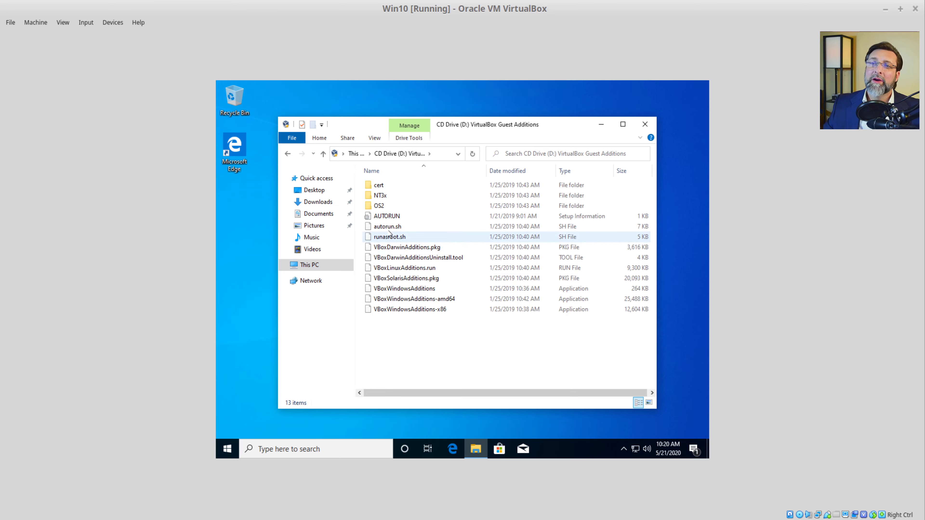
pyautogui.click(383, 216)
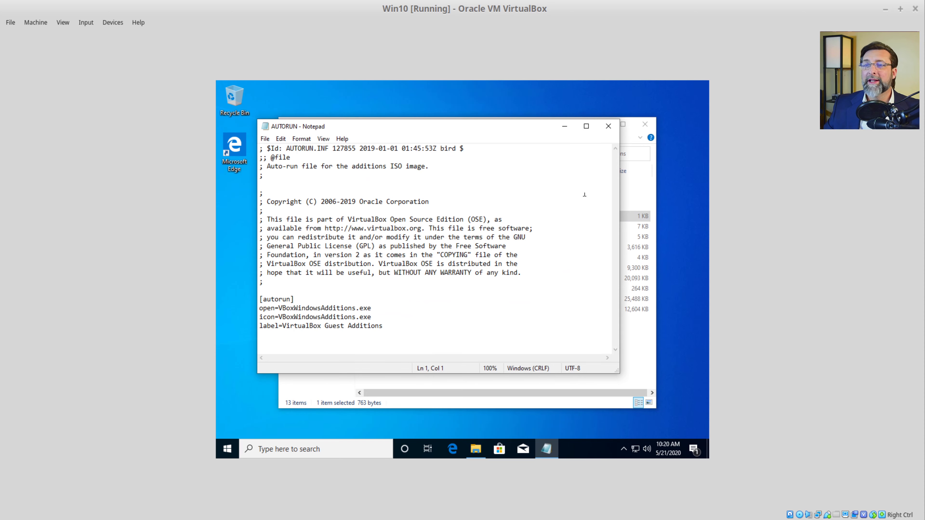
pyautogui.click(607, 127)
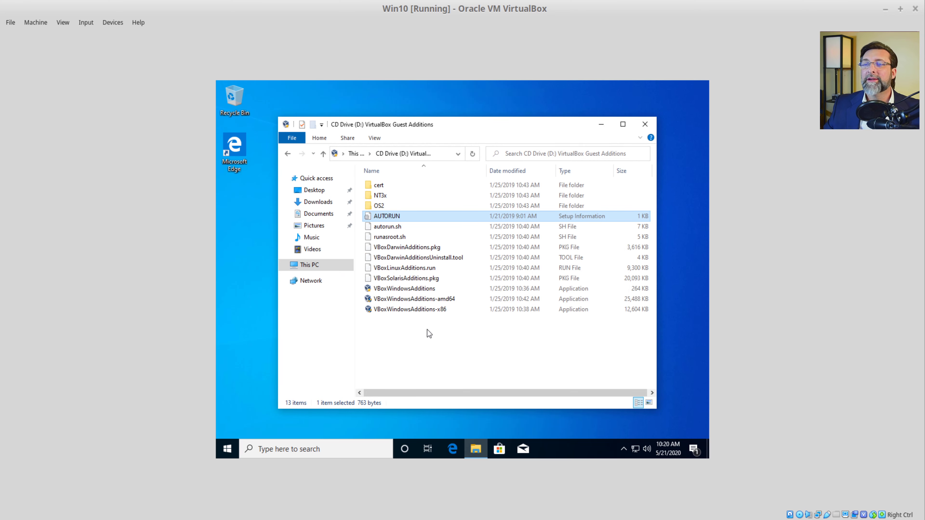
pyautogui.click(411, 310)
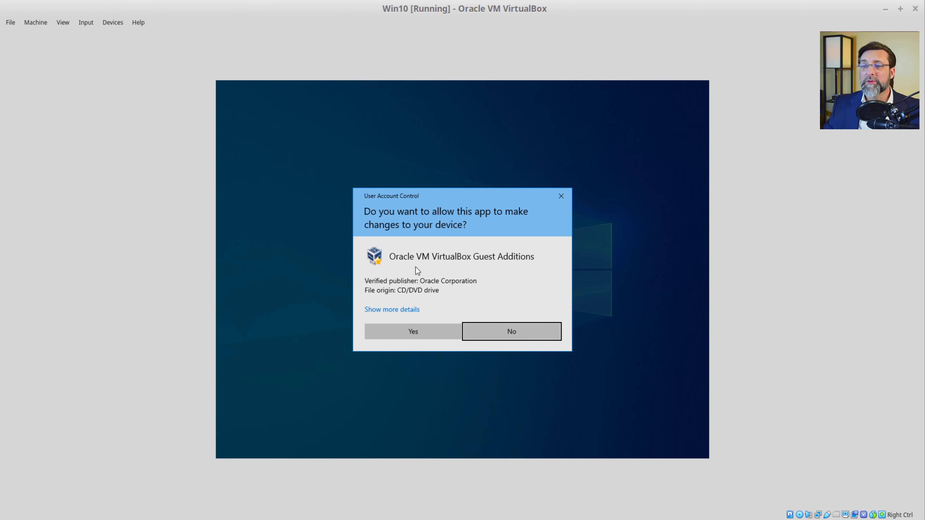
# Step: Install Guest Additions 6.0.4 with the default location and Oracle device software, then reboot
pyautogui.click(401, 332)
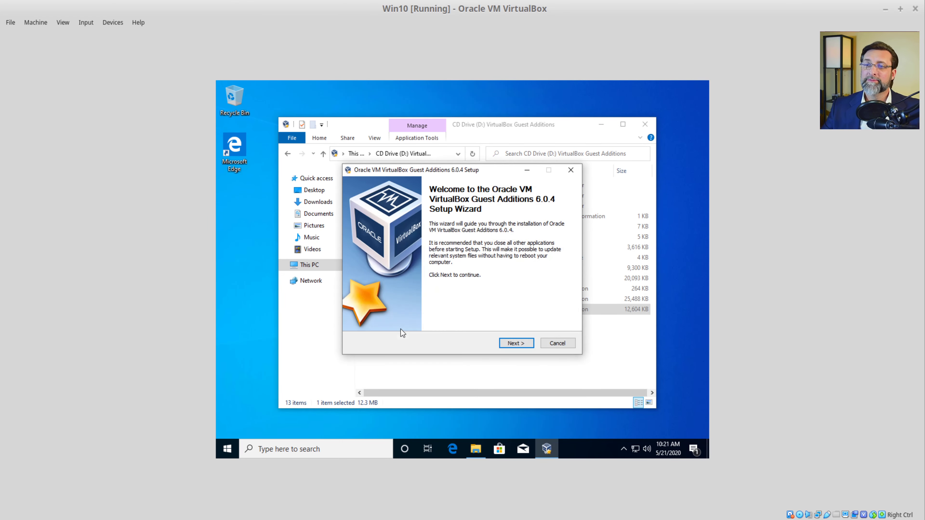
pyautogui.click(511, 344)
pyautogui.click(512, 344)
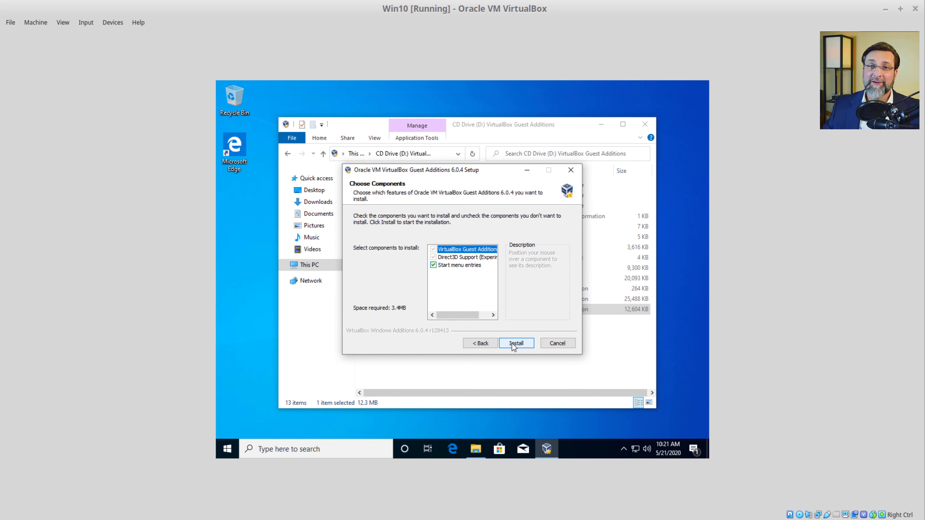
pyautogui.click(513, 344)
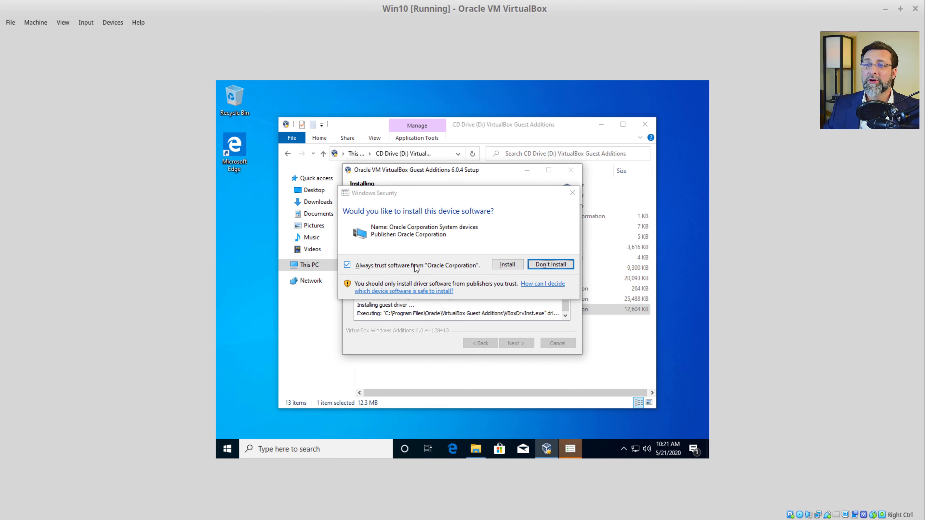
pyautogui.click(510, 264)
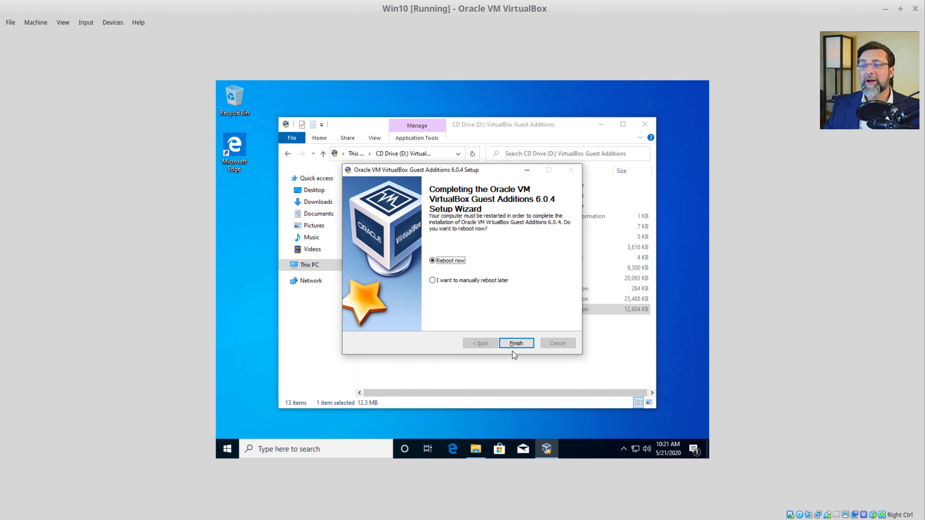
pyautogui.click(515, 343)
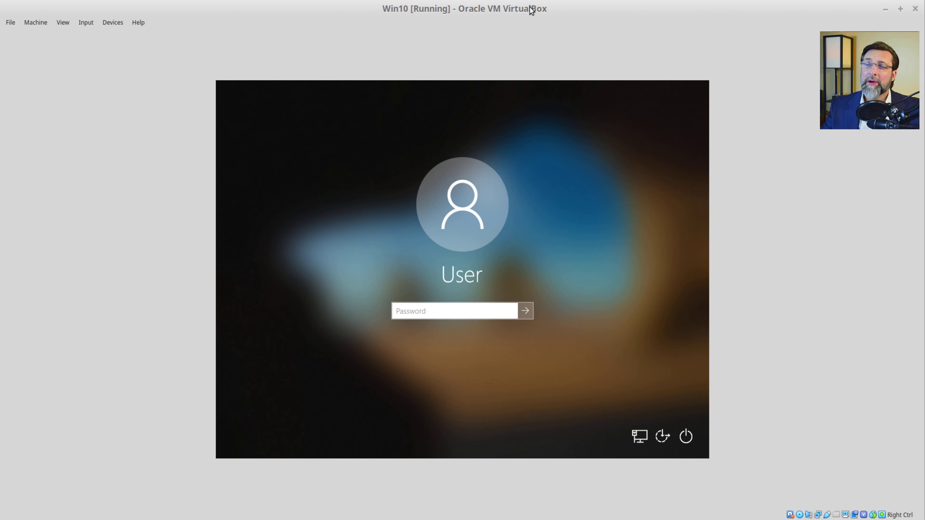
# Step: Sign in to the User account with its password after the reboot
pyautogui.write('•••••')
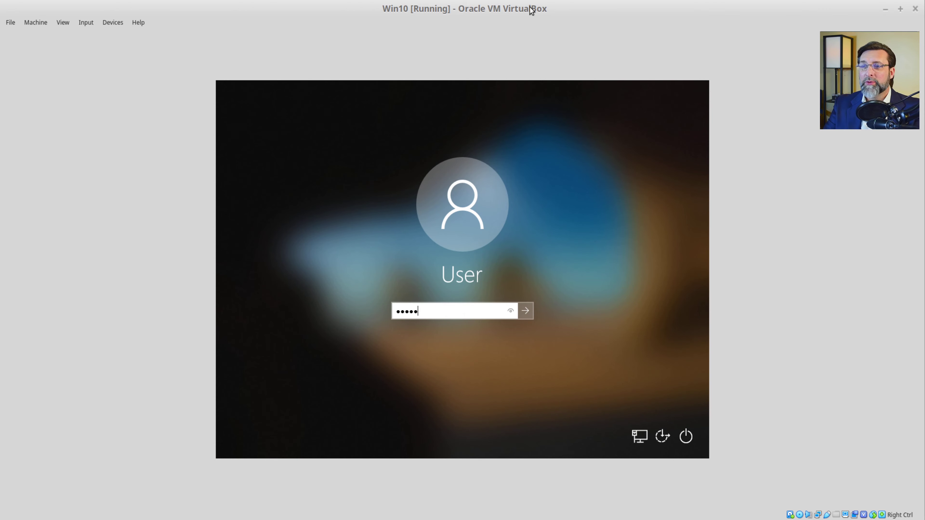
pyautogui.write('•••')
pyautogui.press('Return')
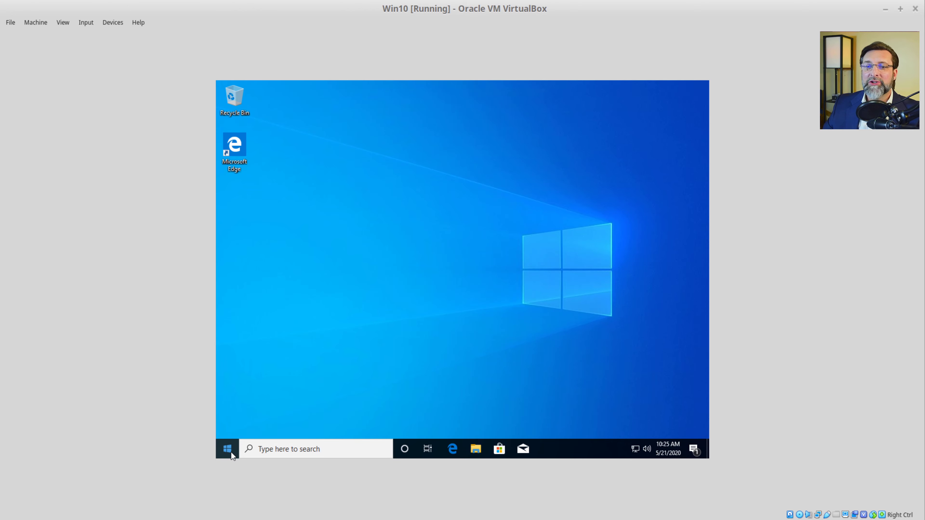
# Step: Search for netplwiz from the taskbar, which yields only Bing results, then retry from Start
pyautogui.click(291, 453)
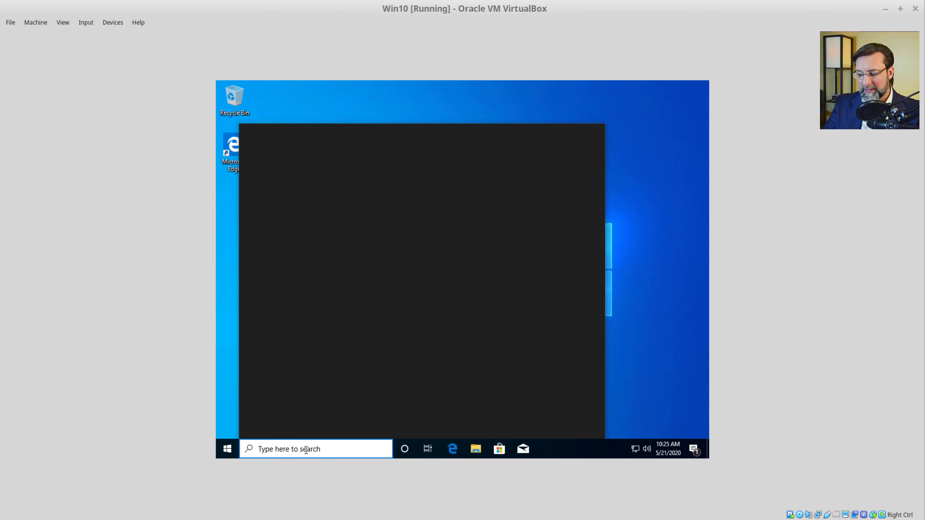
pyautogui.write('netplwiz')
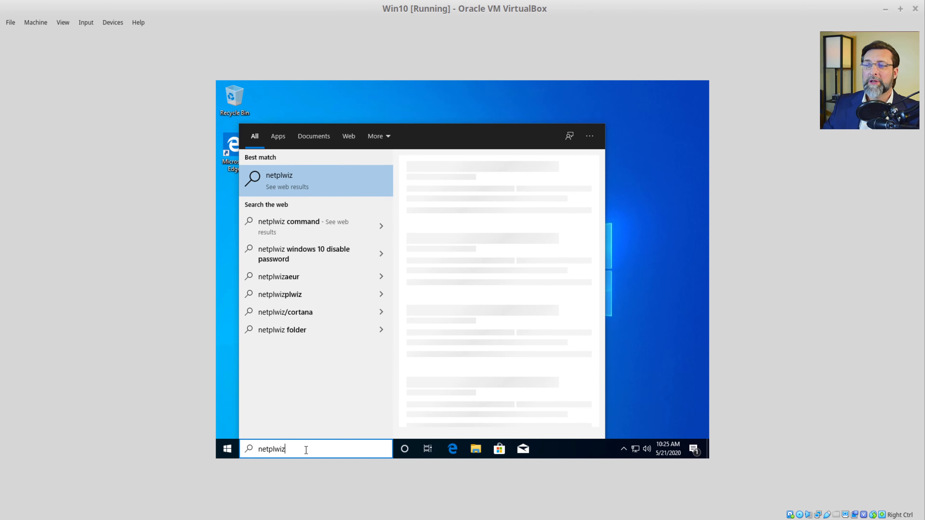
pyautogui.press('Return')
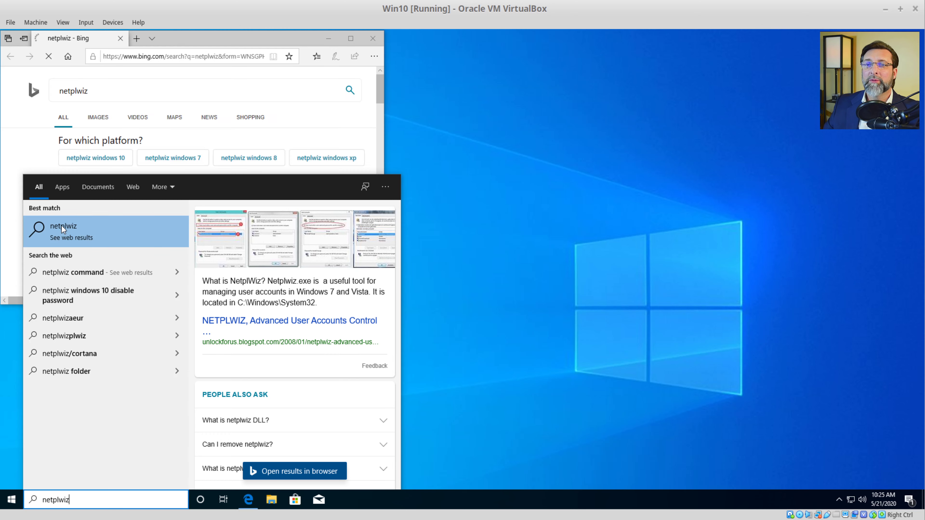
pyautogui.click(61, 225)
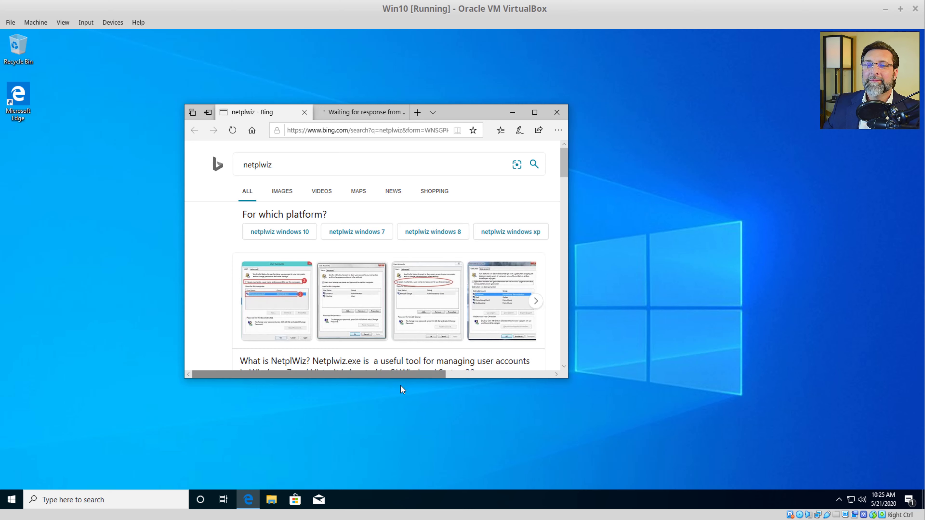
pyautogui.click(13, 502)
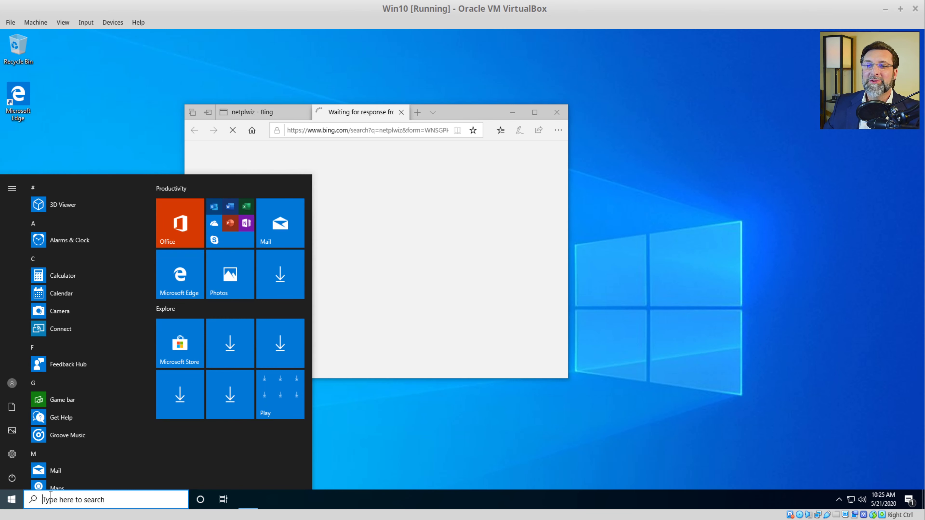
pyautogui.write('netplwiz')
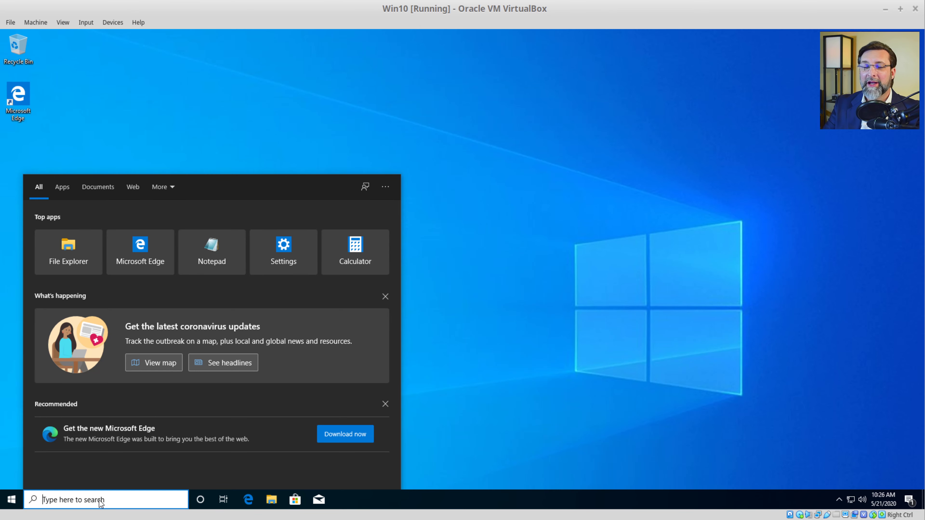
# Step: Launch Command Prompt via cmd.exe, closing a Calculator that opened by mistake
pyautogui.write('cmd')
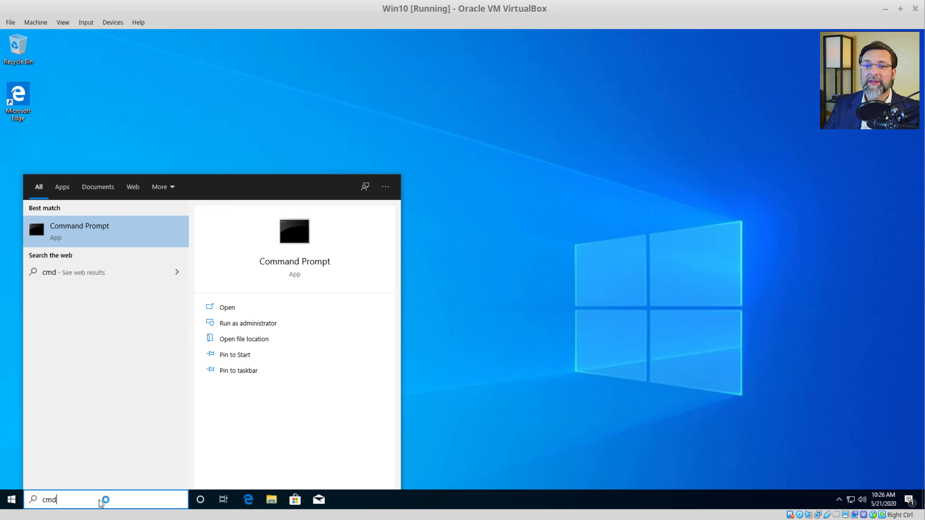
pyautogui.press('Return')
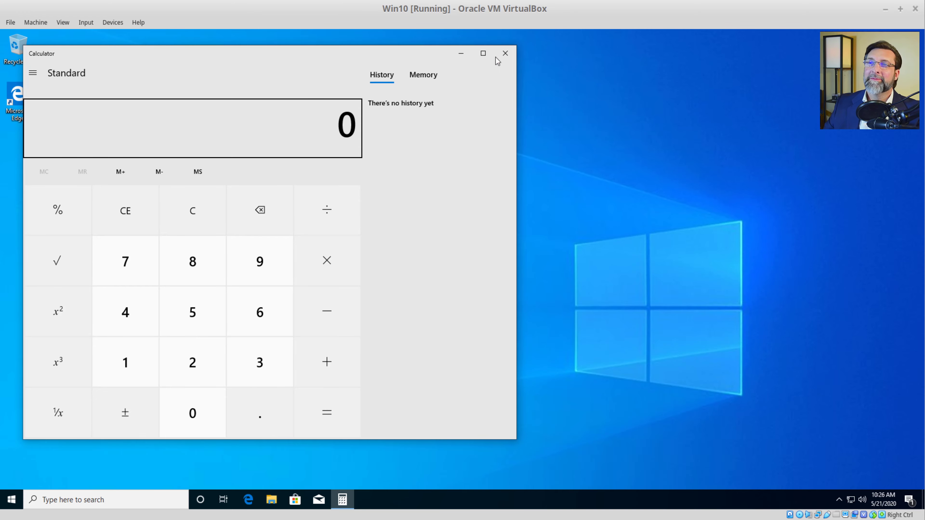
pyautogui.click(505, 53)
pyautogui.click(145, 501)
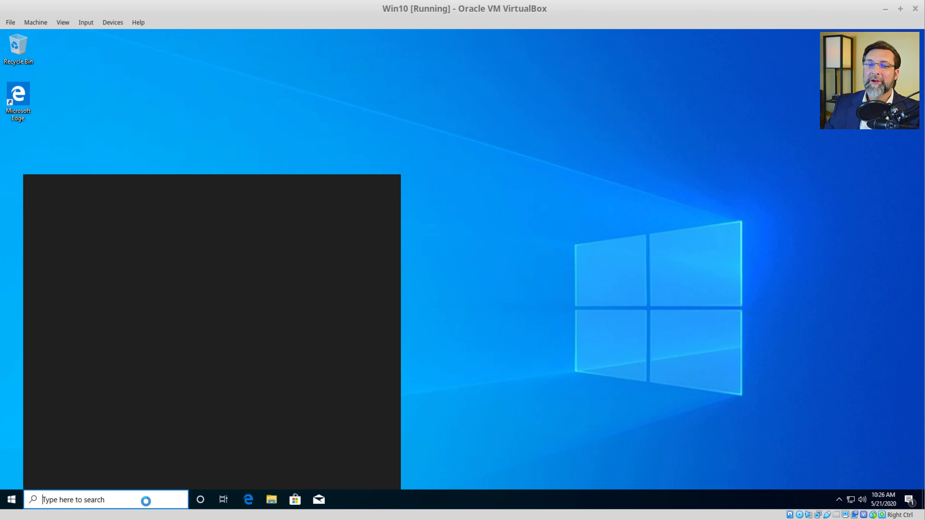
pyautogui.write('cmd.exe')
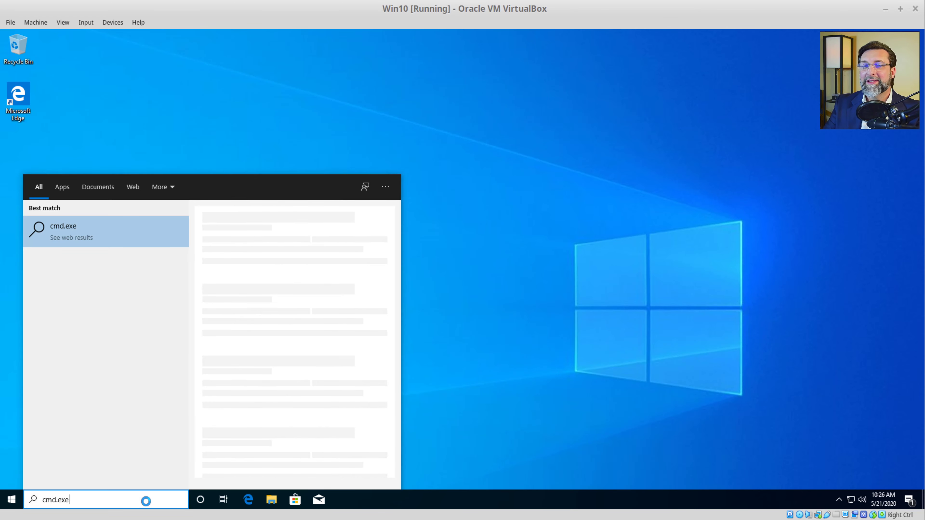
pyautogui.press('Return')
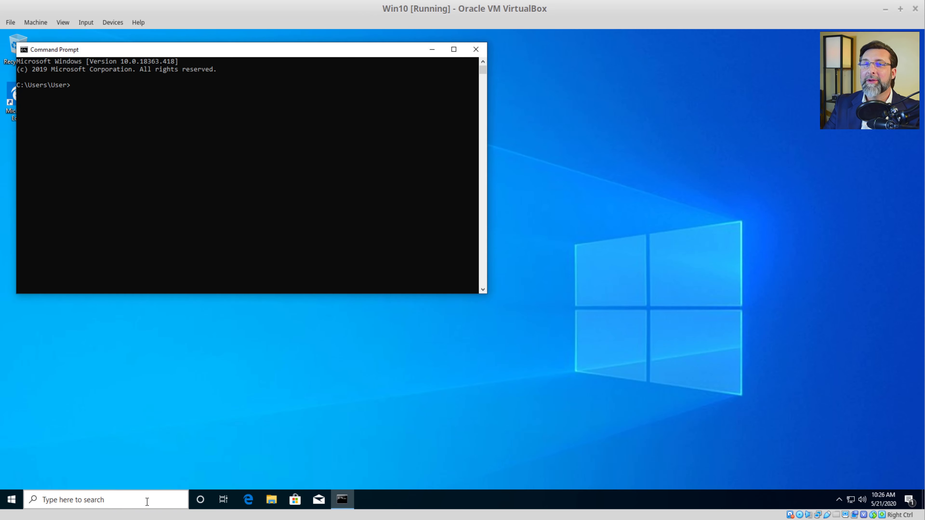
# Step: Run netplwiz, untick 'Users must enter a user name and password', and confirm the credentials
pyautogui.write('netplwi')
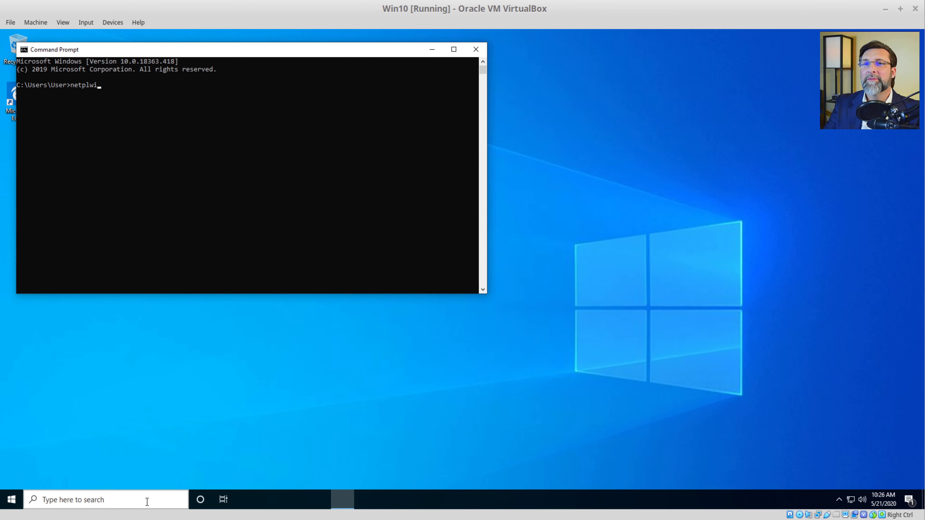
pyautogui.write('z')
pyautogui.press('Return')
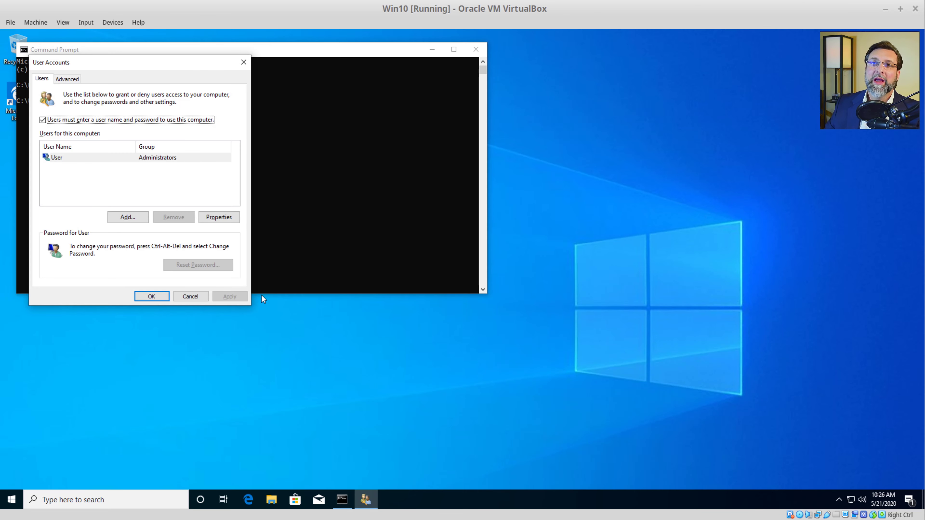
pyautogui.moveTo(149, 62); pyautogui.dragTo(203, 150)
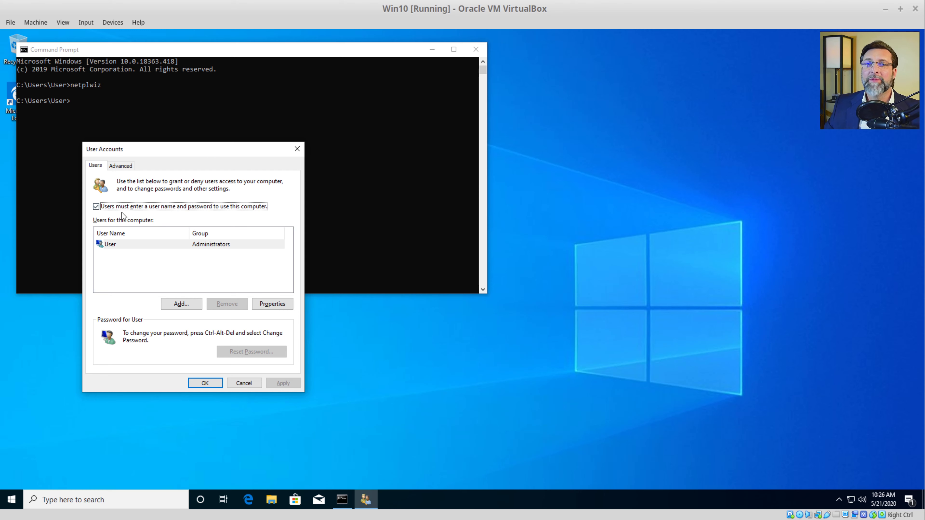
pyautogui.click(108, 211)
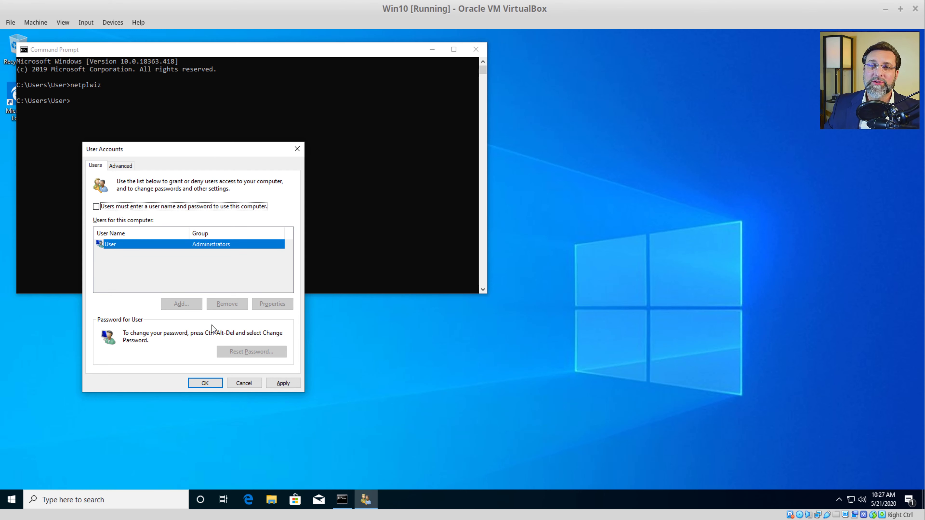
pyautogui.click(215, 382)
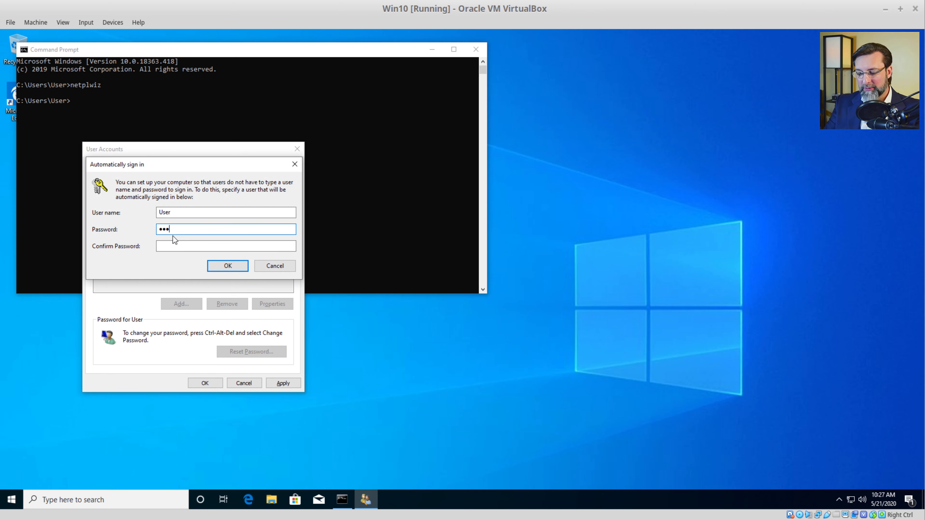
pyautogui.press('Tab')
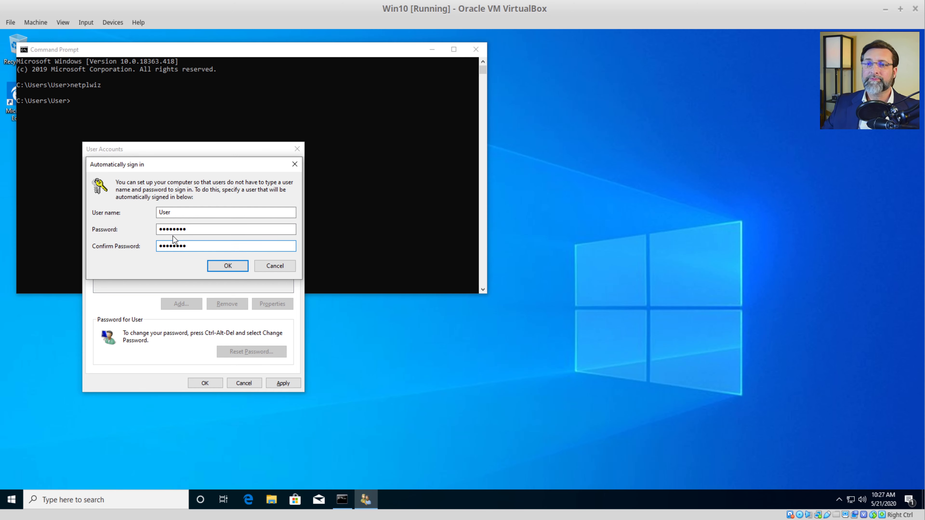
pyautogui.click(218, 265)
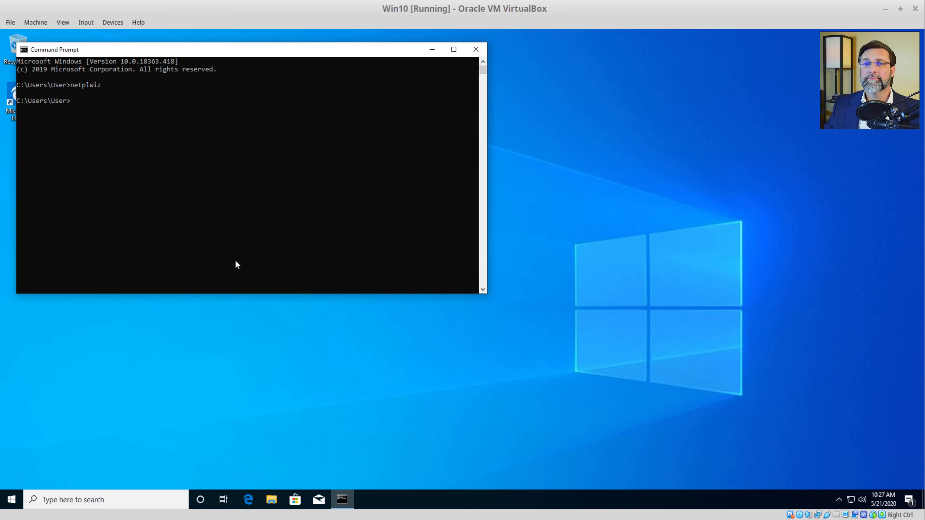
pyautogui.moveTo(218, 55); pyautogui.dragTo(285, 96)
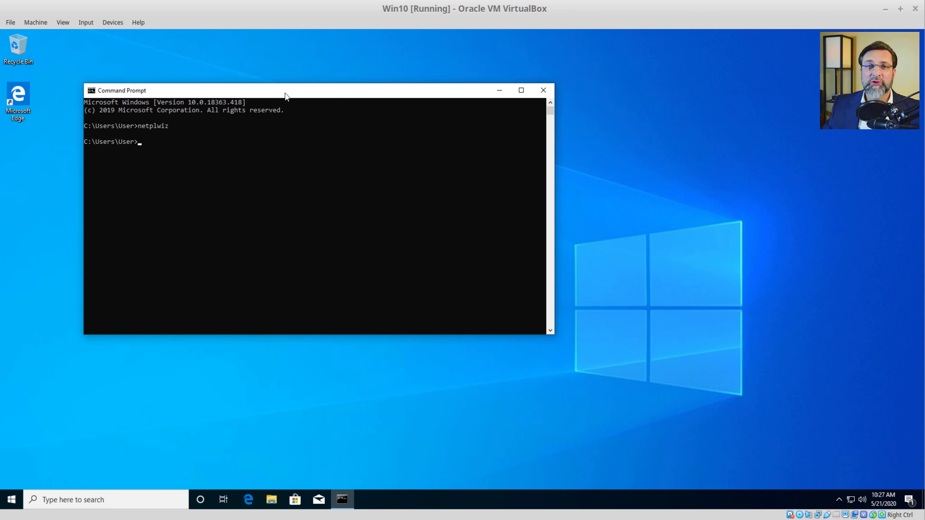
pyautogui.moveTo(367, 95); pyautogui.dragTo(369, 136)
pyautogui.click(543, 133)
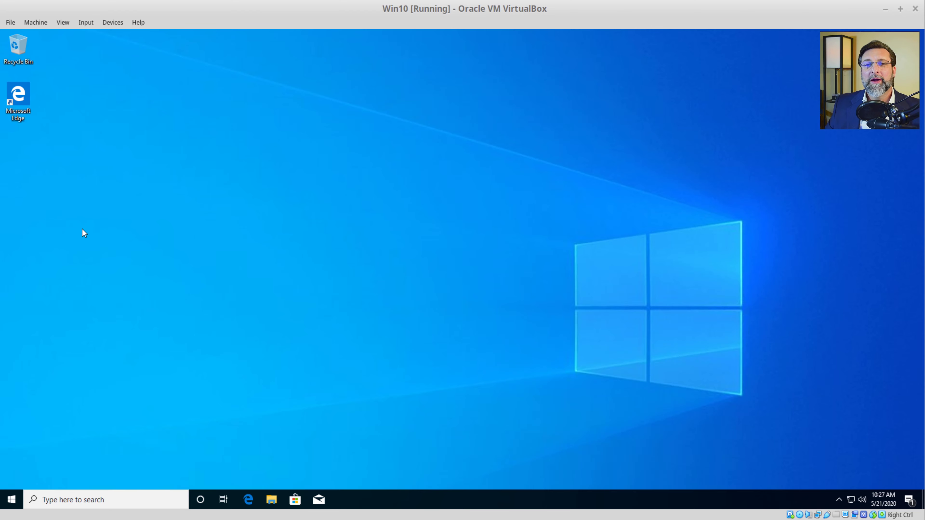
pyautogui.doubleClick(25, 96)
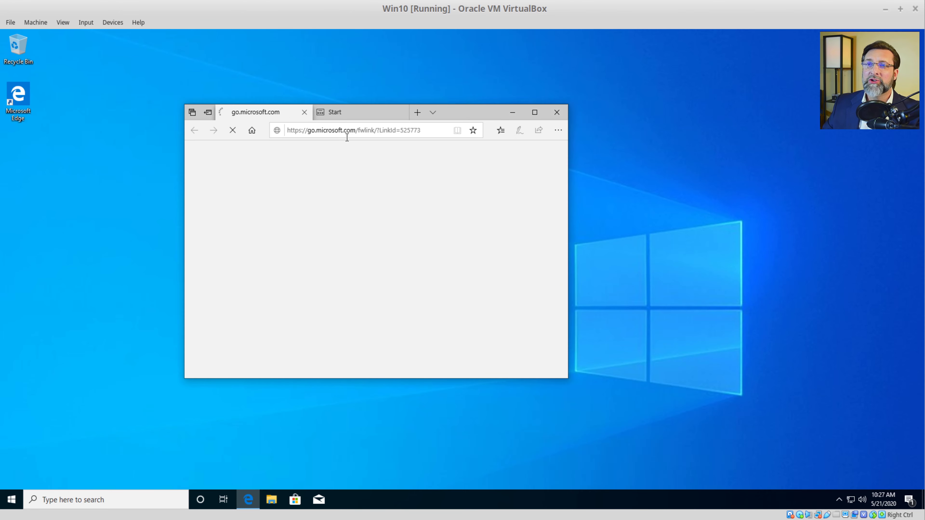
pyautogui.click(347, 138)
pyautogui.write('www.')
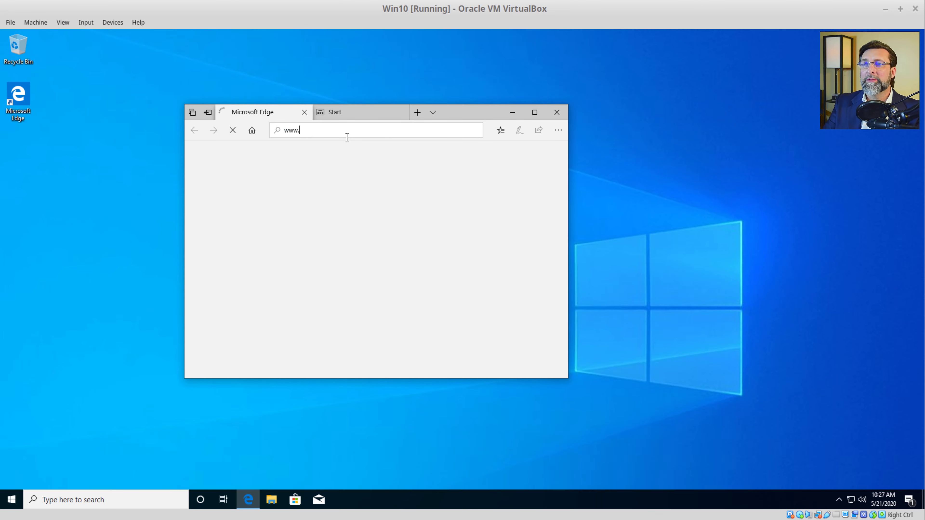
pyautogui.write('autops')
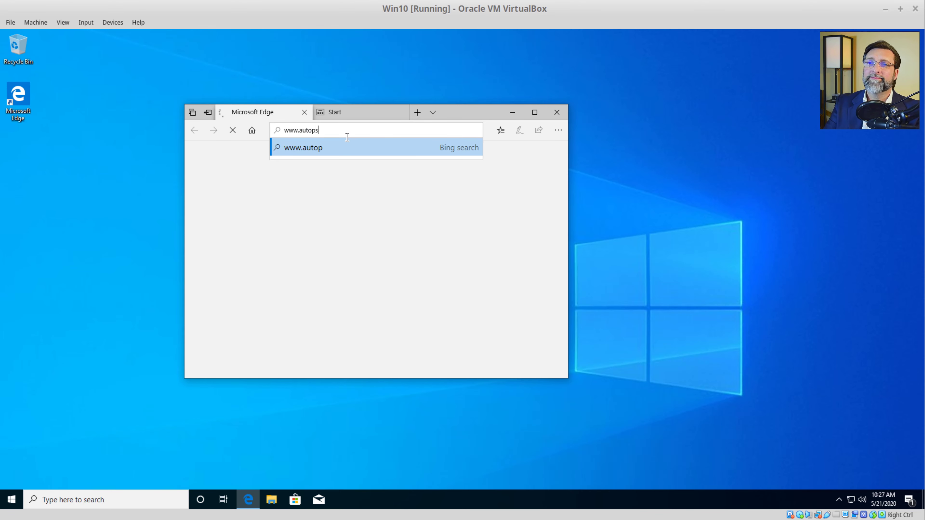
pyautogui.write('y.com/do')
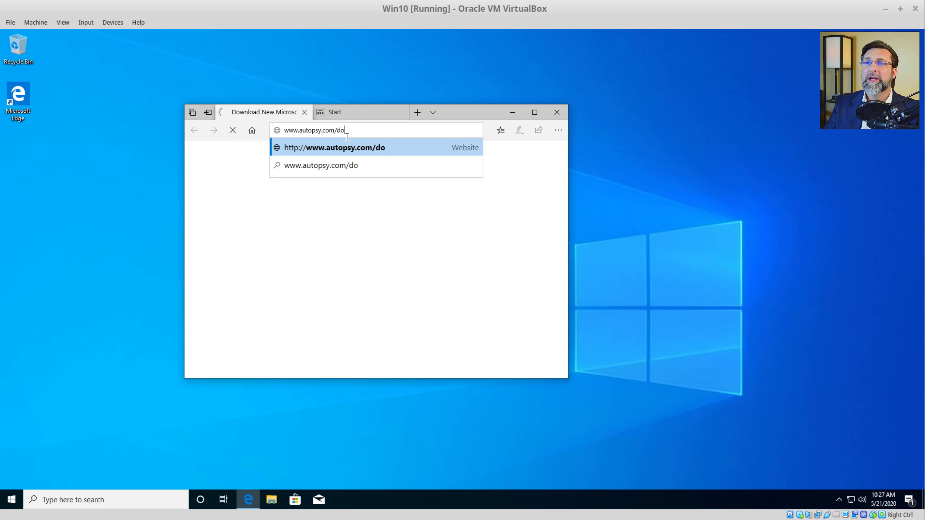
pyautogui.write('wnload')
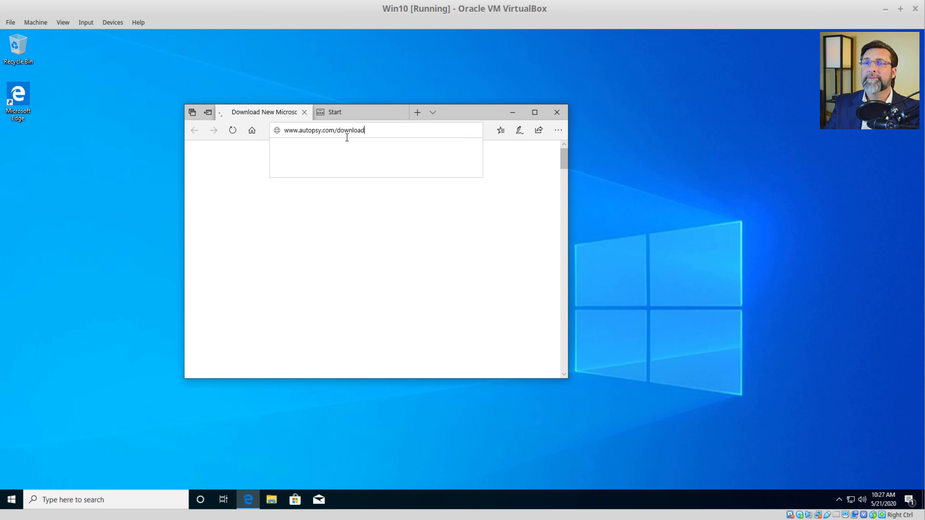
pyautogui.press('Return')
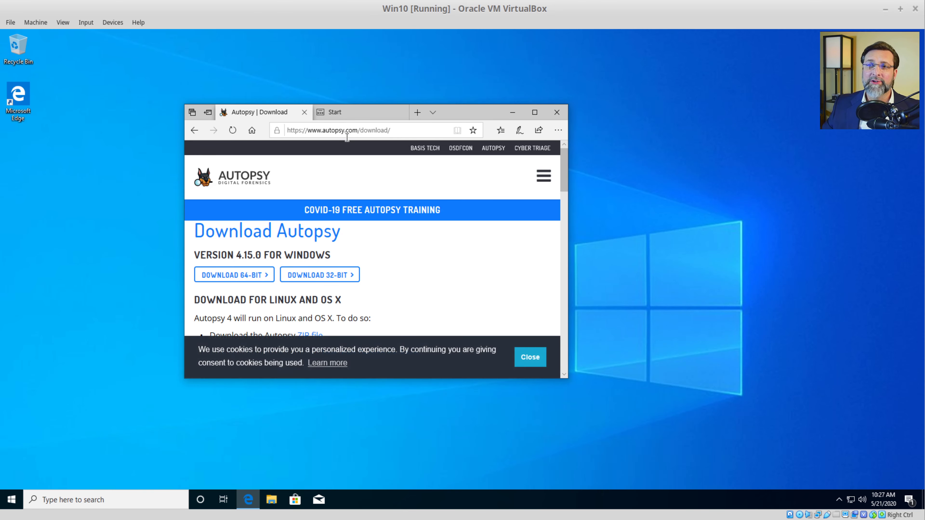
# Step: Dismiss the cookie notice, save the 32-bit Autopsy 4.15.0 installer, and close the download bar
pyautogui.click(536, 360)
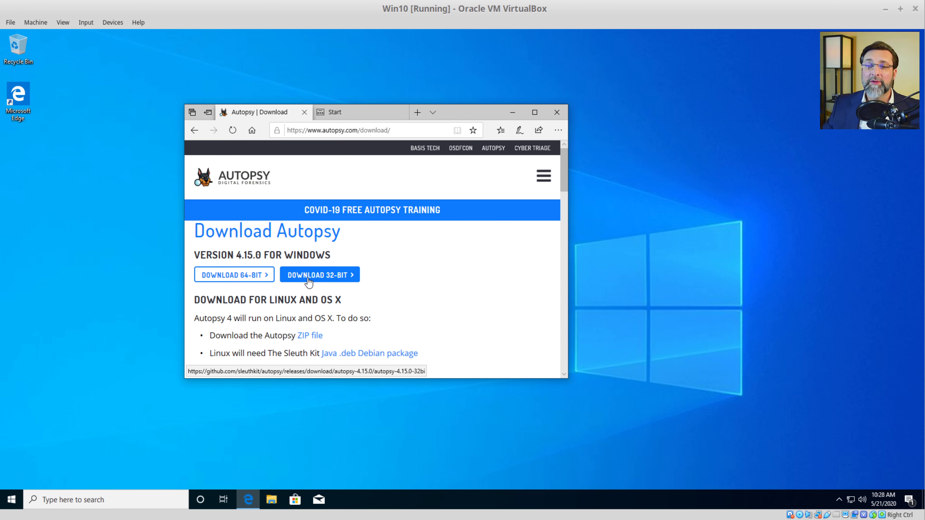
pyautogui.click(310, 281)
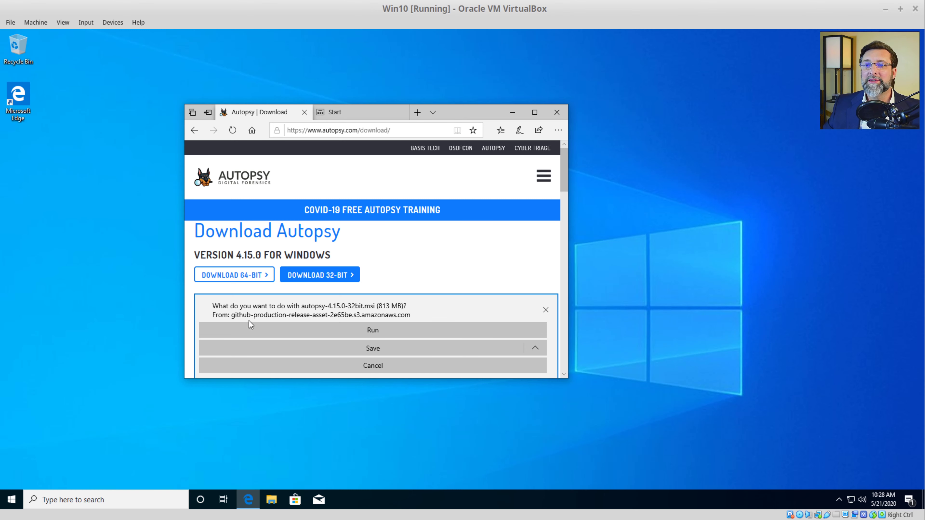
pyautogui.click(391, 347)
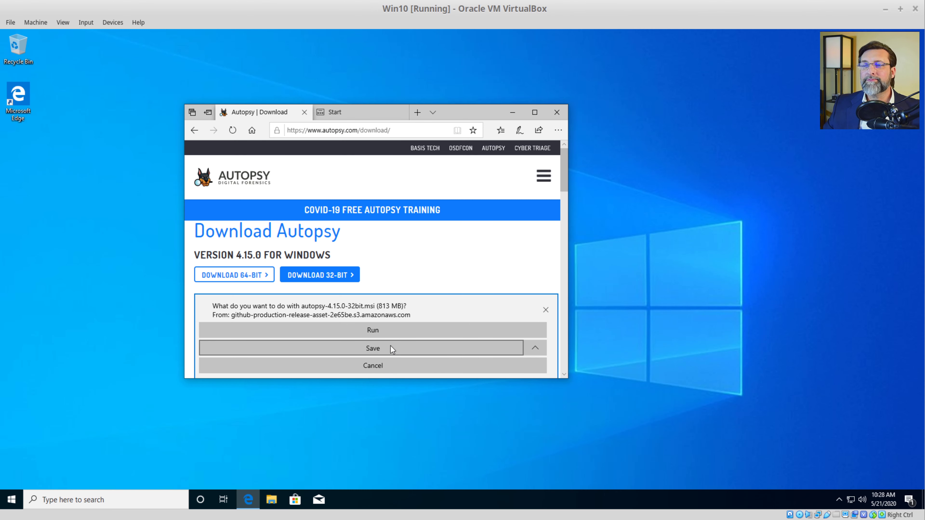
pyautogui.click(378, 348)
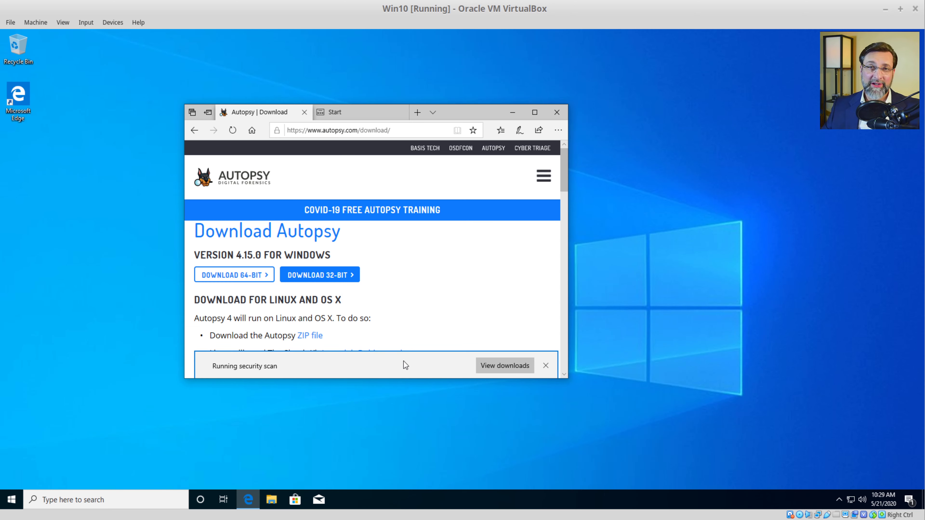
pyautogui.click(545, 365)
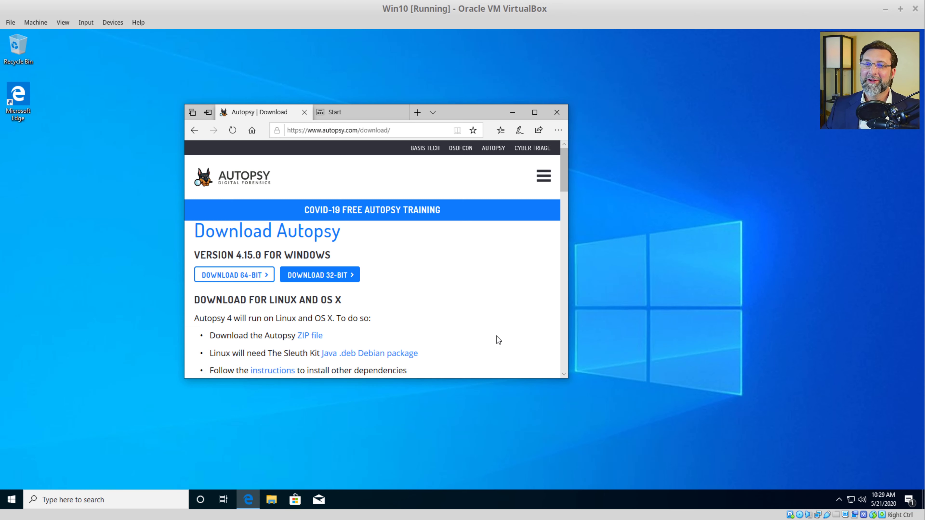
# Step: Open File Explorer, move its two windows aside, and bring the Autopsy download page back
pyautogui.click(272, 500)
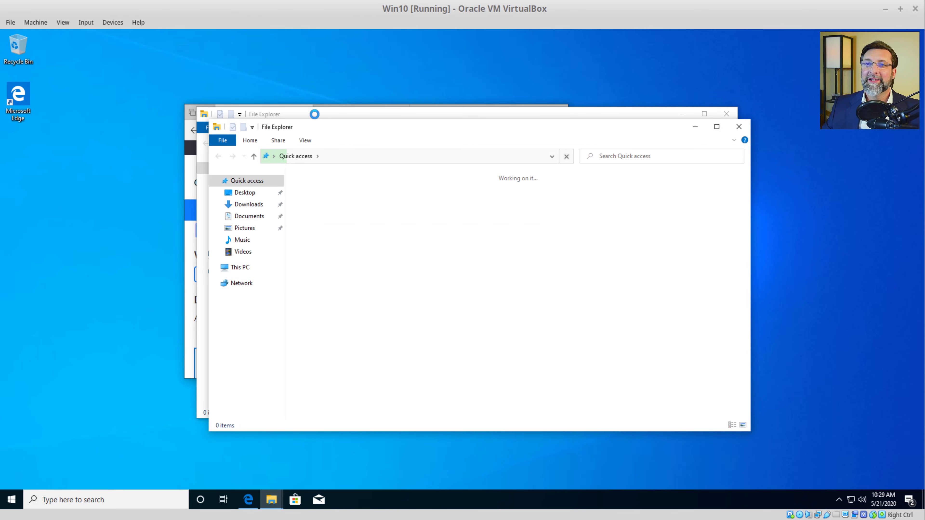
pyautogui.moveTo(313, 116); pyautogui.dragTo(473, 47)
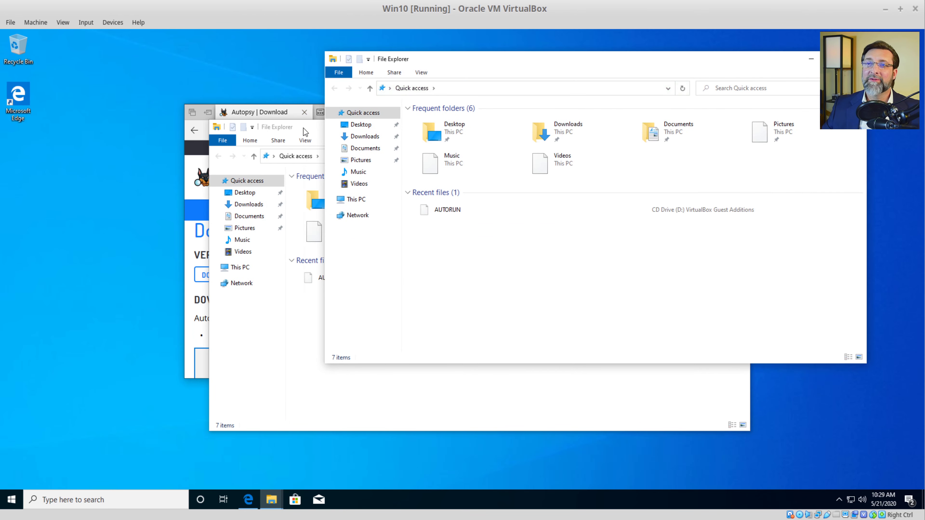
pyautogui.click(310, 131)
pyautogui.moveTo(311, 131); pyautogui.dragTo(461, 174)
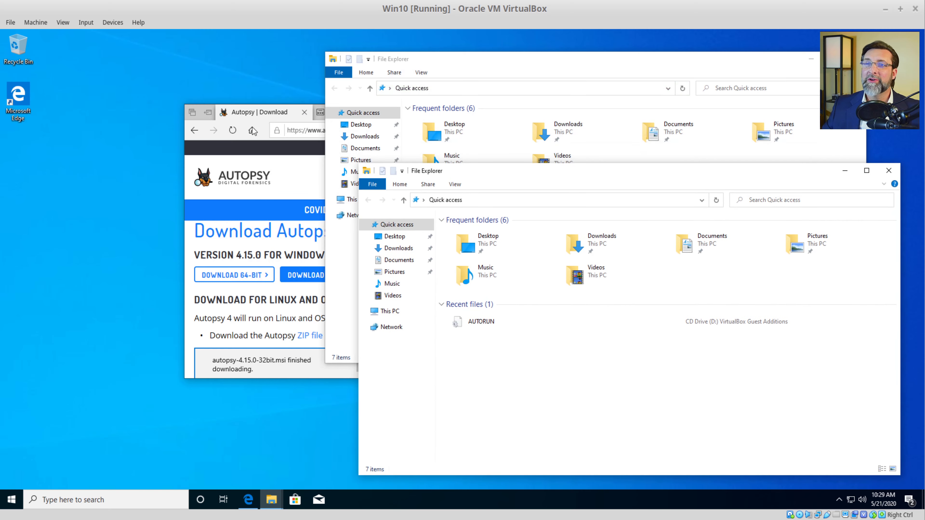
pyautogui.click(266, 114)
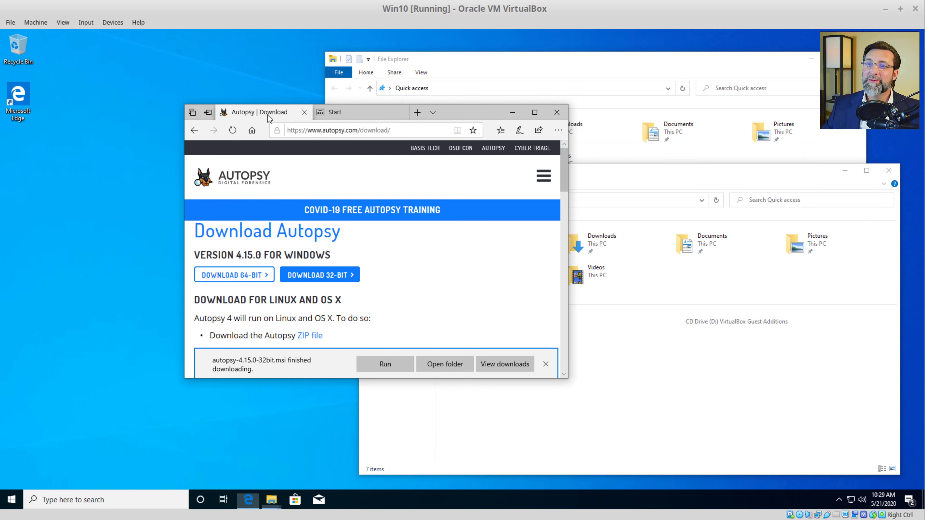
# Step: Run autopsy-4.15.0-32bit.msi and allow it past the SmartScreen warning via More info and Run anyway
pyautogui.click(385, 364)
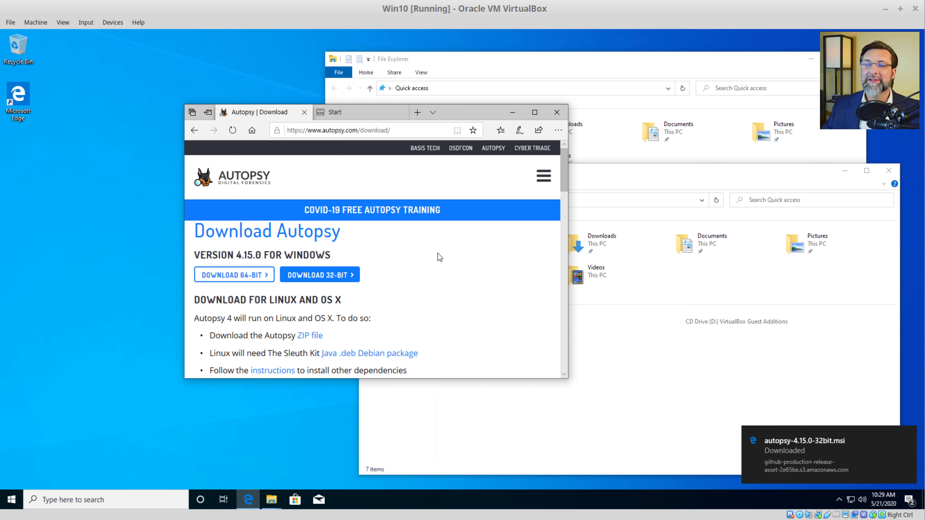
pyautogui.click(559, 113)
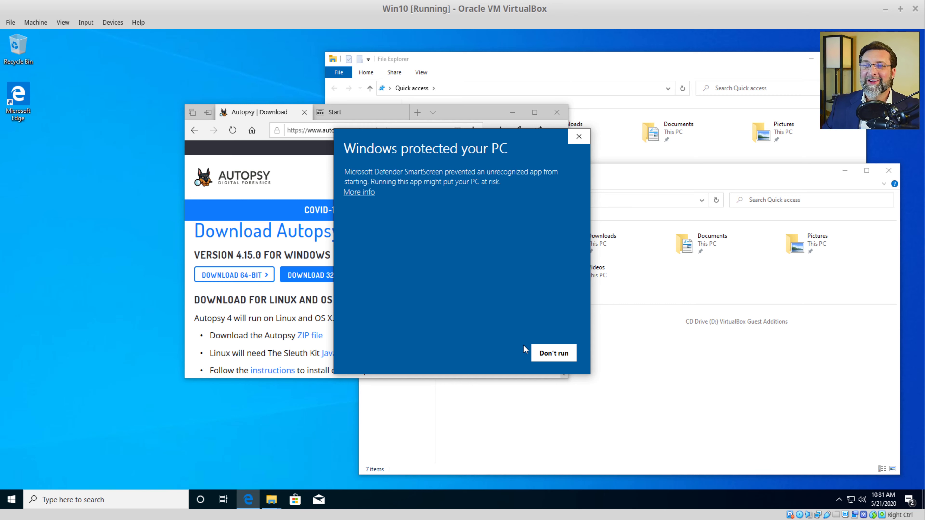
pyautogui.click(369, 193)
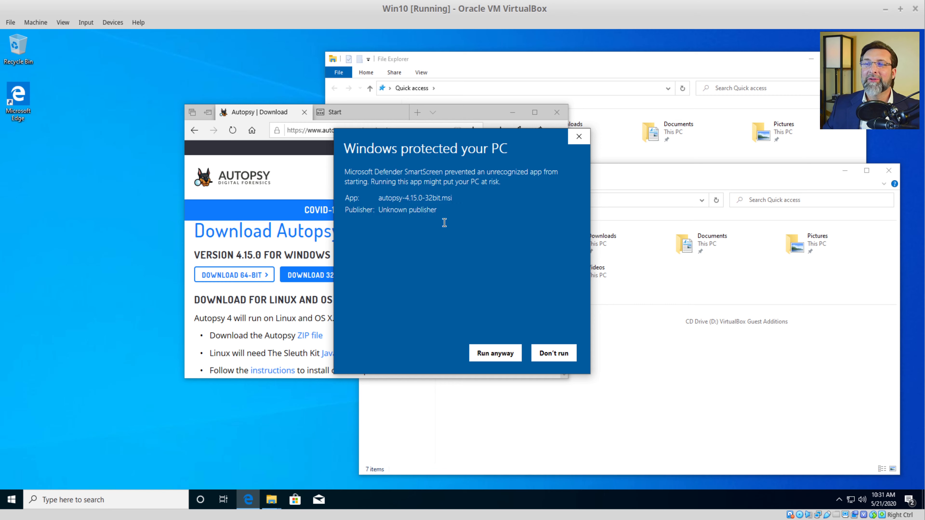
pyautogui.click(496, 354)
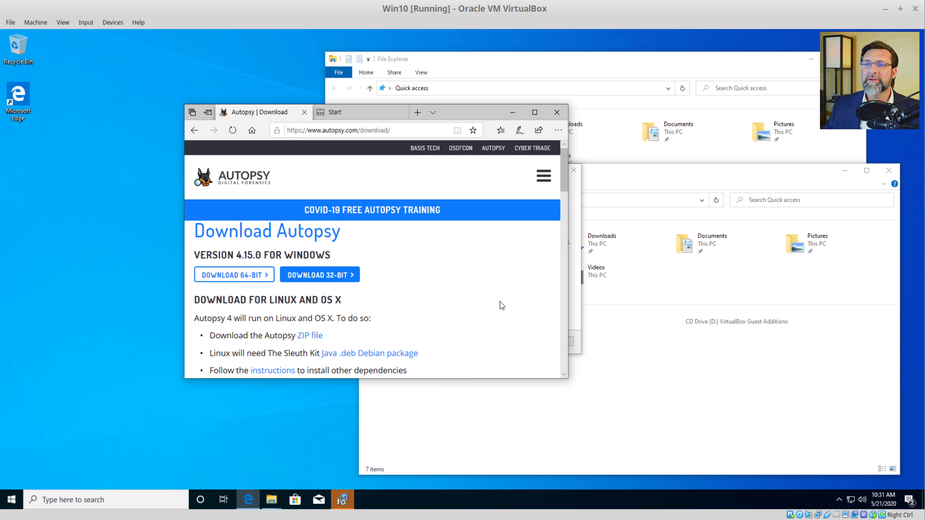
# Step: Minimize the Edge window and both File Explorer windows
pyautogui.click(513, 112)
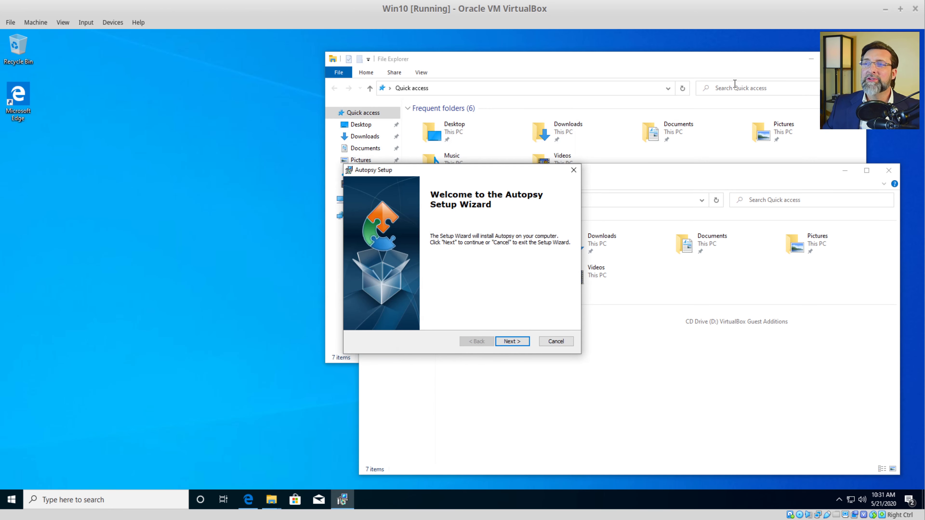
pyautogui.click(814, 60)
pyautogui.click(845, 170)
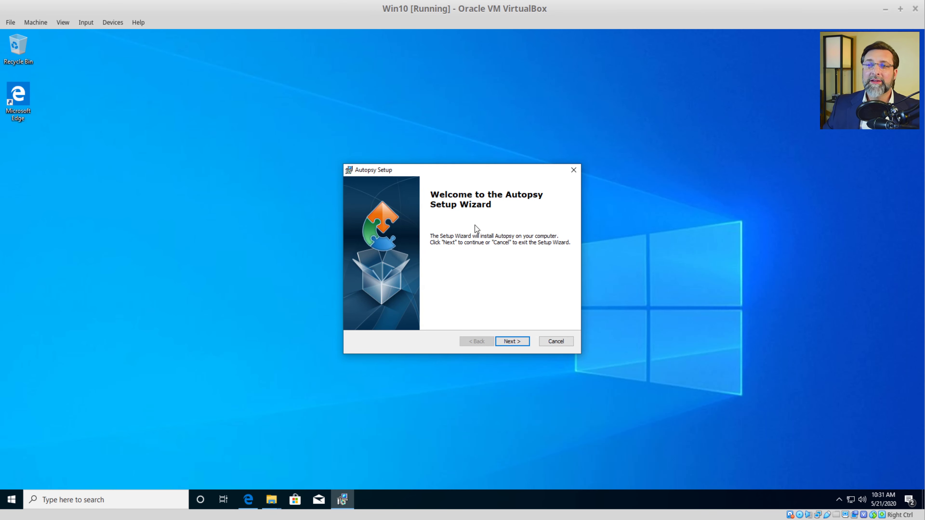
# Step: Install Autopsy 4.15.0 to the default C:\Program Files\Autopsy-4.15.0\ folder, approving UAC, and finish setup
pyautogui.click(515, 344)
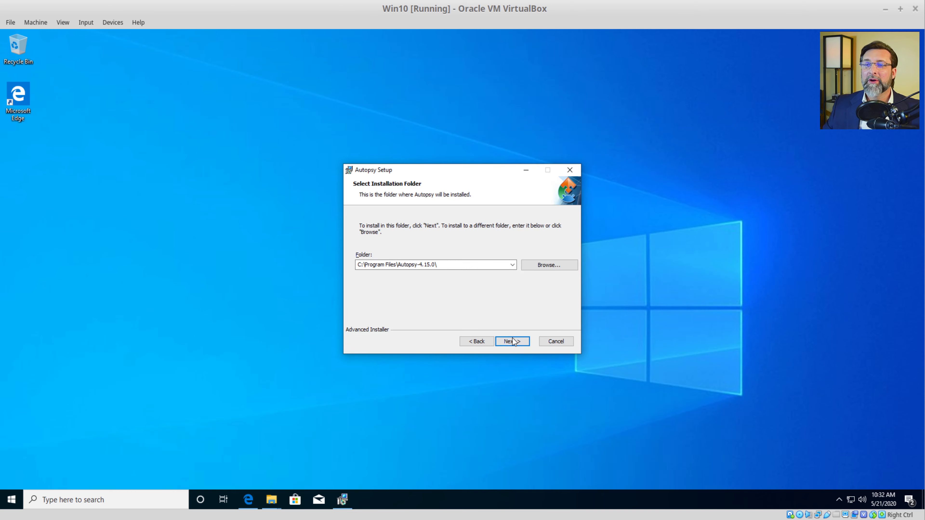
pyautogui.click(513, 341)
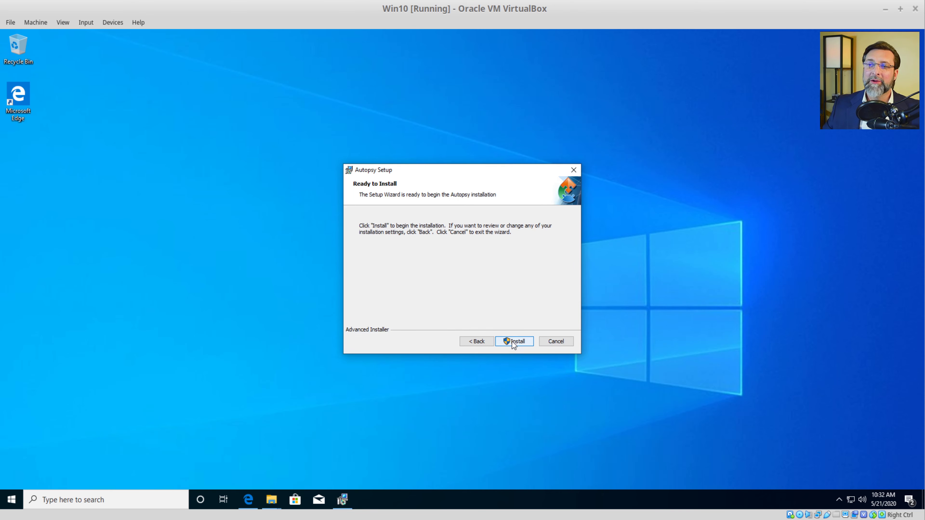
pyautogui.click(512, 341)
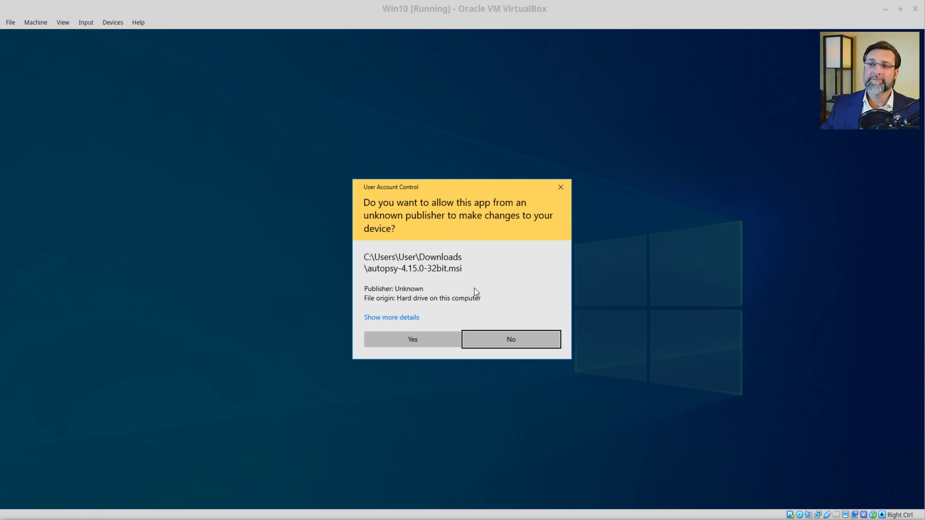
pyautogui.click(411, 337)
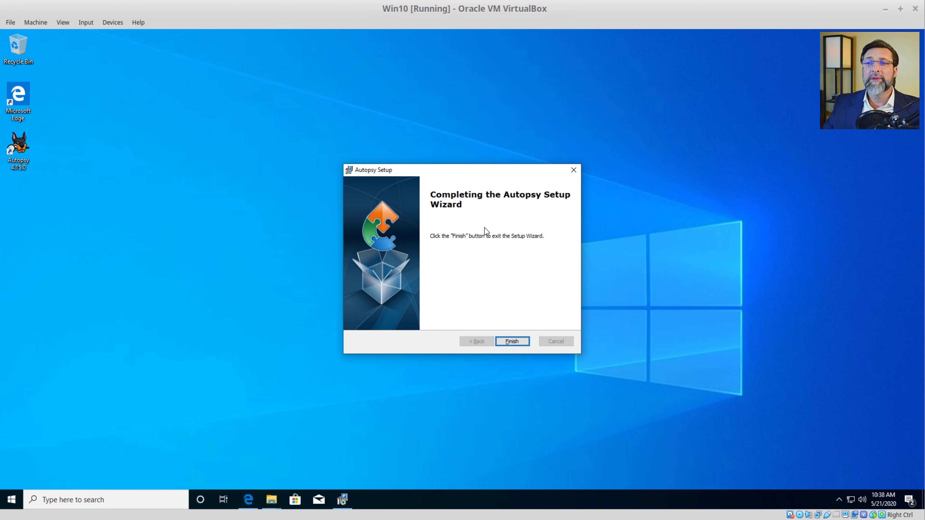
pyautogui.click(513, 342)
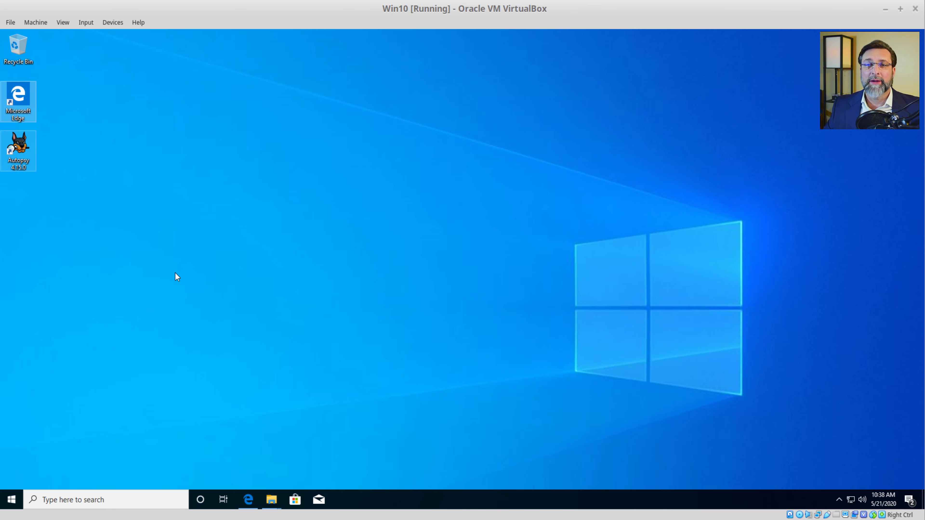
# Step: Start Autopsy from its desktop shortcut and answer Yes to enable the Central Repository
pyautogui.doubleClick(19, 146)
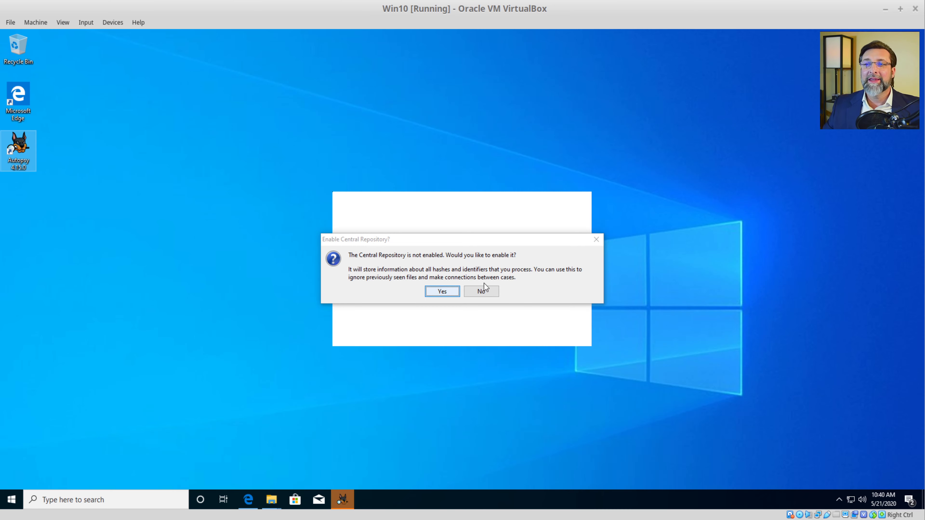
pyautogui.click(436, 292)
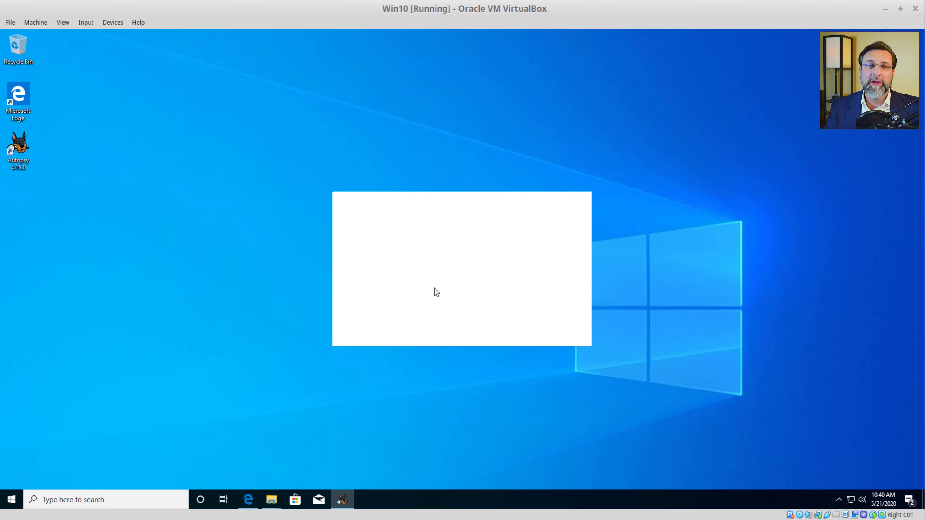